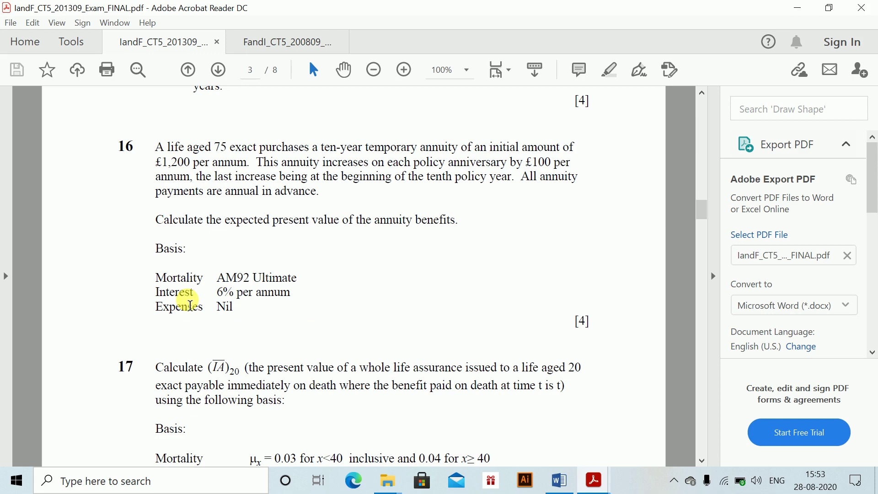
- Switch to the Template_word document in Word and enter the line "Question 1." at its start
{"action": "key", "text": "alt+Tab"}
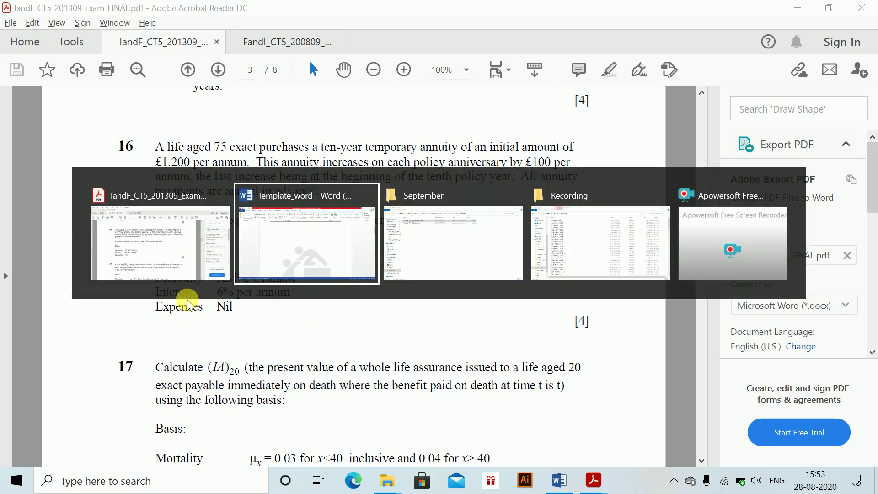
{"action": "type", "text": "Quest"}
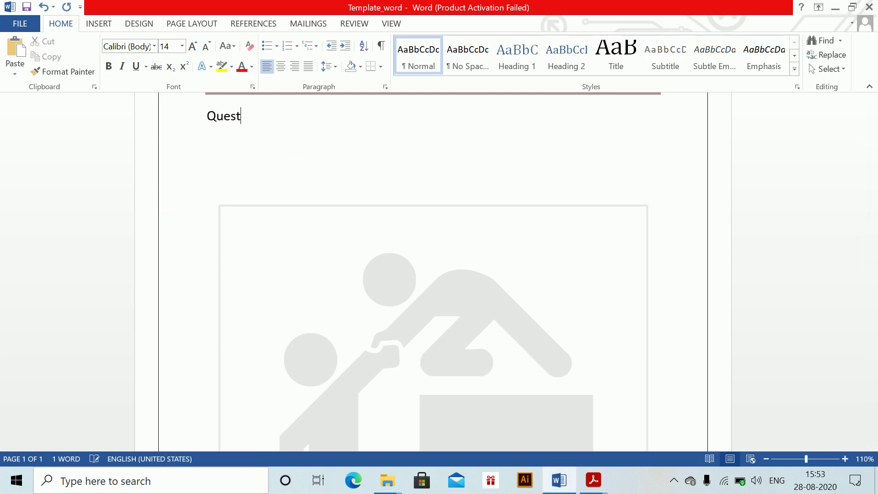
{"action": "type", "text": "ion 1."}
{"action": "key", "text": "Return"}
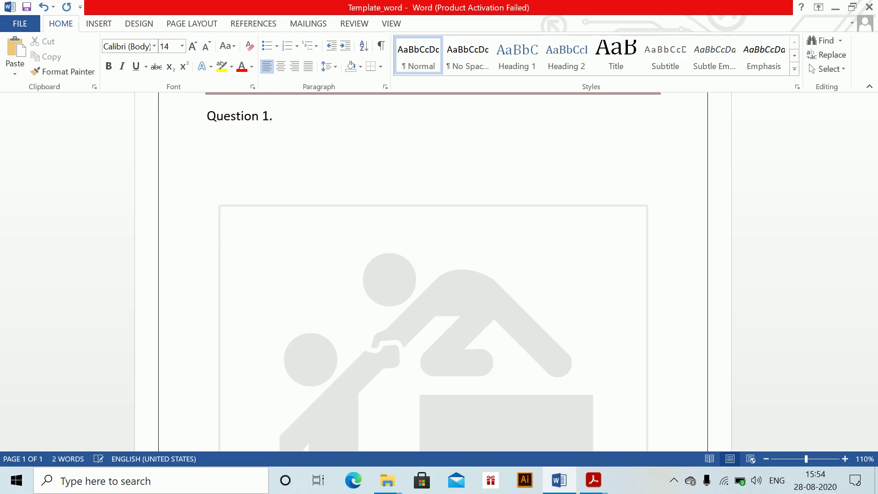
- Write "EPV =" below the heading followed by an inline equation 1100ä with subscript 75:10|, the 10 having an overbar
{"action": "type", "text": "EPV ="}
{"action": "key", "text": "alt+equal"}
{"action": "type", "text": "1100"}
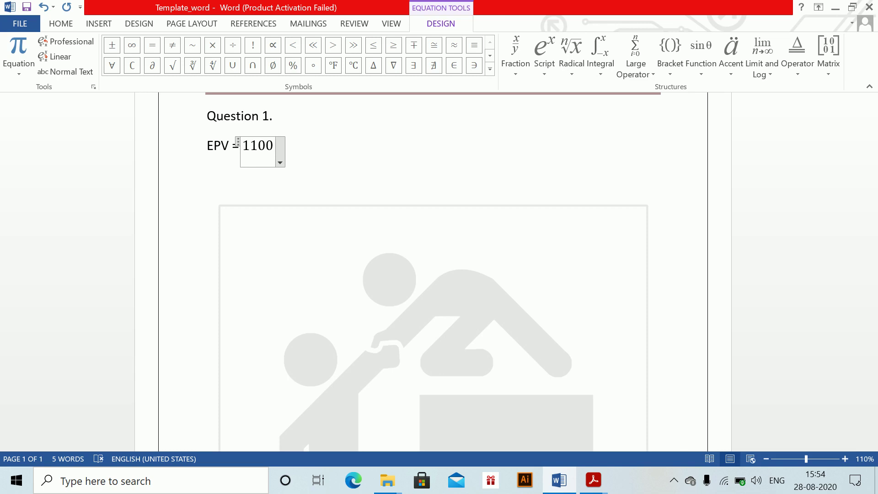
{"action": "type", "text": "ä_x:n|"}
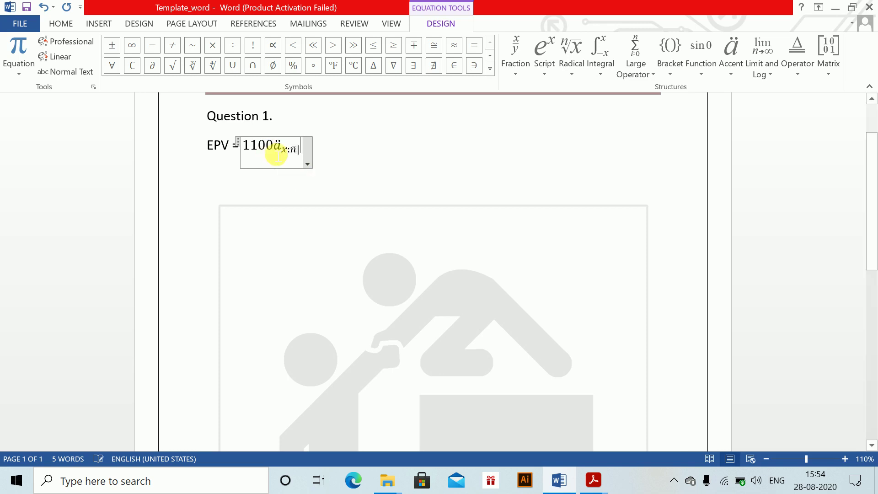
{"action": "key", "text": "BackSpace"}
{"action": "type", "text": "75"}
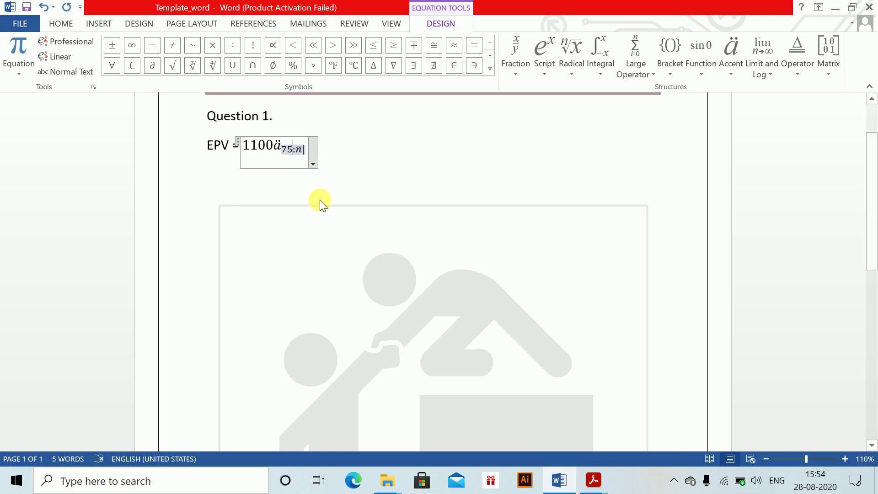
{"action": "scroll", "coordinate": [339, 188], "scroll_direction": "up", "scroll_amount": 1}
{"action": "left_click", "coordinate": [300, 184]}
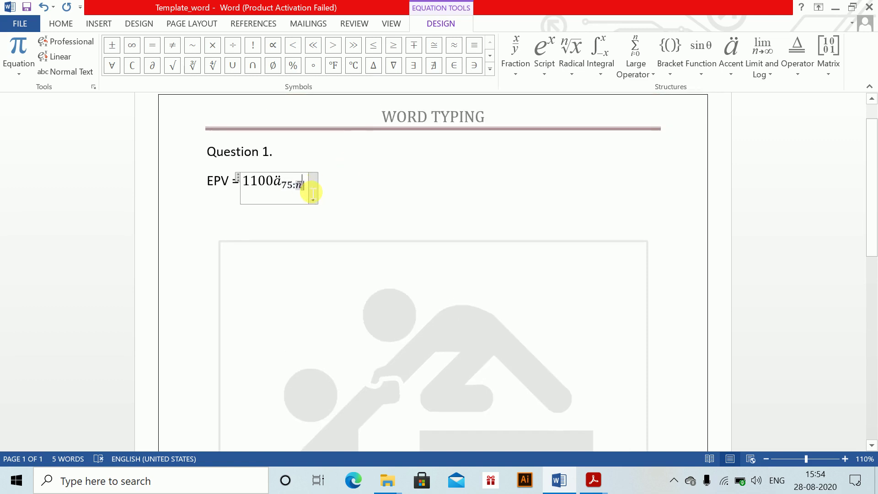
{"action": "type", "text": "10"}
{"action": "key", "text": "Right"}
- Extend the EPV equation with + 100 (Iä) carrying the subscript 75:10
{"action": "type", "text": "-"}
{"action": "key", "text": "BackSpace"}
{"action": "type", "text": "+1000"}
{"action": "key", "text": "BackSpace"}
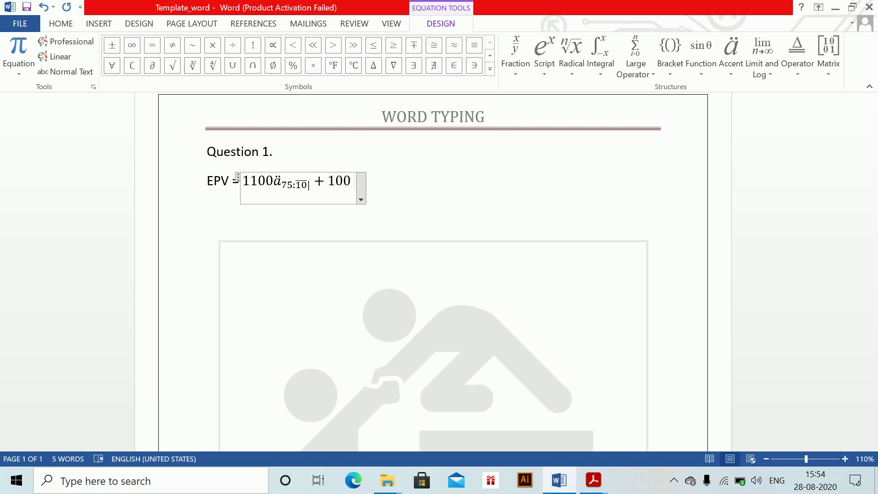
{"action": "type", "text": "("}
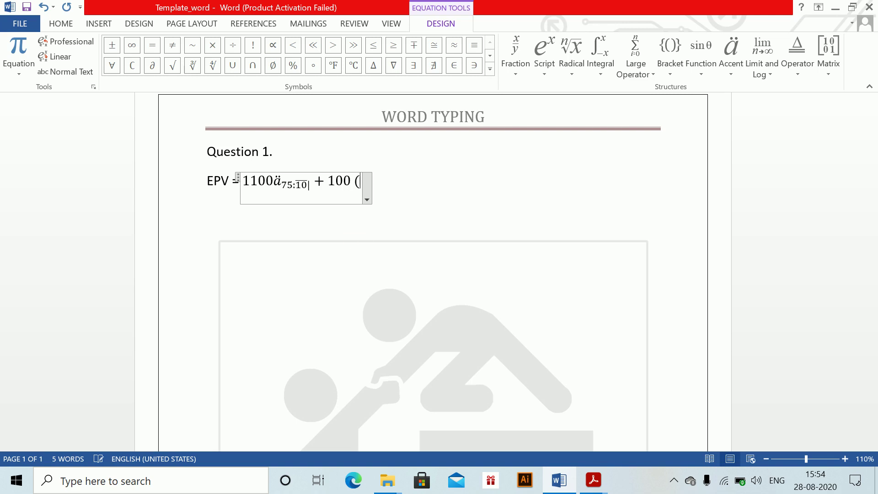
{"action": "type", "text": "Ia\\ddo"}
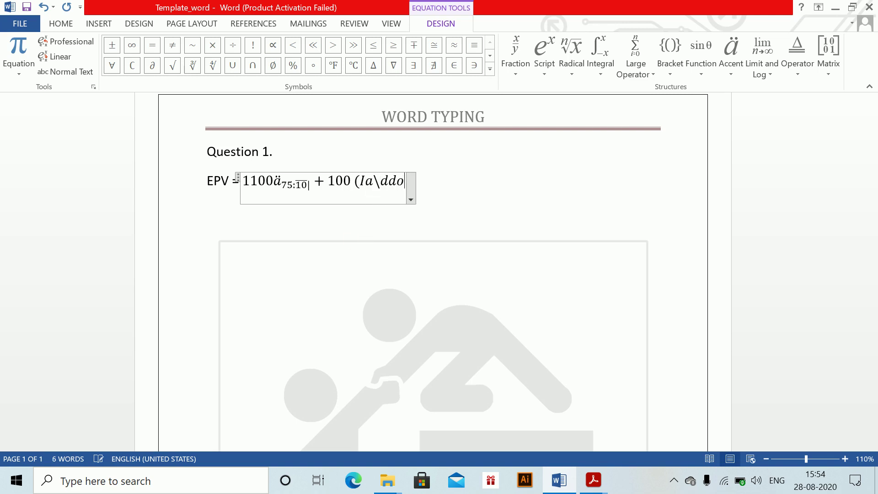
{"action": "type", "text": "t )_"}
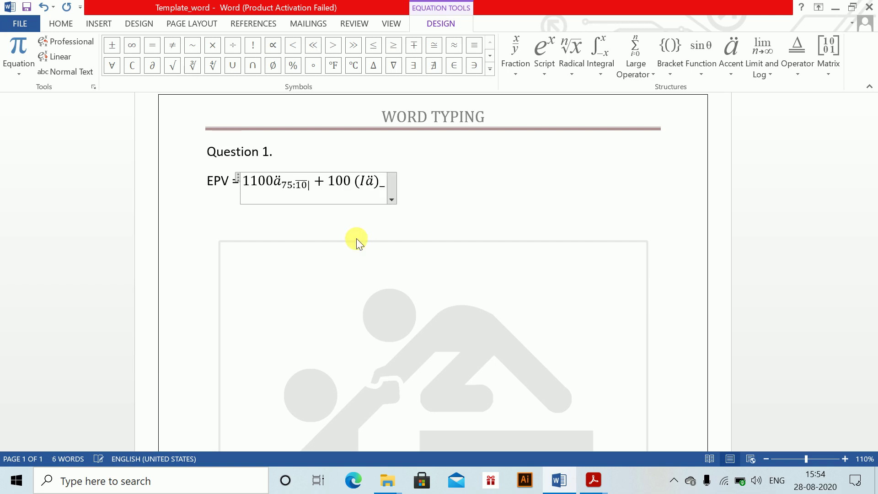
{"action": "type", "text": "(75"}
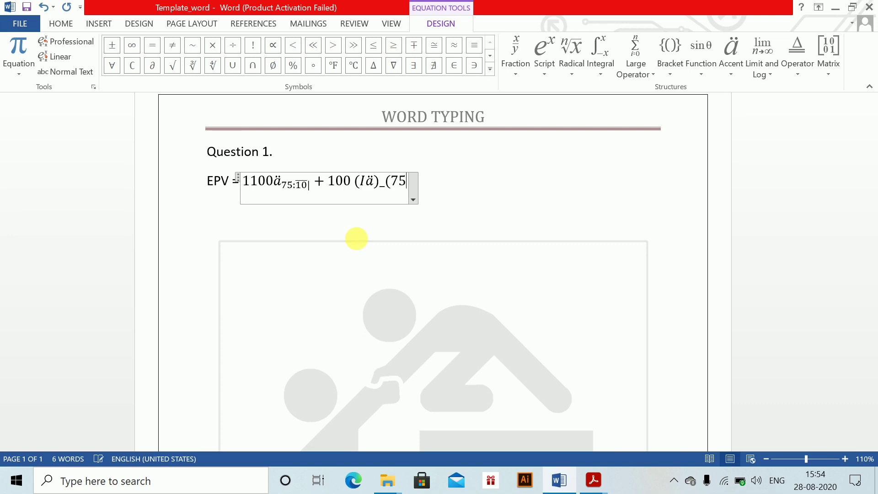
{"action": "type", "text": ":10"}
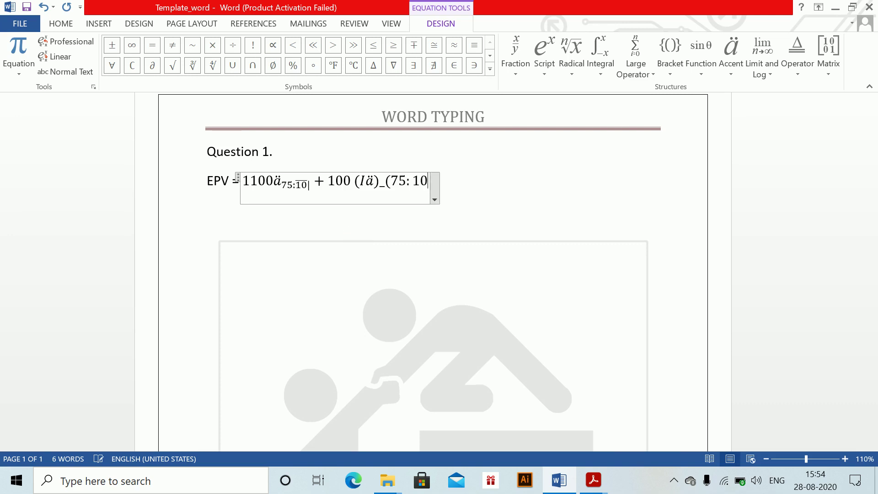
{"action": "type", "text": ") "}
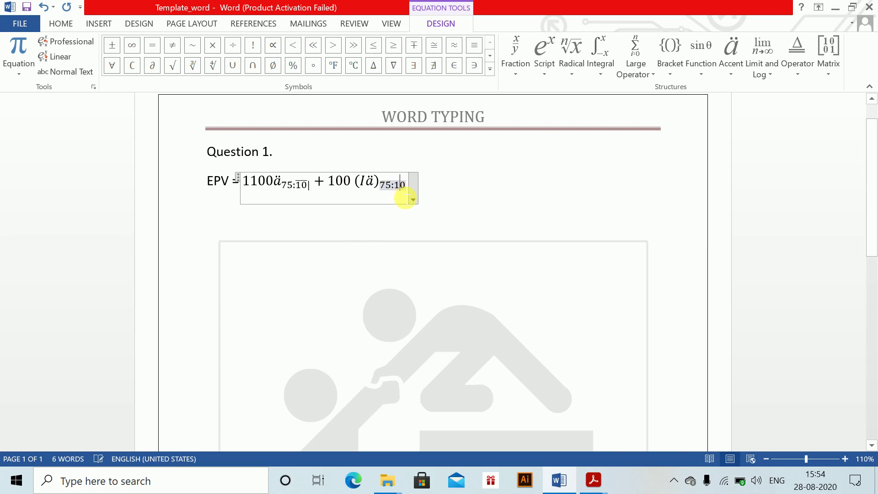
{"action": "type", "text": "\\rceil"}
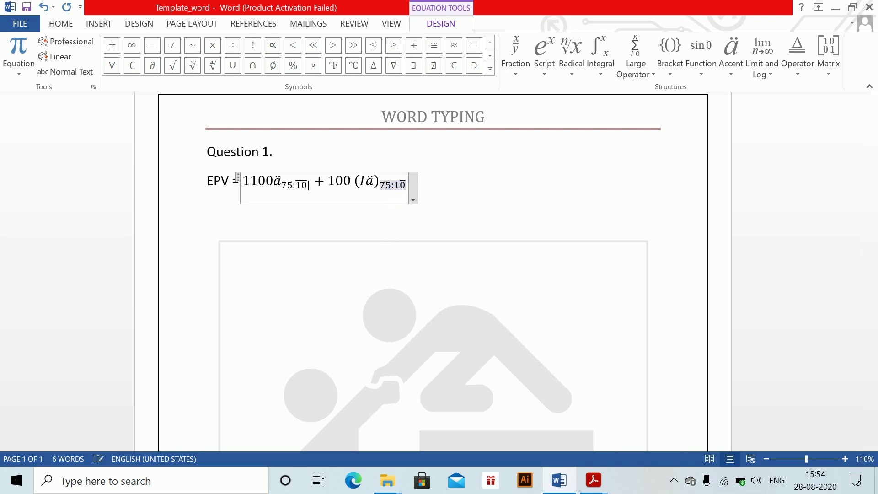
{"action": "key", "text": "BackSpace"}
{"action": "key", "text": "BackSpace"}
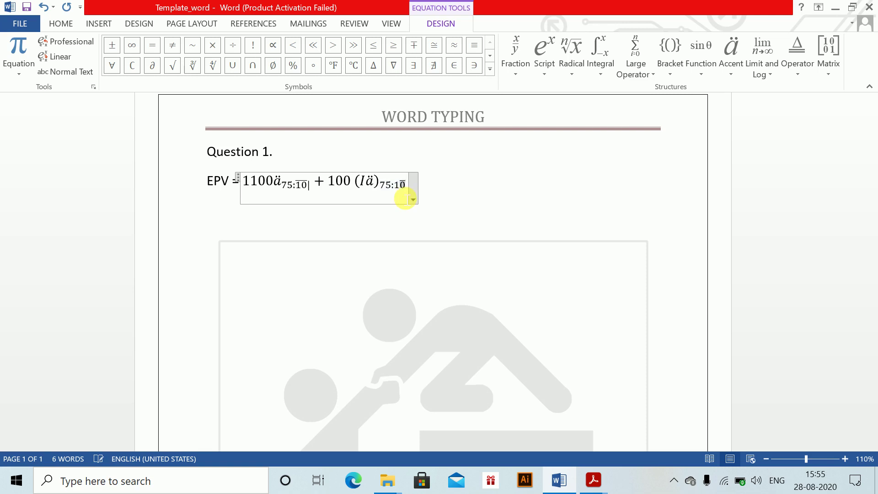
{"action": "type", "text": "0"}
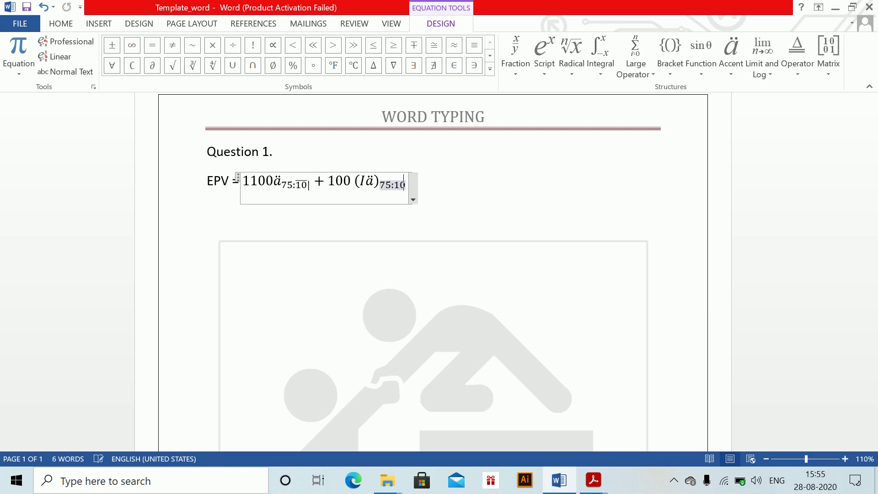
- Put an overbar across the whole 10 in the subscript of (Iä), add the closing vertical bar, and leave the equation
{"action": "type", "text": ")"}
{"action": "key", "text": "Left"}
{"action": "key", "text": "Left"}
{"action": "key", "text": "Left"}
{"action": "type", "text": "("}
{"action": "key", "text": "Right"}
{"action": "key", "text": "Right"}
{"action": "key", "text": "Right"}
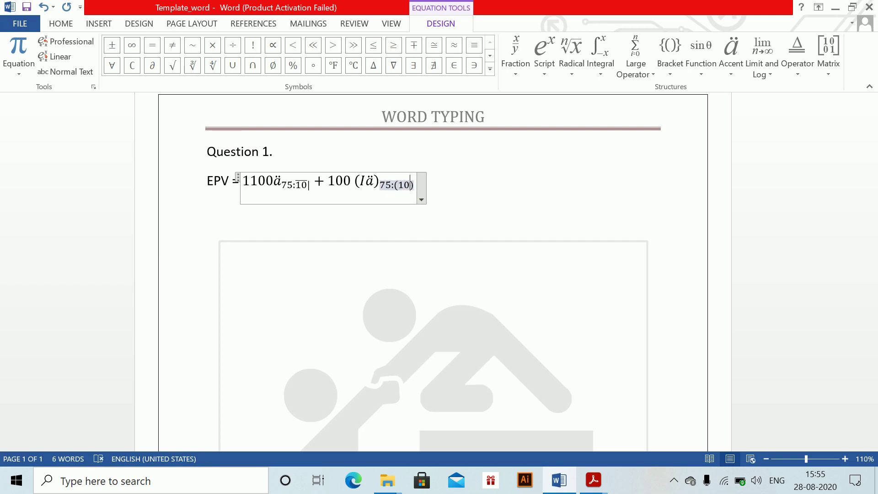
{"action": "type", "text": "\bar"}
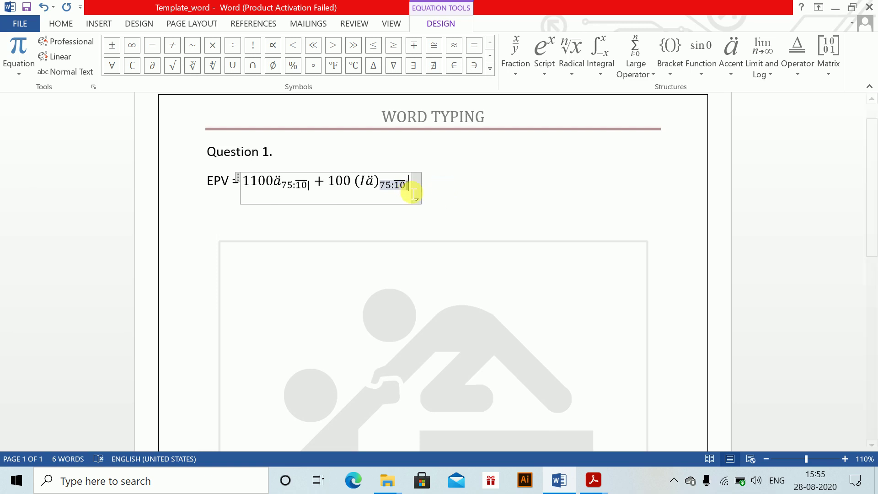
{"action": "left_click", "coordinate": [465, 184]}
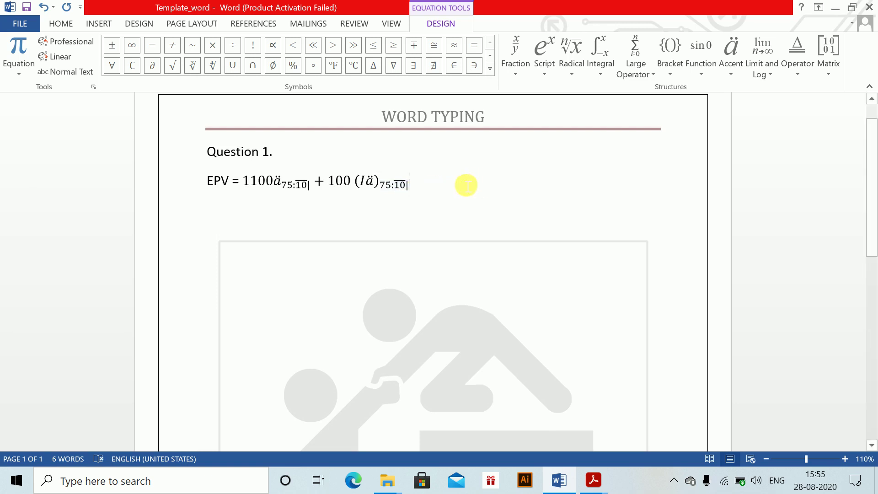
- Insert a new equation on the line below the EPV formula, beginning 1100(ä₇₅ − v¹⁰
{"action": "key", "text": "Return"}
{"action": "key", "text": "alt+equal"}
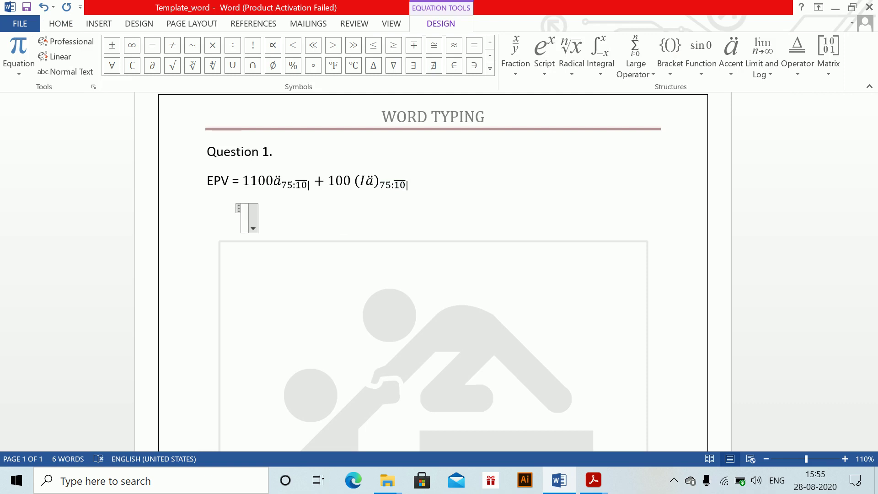
{"action": "type", "text": "1100("}
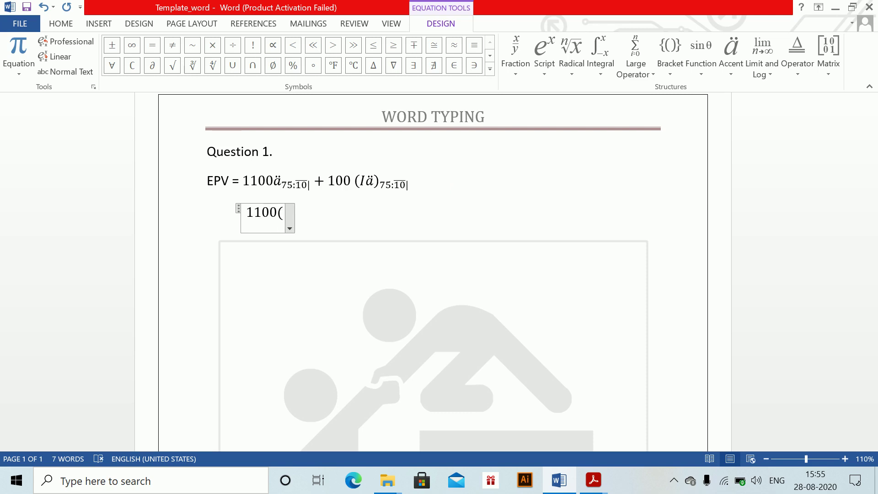
{"action": "type", "text": "a\\ddot "}
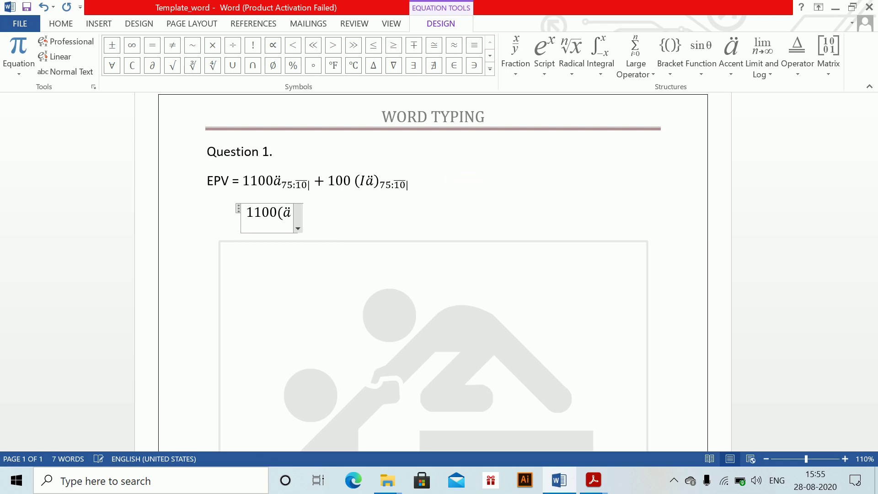
{"action": "type", "text": "_75-v"}
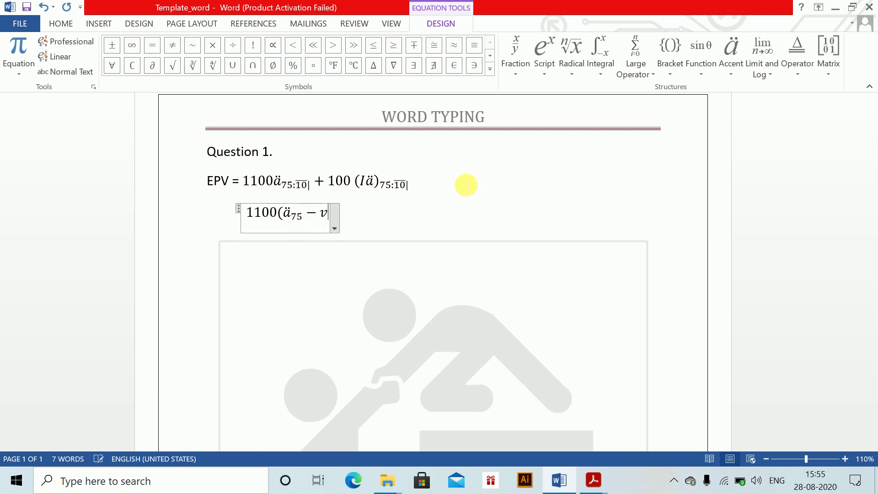
{"action": "type", "text": "^10"}
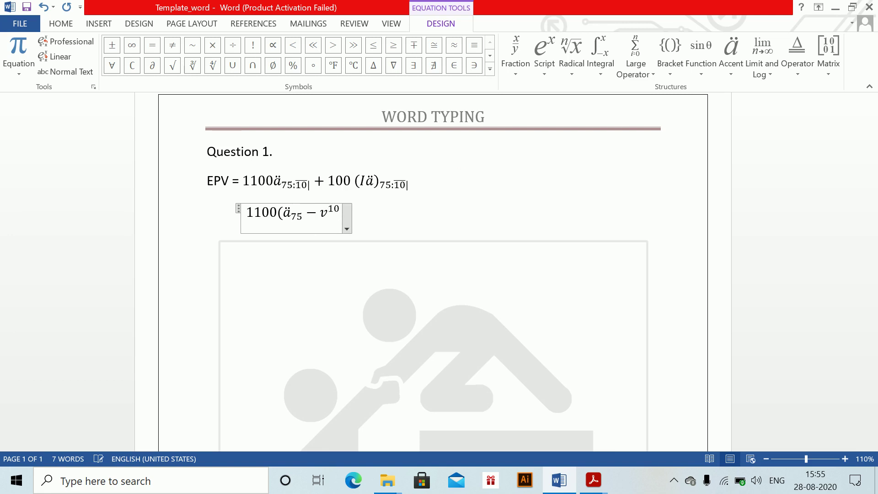
{"action": "key", "text": "Right"}
- Complete the second term of the new equation as a fraction with v¹⁰l₈₅ over l₇₅
{"action": "type", "text": "l_65 "}
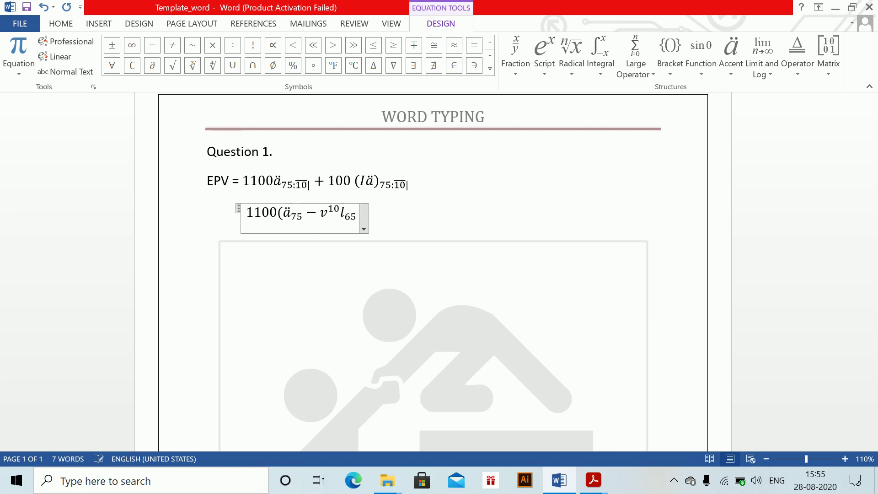
{"action": "type", "text": "/"}
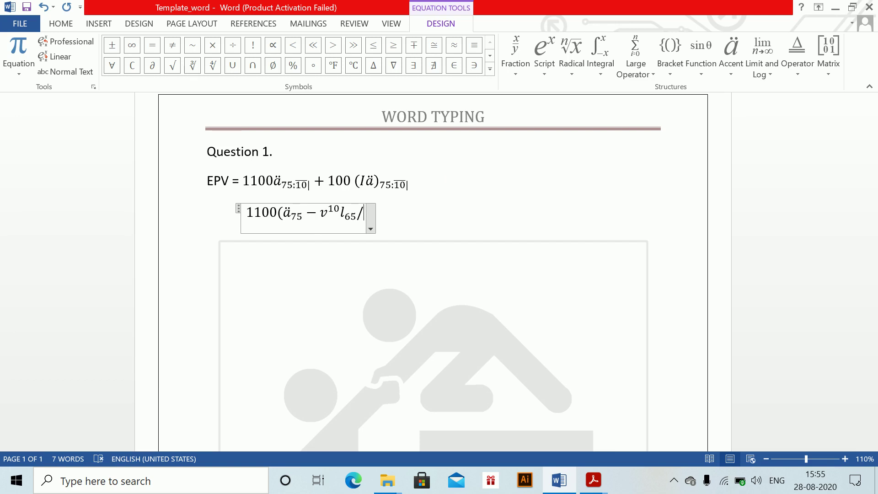
{"action": "key", "text": "Left"}
{"action": "key", "text": "Left"}
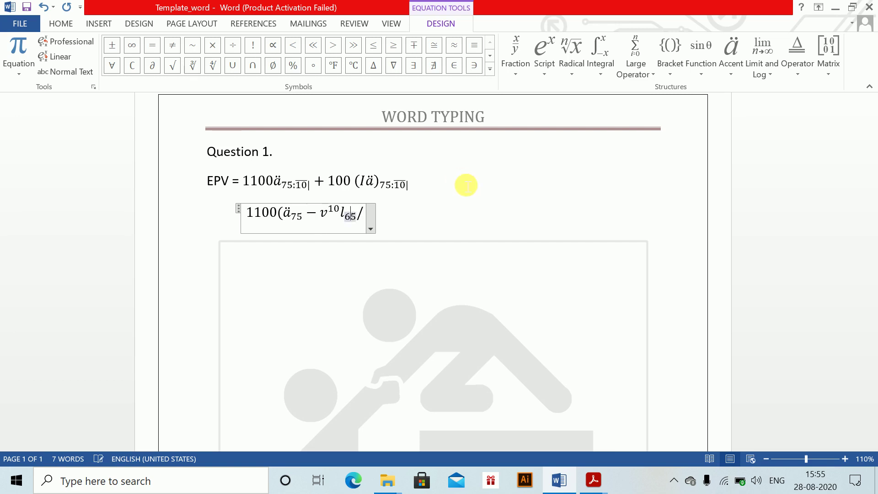
{"action": "key", "text": "shift+Left"}
{"action": "type", "text": "8"}
{"action": "key", "text": "Right"}
{"action": "key", "text": "Right"}
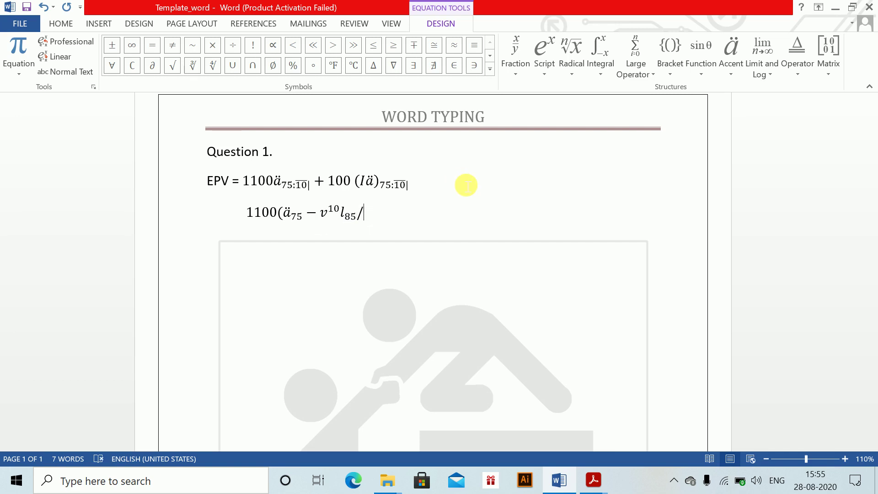
{"action": "type", "text": "l_7"}
{"action": "type", "text": "5"}
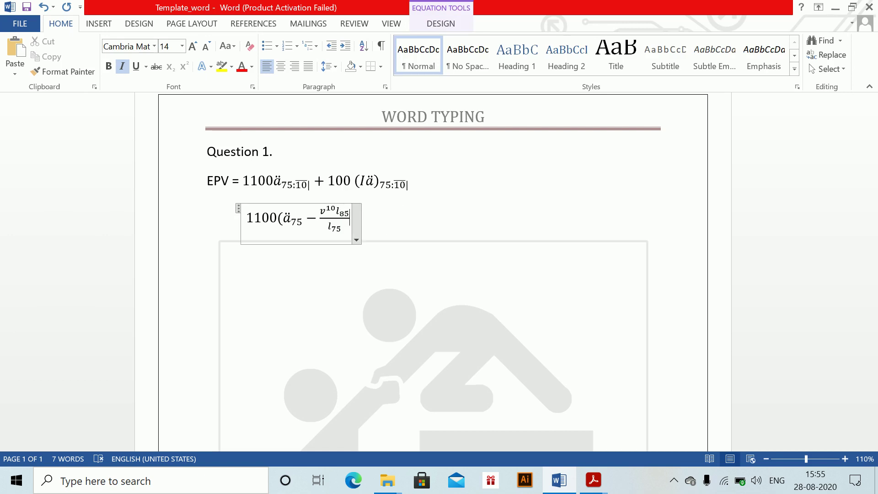
- Copy ä₇₅ to after the fraction, change the copy's subscript to 85, and close the parenthesis
{"action": "left_click_drag", "start_coordinate": [288, 218], "coordinate": [303, 225]}
{"action": "left_click", "coordinate": [359, 220]}
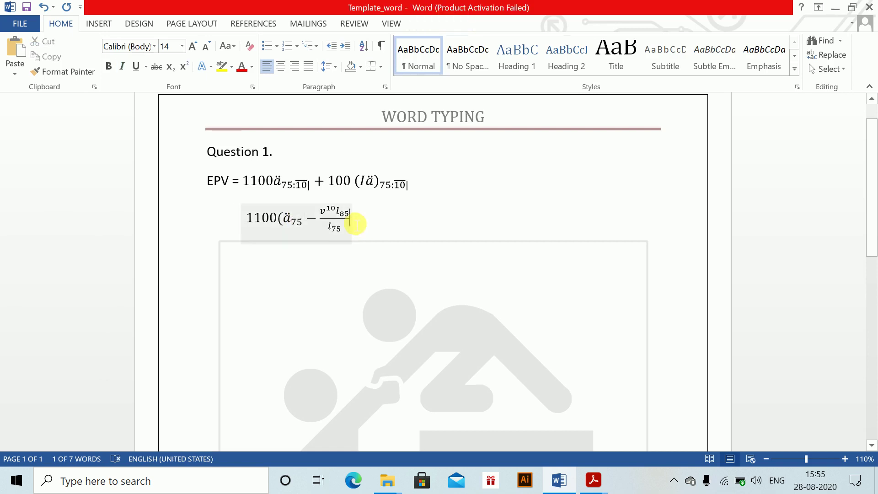
{"action": "left_click", "coordinate": [339, 224]}
{"action": "type", "text": "ä75"}
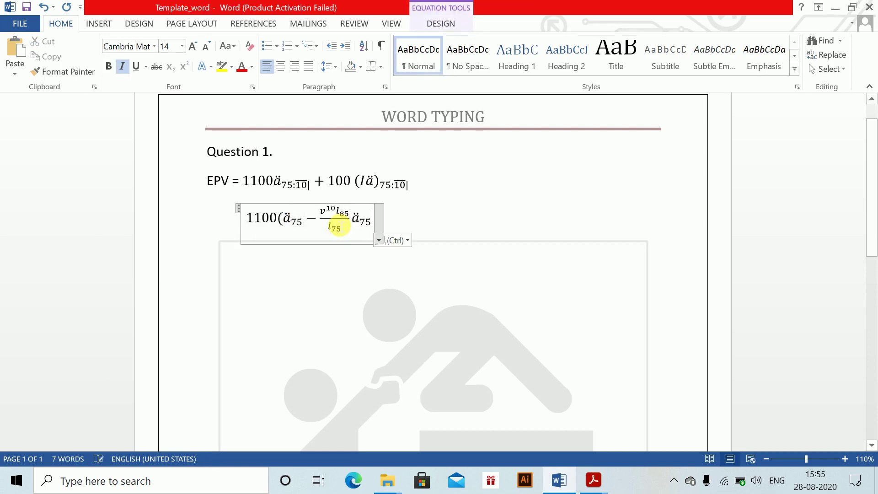
{"action": "key", "text": "ctrl"}
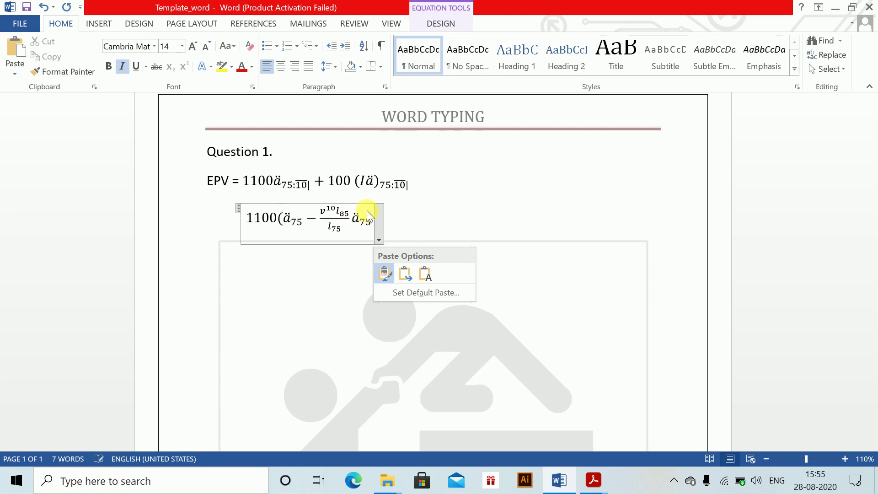
{"action": "left_click", "coordinate": [368, 229]}
{"action": "key", "text": "BackSpace"}
{"action": "key", "text": "BackSpace"}
{"action": "type", "text": "85) "}
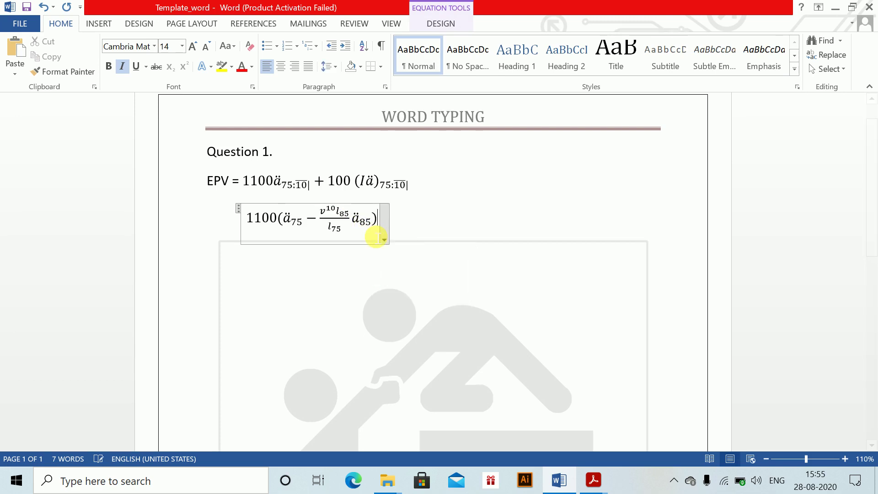
- Continue the equation after the closing parenthesis with = 7.679 − 1.06 raised to the power −10
{"action": "type", "text": "=7."}
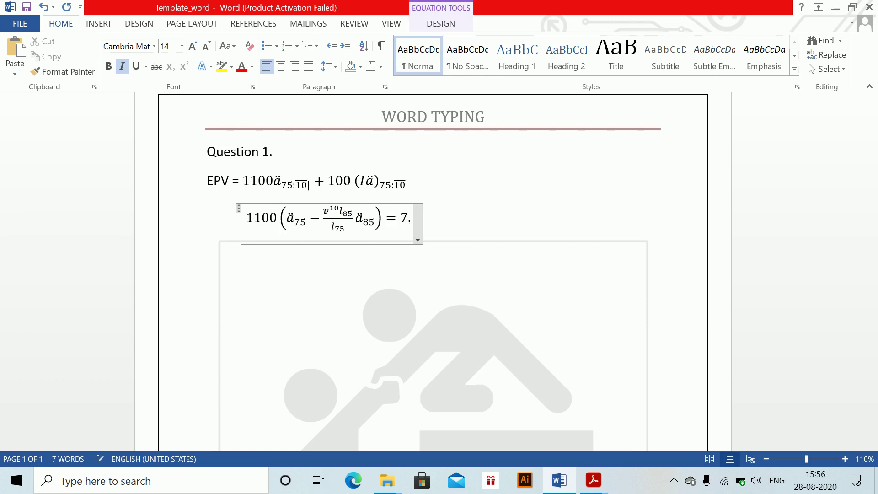
{"action": "type", "text": "679-"}
{"action": "type", "text": "1.06^"}
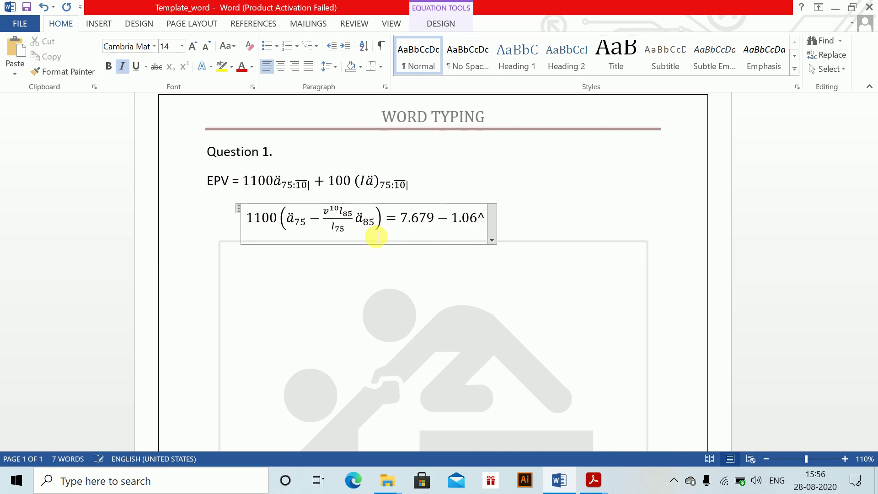
{"action": "type", "text": "(-10)"}
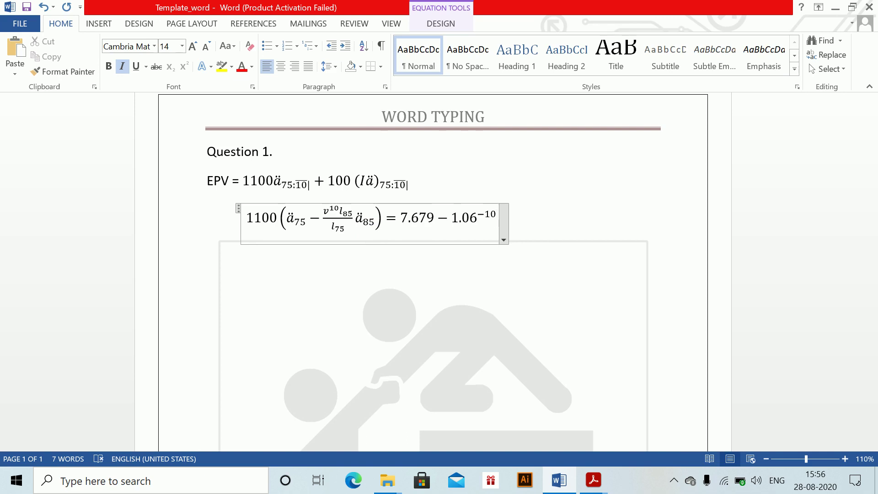
- Multiply the 1.06⁻¹⁰ term by the fraction 3385.2479 over 6879.1673 and by 4.998
{"action": "type", "text": "*3385"}
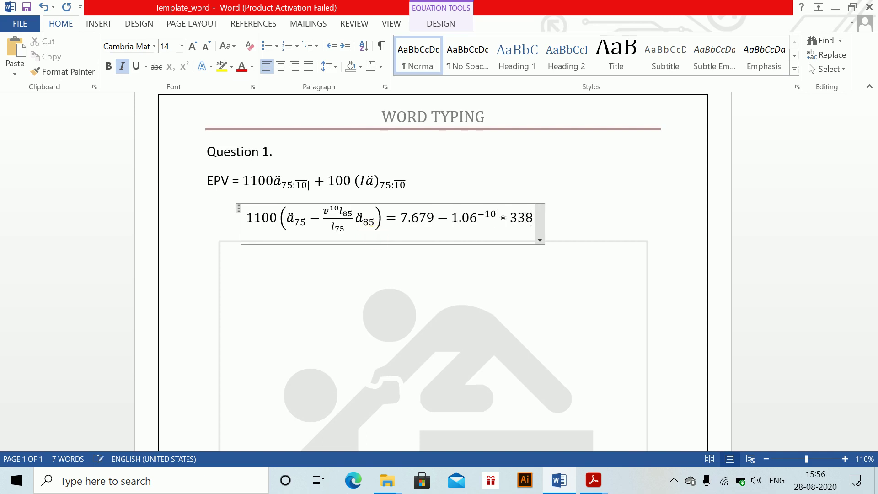
{"action": "type", "text": "."}
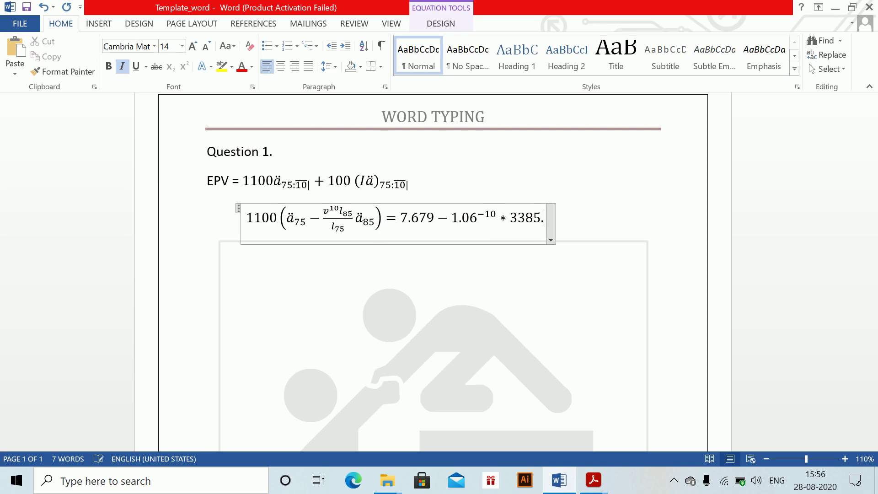
{"action": "type", "text": "2479"}
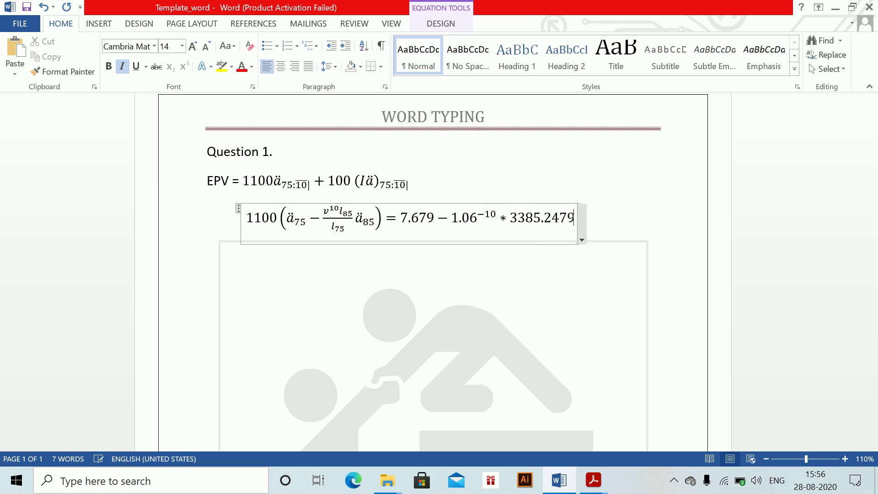
{"action": "type", "text": "/6879.1673"}
{"action": "key", "text": "space"}
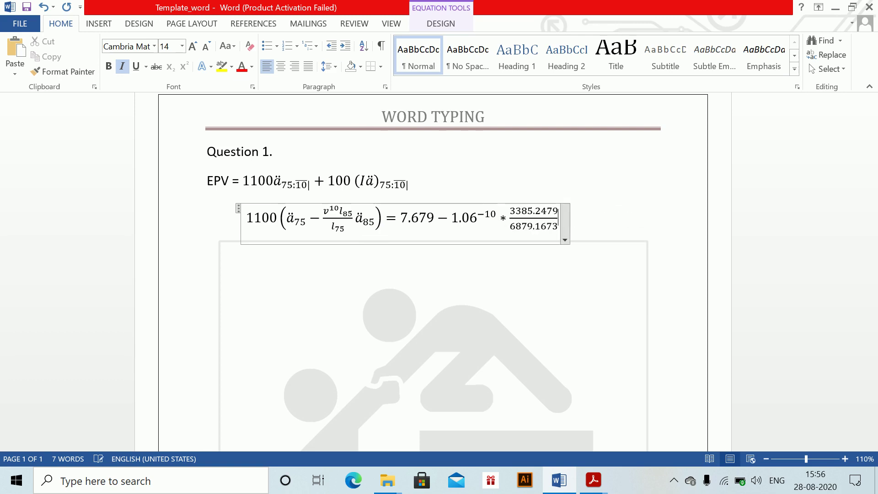
{"action": "type", "text": "* "}
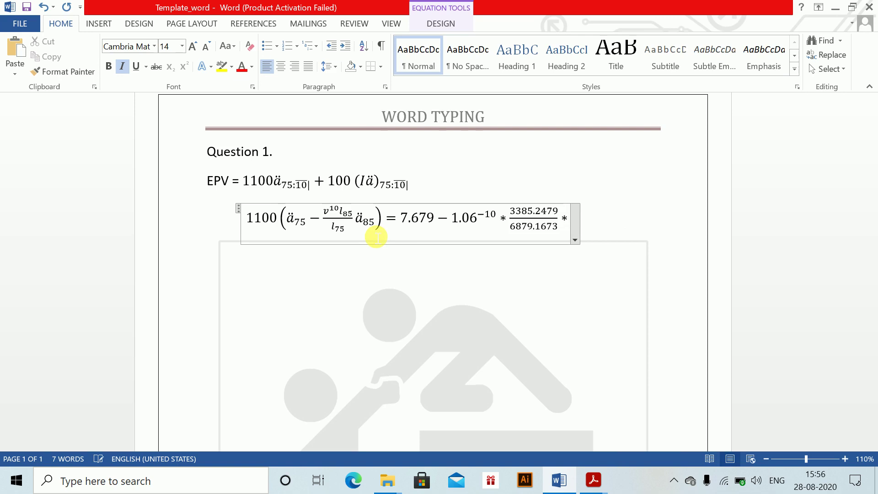
{"action": "type", "text": "4.998 "}
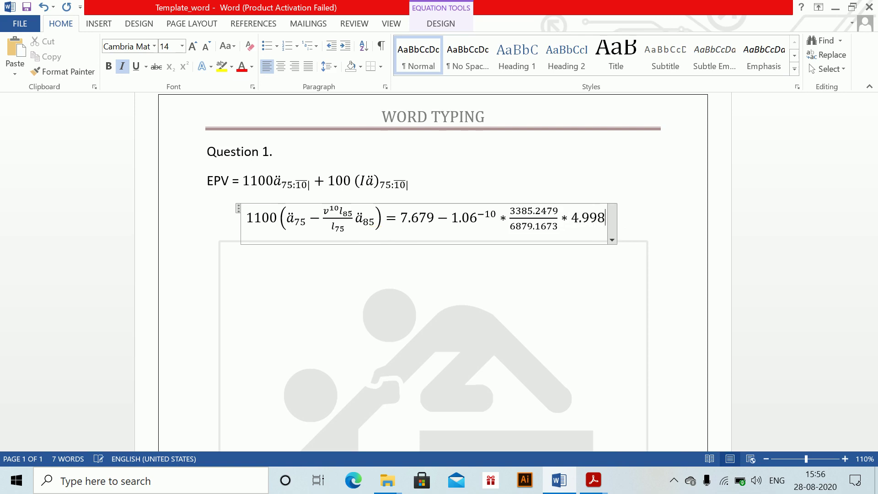
{"action": "type", "text": "= "}
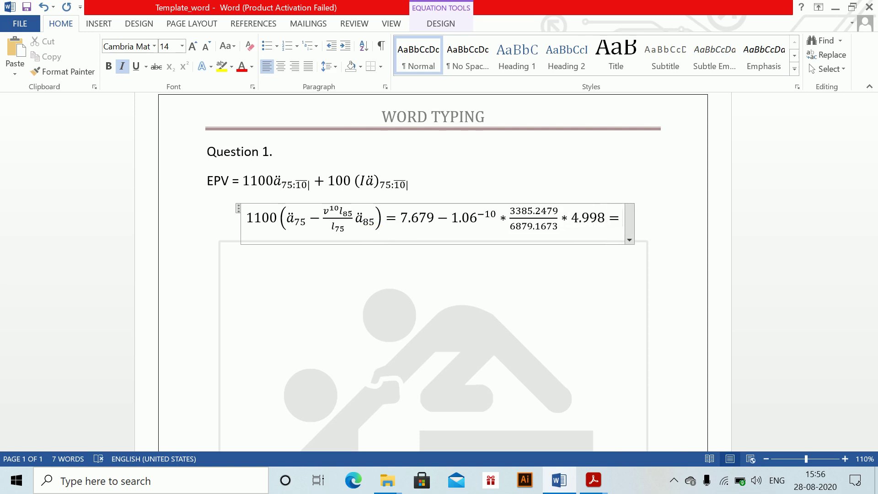
{"action": "type", "text": "6"}
{"action": "type", "text": "."}
{"action": "key", "text": "BackSpace"}
{"action": "key", "text": "BackSpace"}
{"action": "key", "text": "BackSpace"}
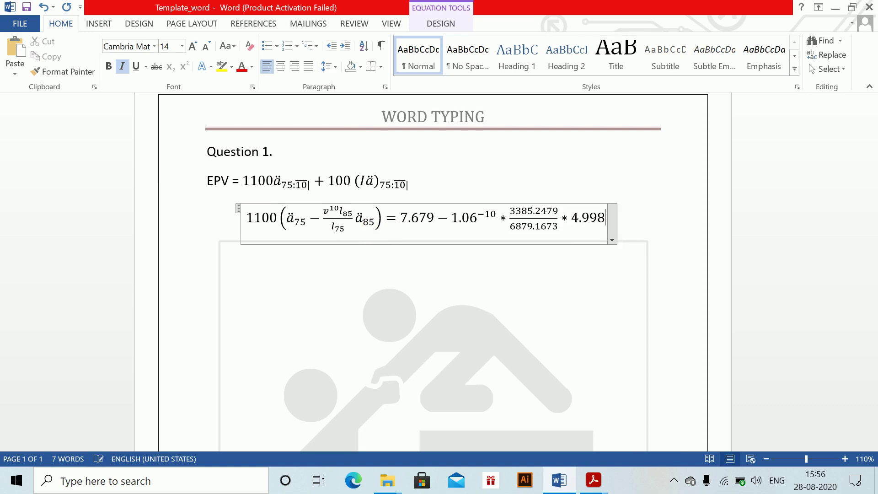
{"action": "left_click", "coordinate": [389, 217]}
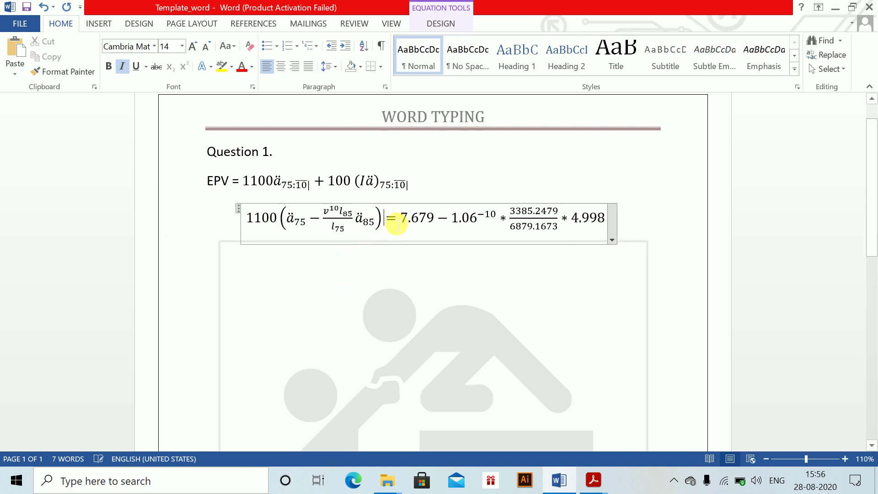
{"action": "left_click_drag", "start_coordinate": [386, 222], "coordinate": [596, 231]}
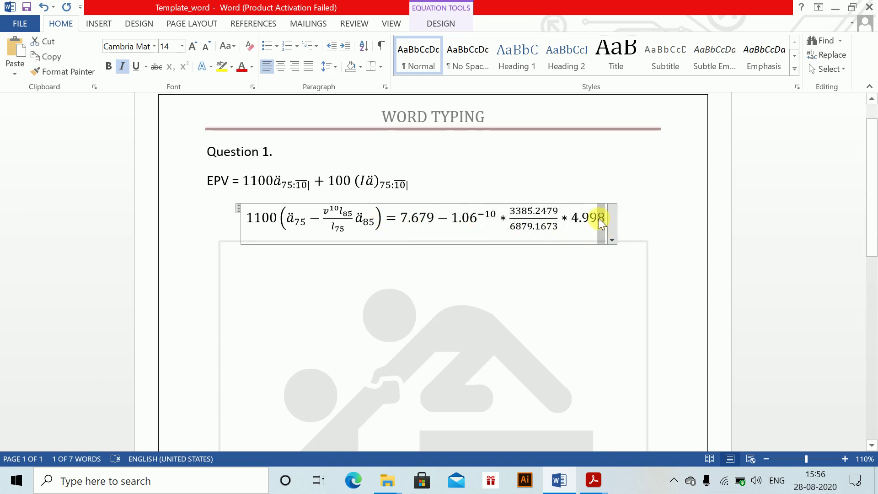
- Replace the 1100 that starts the second equation with a copy of ä₇₅:₁₀| from the EPV formula, followed by an equals sign
{"action": "left_click", "coordinate": [255, 221]}
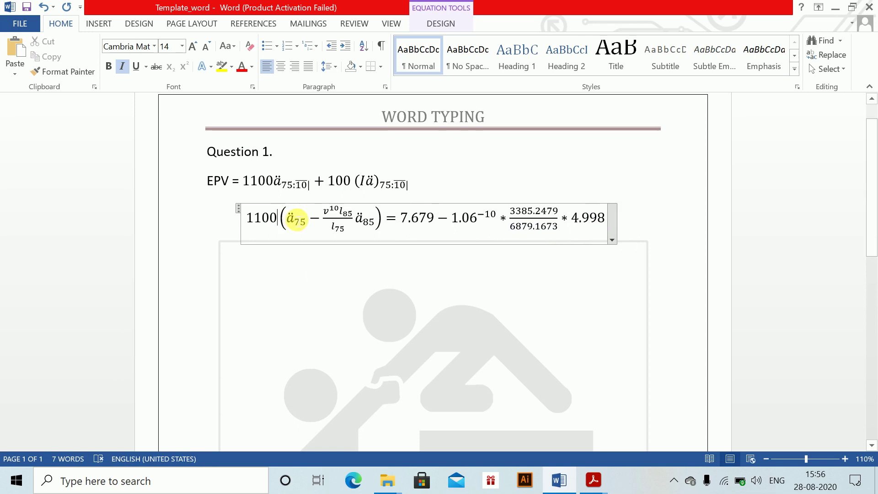
{"action": "key", "text": "BackSpace"}
{"action": "key", "text": "BackSpace"}
{"action": "key", "text": "BackSpace"}
{"action": "key", "text": "BackSpace"}
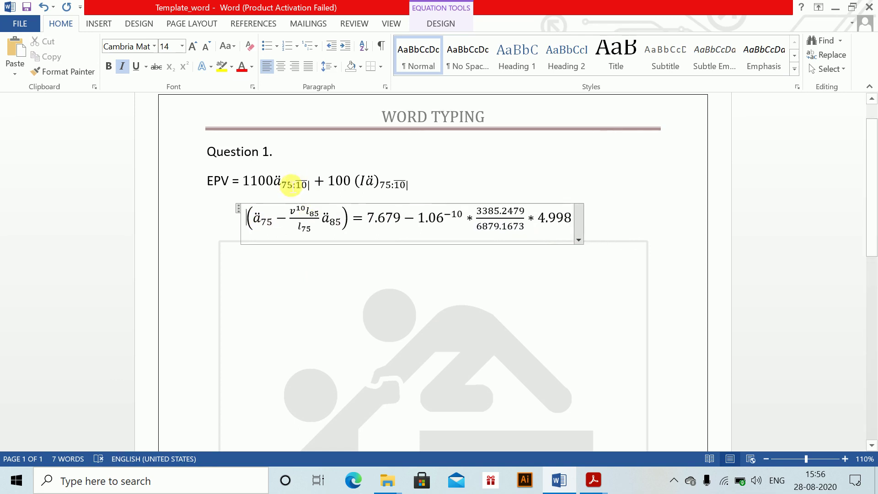
{"action": "double_click", "coordinate": [293, 188]}
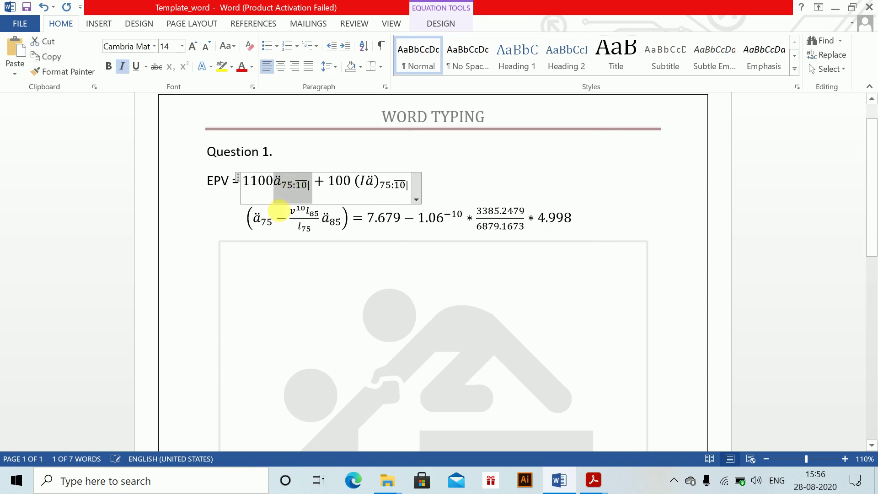
{"action": "left_click", "coordinate": [256, 222]}
{"action": "type", "text": "ä75:10"}
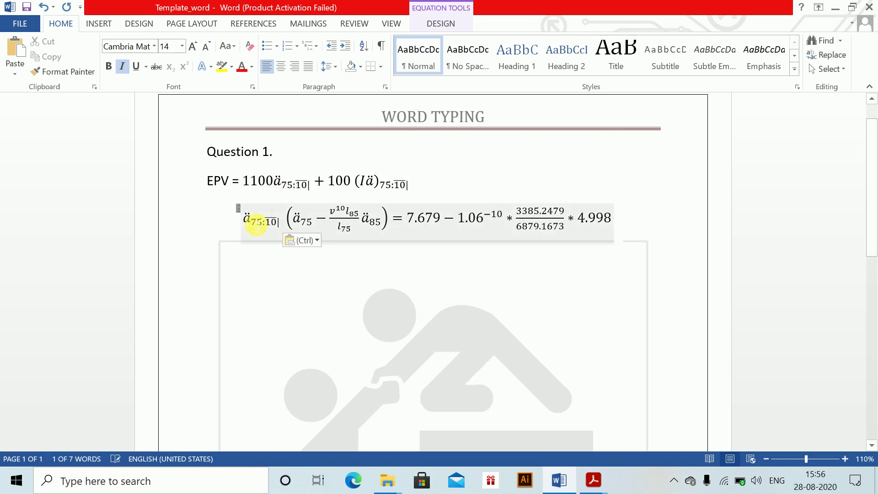
{"action": "type", "text": "="}
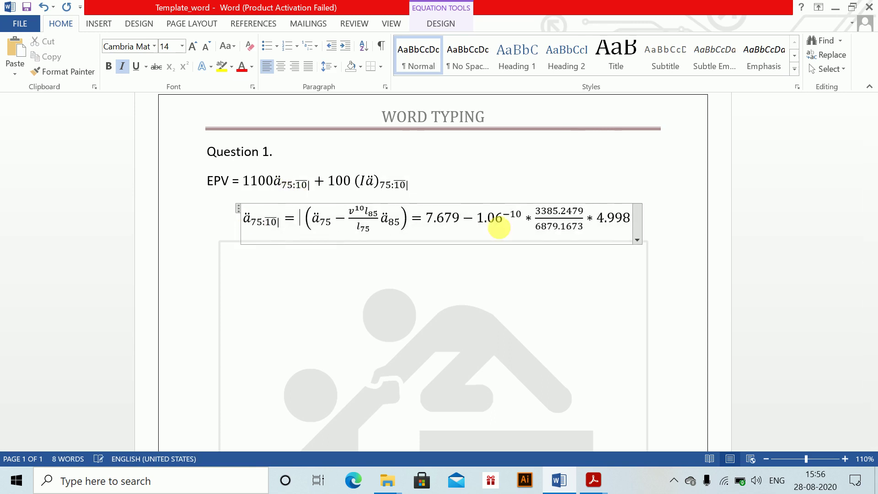
- Append = 6.306 to the end of the ä₇₅:₁₀| equation and leave the equation
{"action": "left_click", "coordinate": [614, 225]}
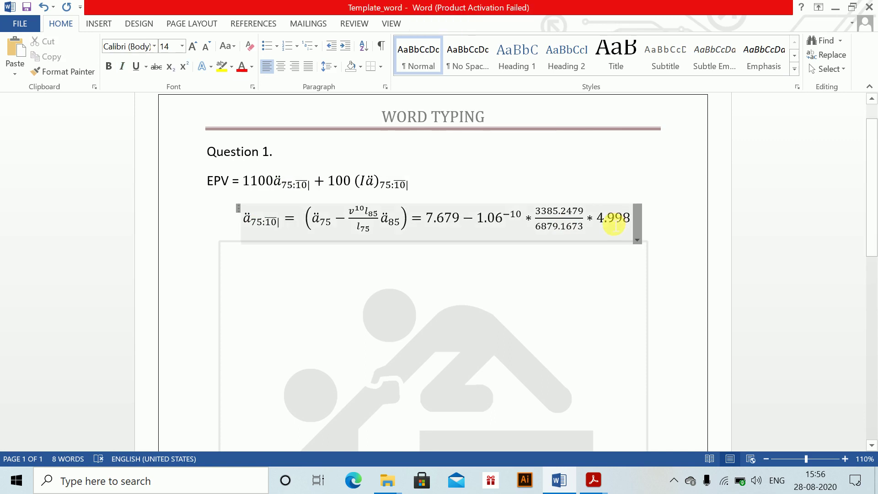
{"action": "left_click", "coordinate": [614, 224]}
{"action": "type", "text": "= 6.306"}
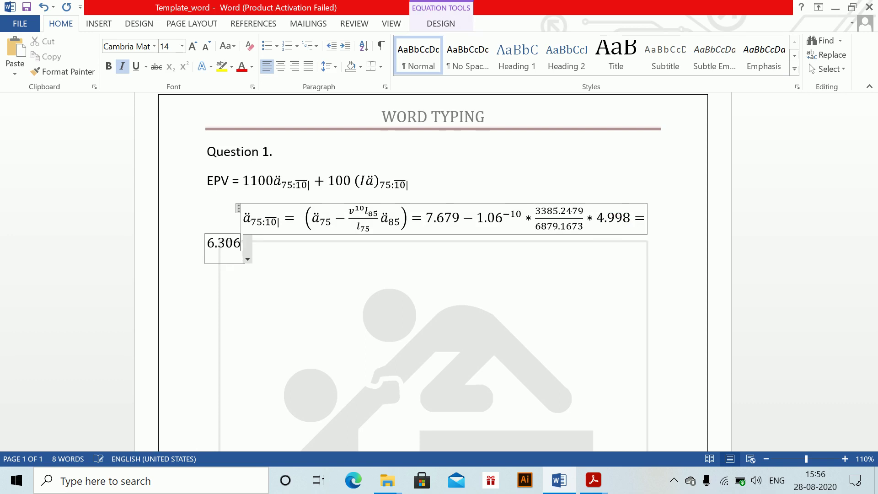
{"action": "left_click", "coordinate": [613, 220]}
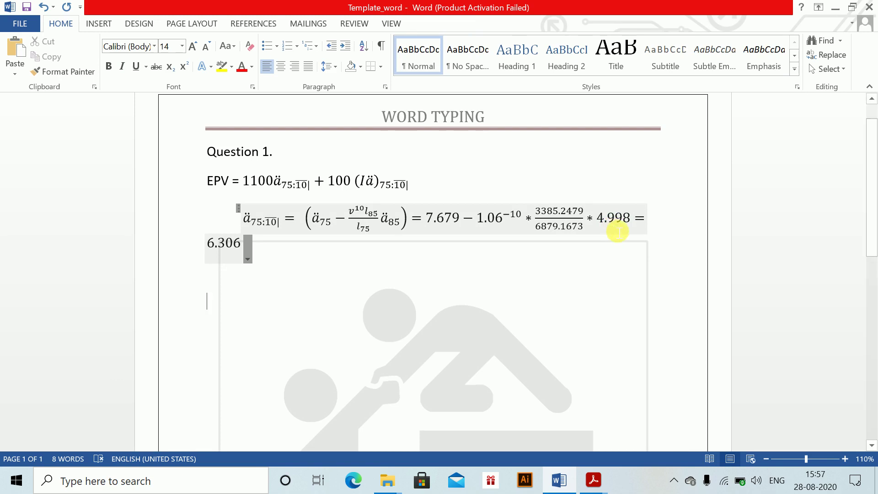
- Copy (Iä)₇₅:₁₀| from the EPV formula to a new line below 6.306 and add an equals sign
{"action": "left_click_drag", "start_coordinate": [364, 181], "coordinate": [403, 183]}
{"action": "key", "text": "ctrl+c"}
{"action": "left_click", "coordinate": [254, 282]}
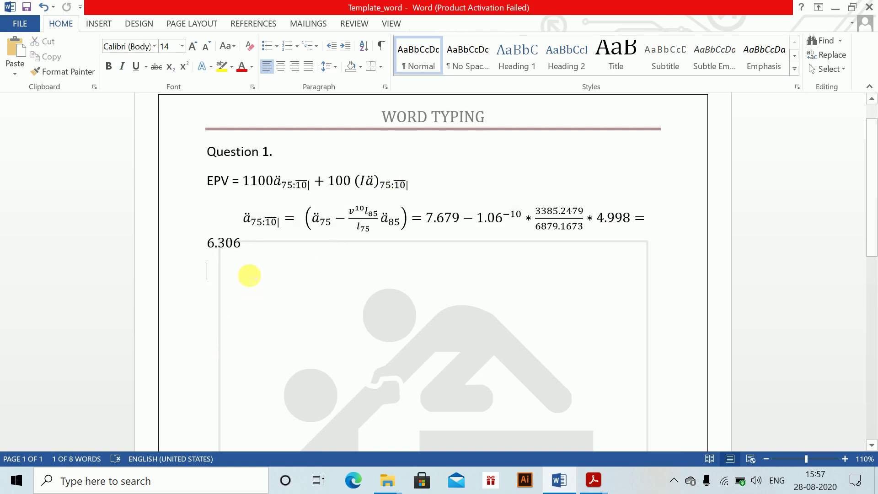
{"action": "key", "text": "ctrl+v"}
{"action": "type", "text": "="}
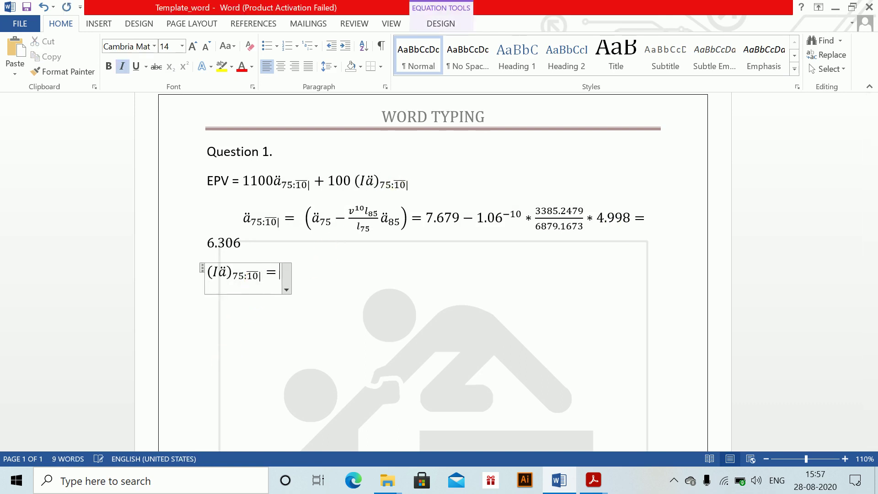
- Add (Iä) with subscript 75 after the equals sign in the (Iä)₇₅:₁₀| equation
{"action": "key", "text": "Return"}
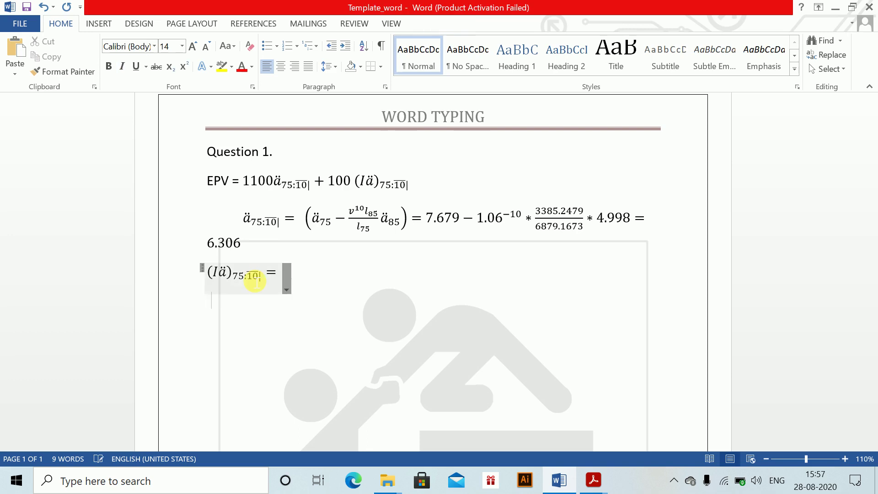
{"action": "key", "text": "BackSpace"}
{"action": "key", "text": "Left"}
{"action": "type", "text": "("}
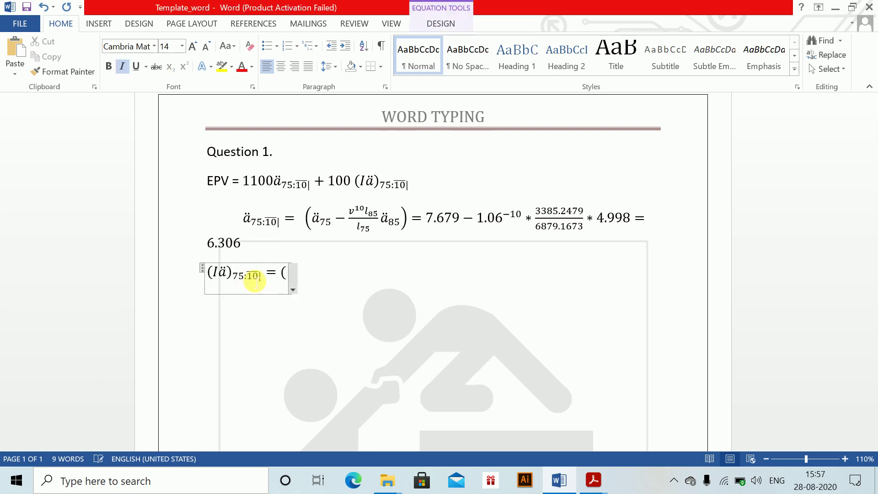
{"action": "type", "text": "Ia\\"}
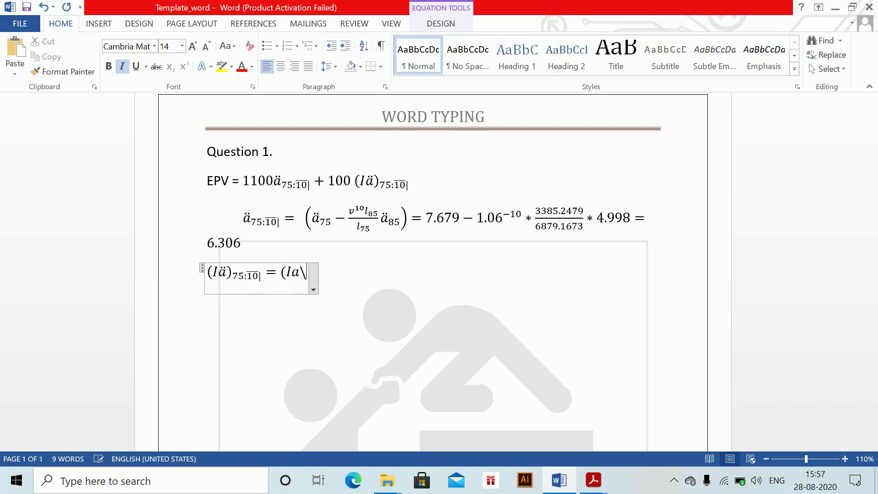
{"action": "type", "text": "ddot )"}
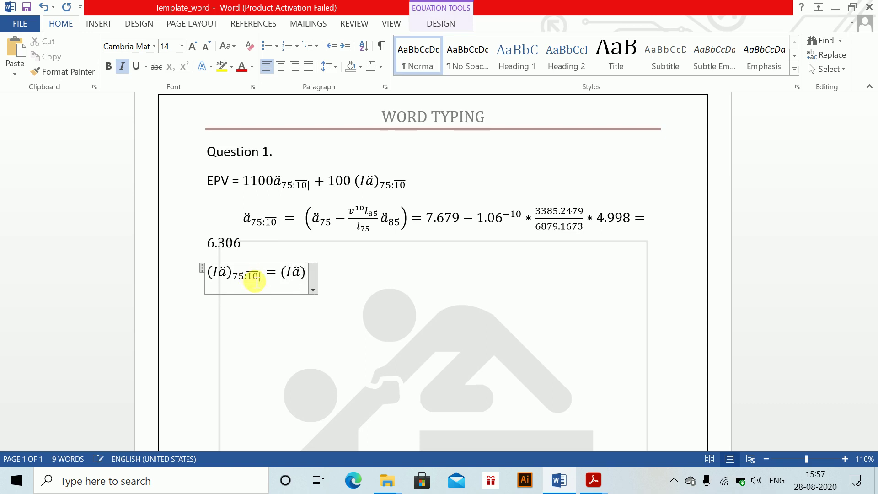
{"action": "type", "text": "_75 "}
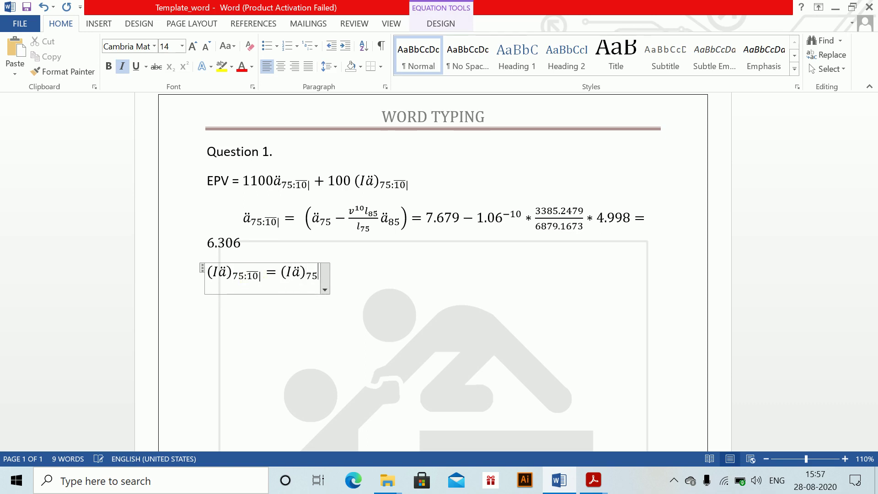
- Add a minus sign after (Iä)₇₅, followed by a copy of the fraction v¹⁰l₈₅ over l₇₅ from the equation above
{"action": "type", "text": "-v^10"}
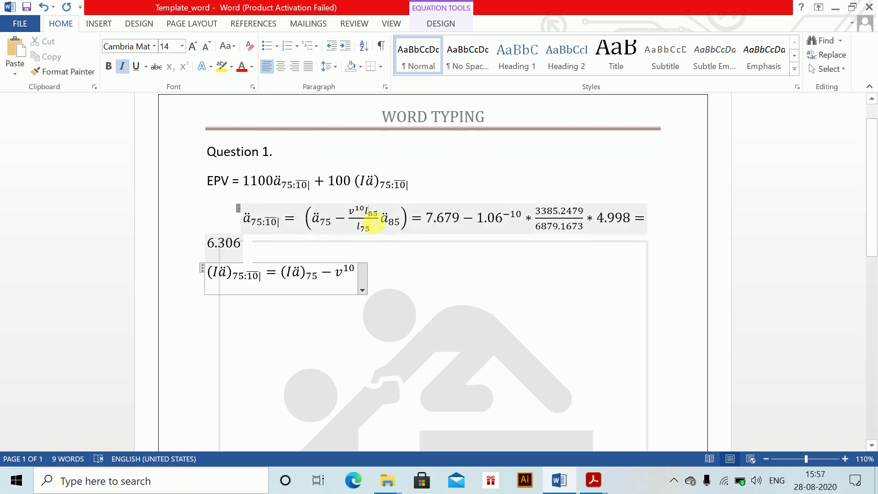
{"action": "left_click_drag", "start_coordinate": [363, 224], "coordinate": [374, 226]}
{"action": "left_click", "coordinate": [350, 270]}
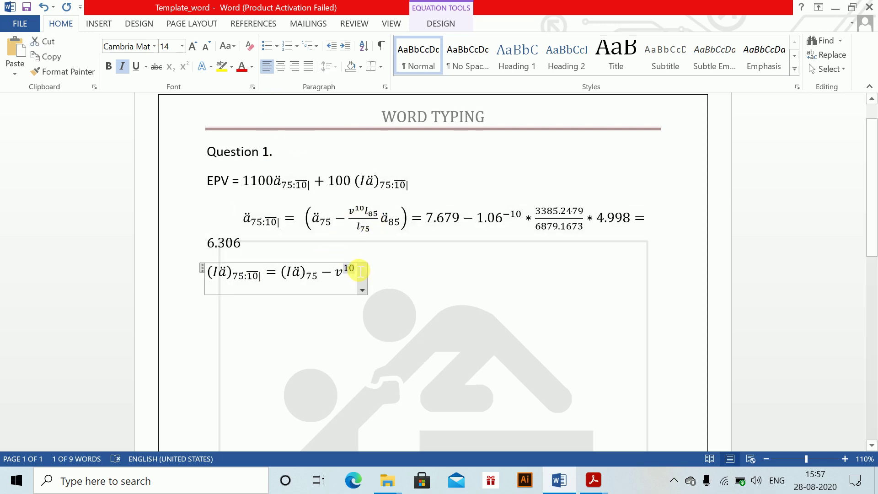
{"action": "key", "text": "BackSpace"}
{"action": "key", "text": "BackSpace"}
{"action": "key", "text": "BackSpace"}
{"action": "key", "text": "BackSpace"}
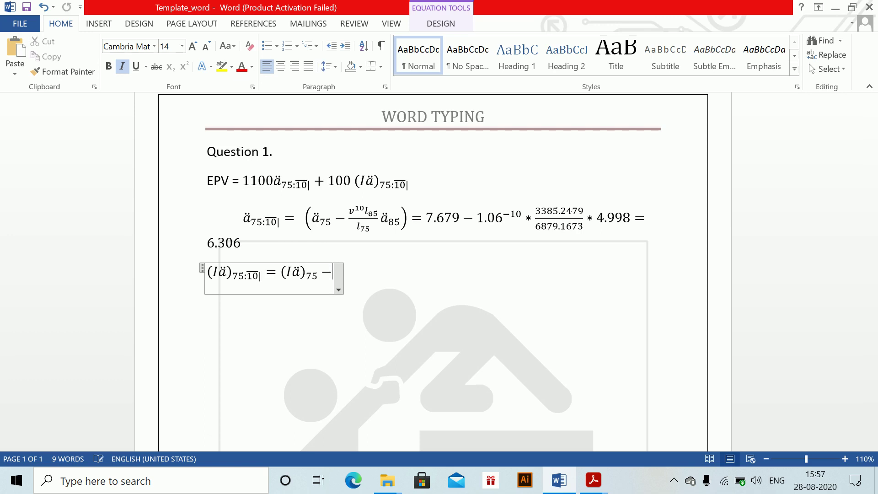
{"action": "key", "text": "ctrl+v"}
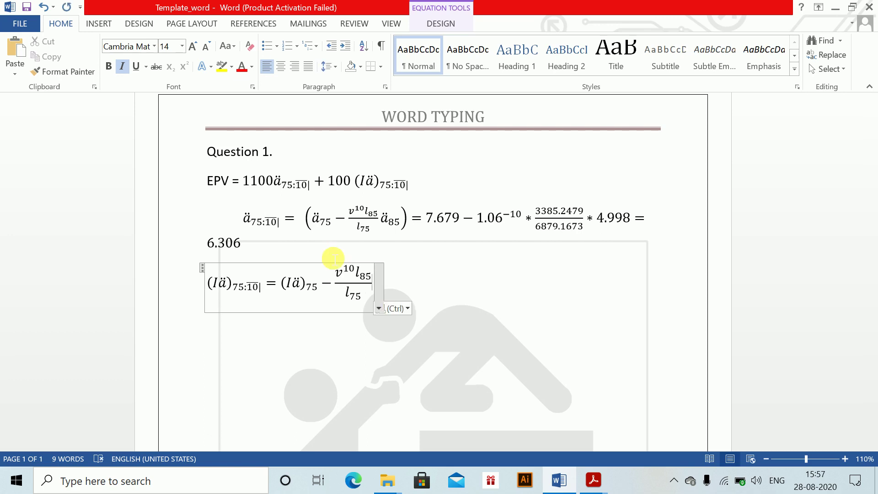
- Add an opening bracket, 10ä with subscript 85 and a plus sign after the fraction in the (Iä)₇₅:₁₀| equation
{"action": "type", "text": "(10"}
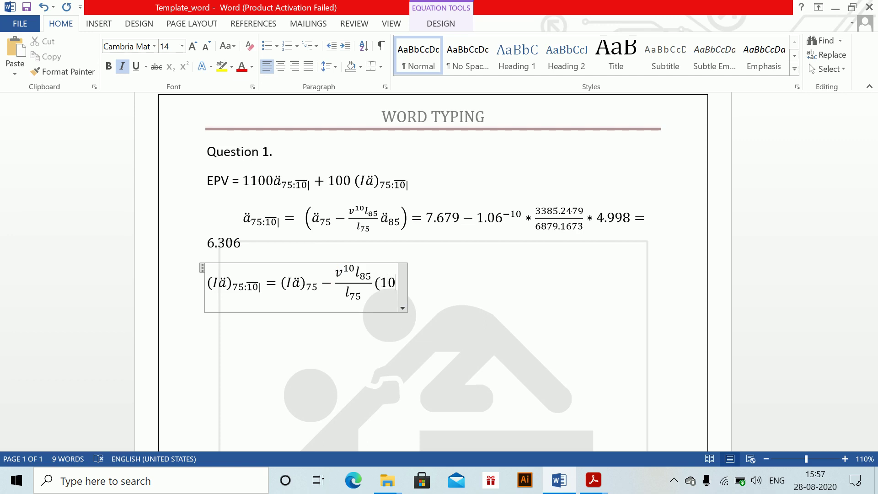
{"action": "type", "text": "a\\"}
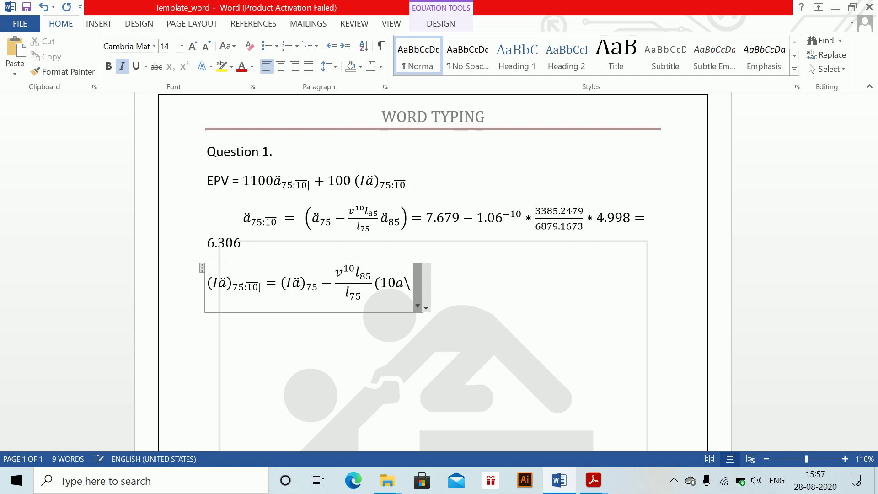
{"action": "type", "text": "ddot "}
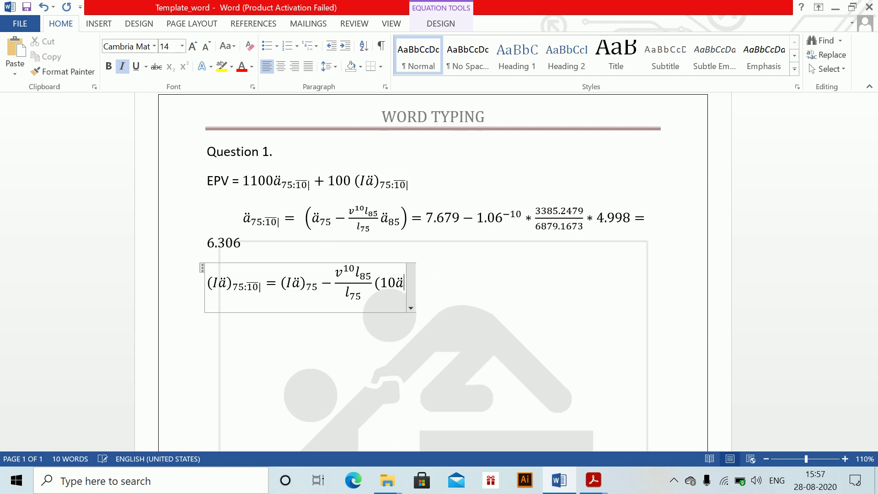
{"action": "type", "text": "_"}
{"action": "type", "text": "85 "}
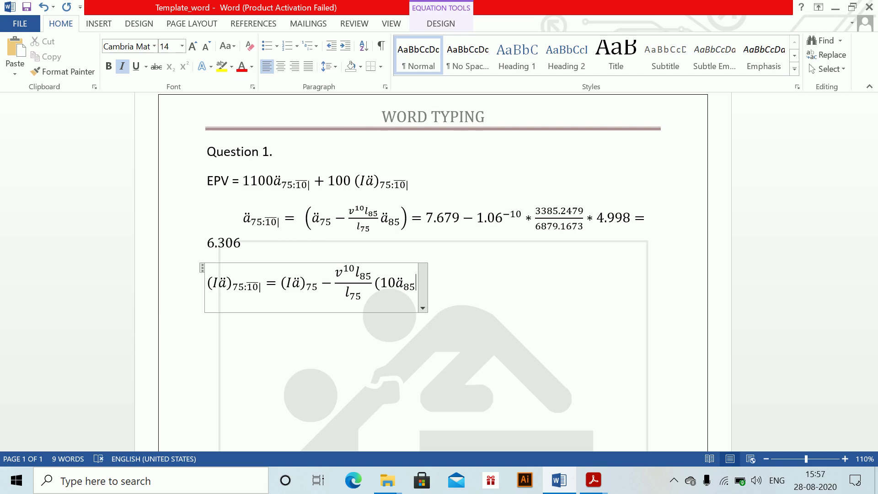
{"action": "type", "text": "+"}
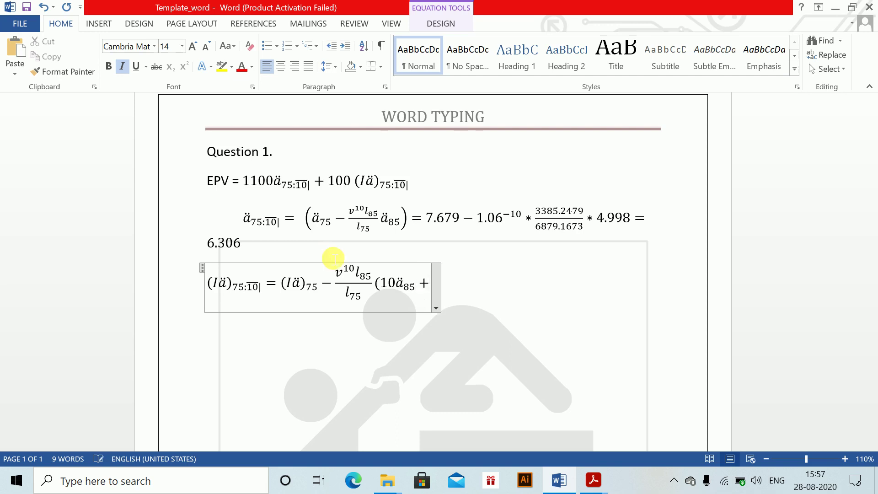
- Complete the bracket with a copy of (Iä)₇₅ whose subscript is changed to 85, close it and leave the equation
{"action": "type", "text": "("}
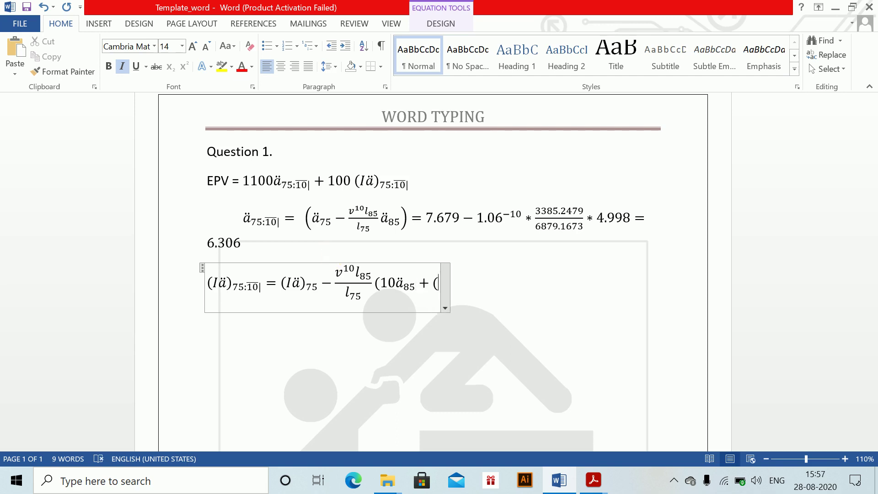
{"action": "left_click_drag", "start_coordinate": [280, 289], "coordinate": [300, 287]}
{"action": "left_click", "coordinate": [444, 293]}
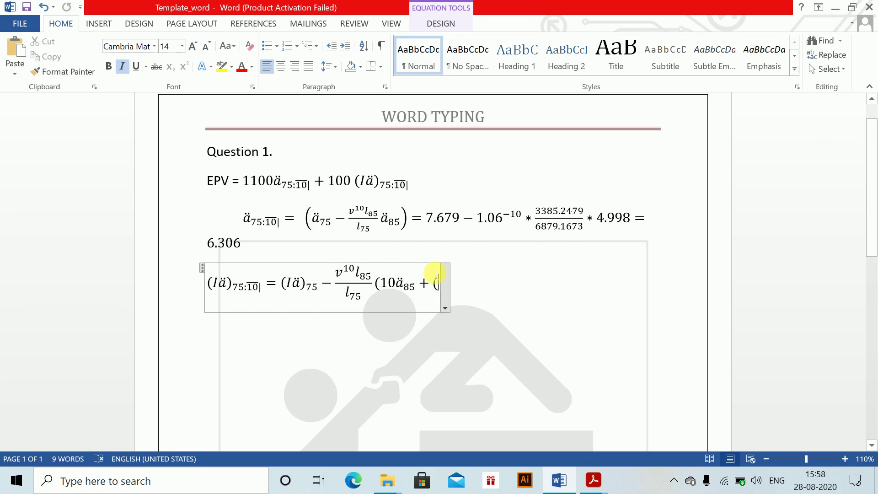
{"action": "key", "text": "BackSpace"}
{"action": "key", "text": "ctrl+v"}
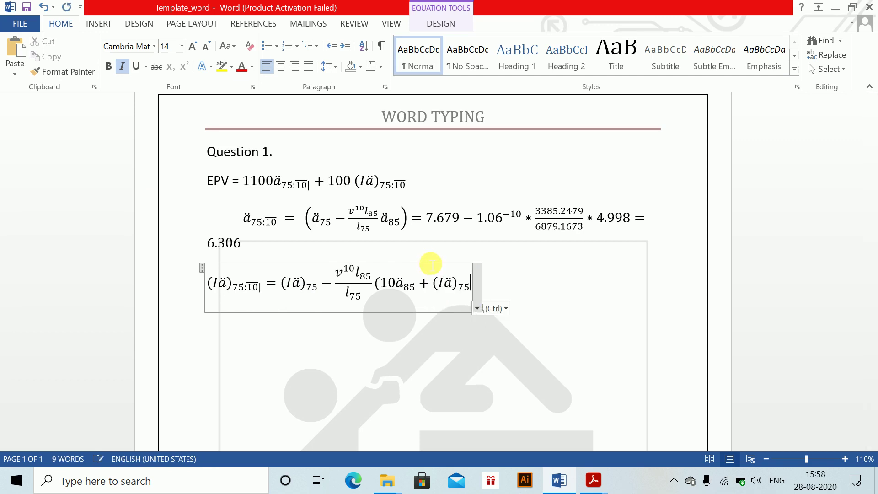
{"action": "type", "text": "85"}
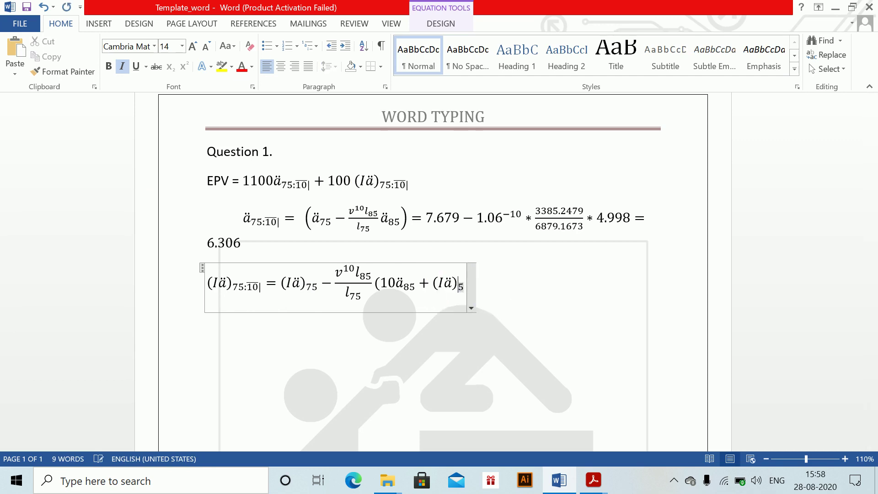
{"action": "key", "text": "Delete"}
{"action": "key", "text": "Delete"}
{"action": "type", "text": ")"}
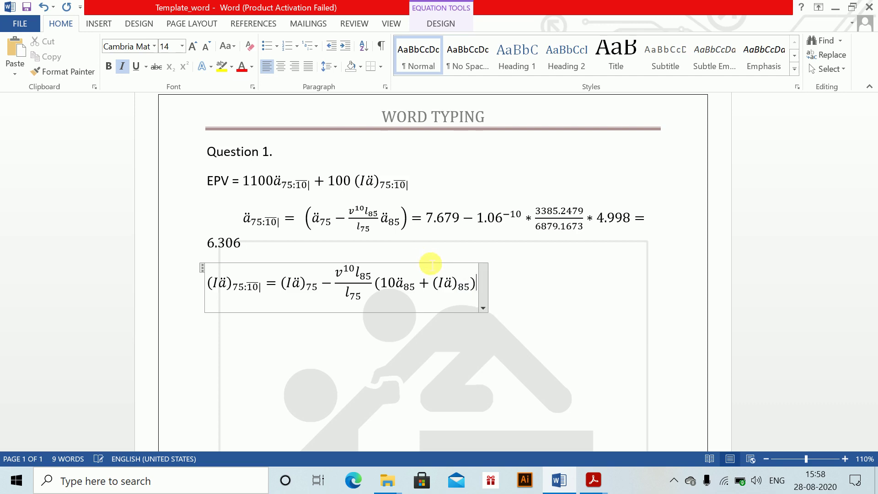
{"action": "key", "text": "Right"}
- Start an indented line below with an equals sign and a new equation reading 48.128 − 1.06⁻¹⁰
{"action": "key", "text": "Tab"}
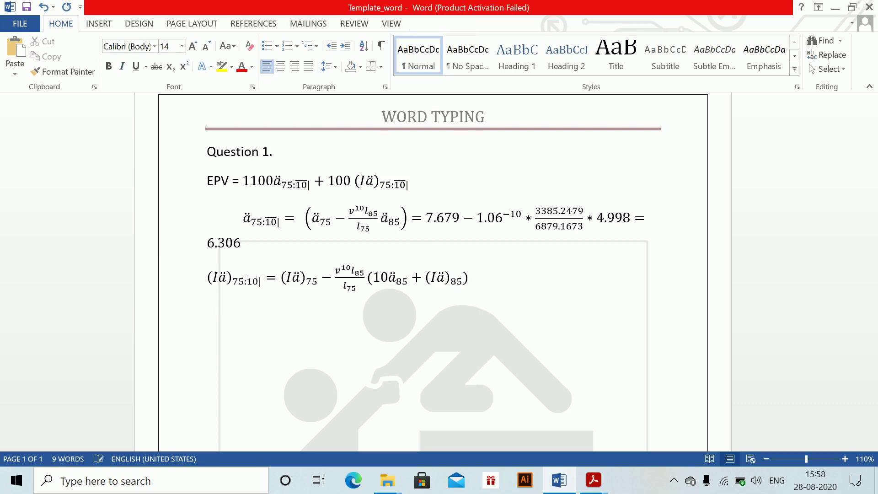
{"action": "key", "text": "Tab"}
{"action": "key", "text": "Tab"}
{"action": "key", "text": "alt+equal"}
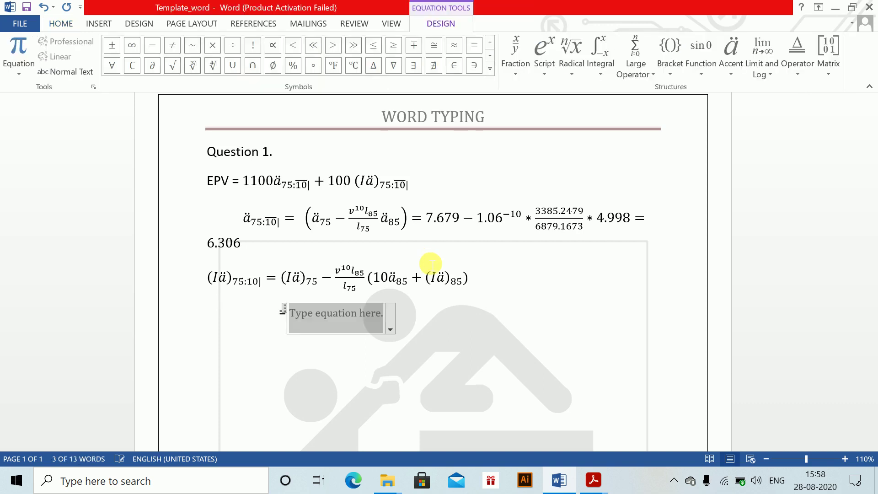
{"action": "type", "text": "4"}
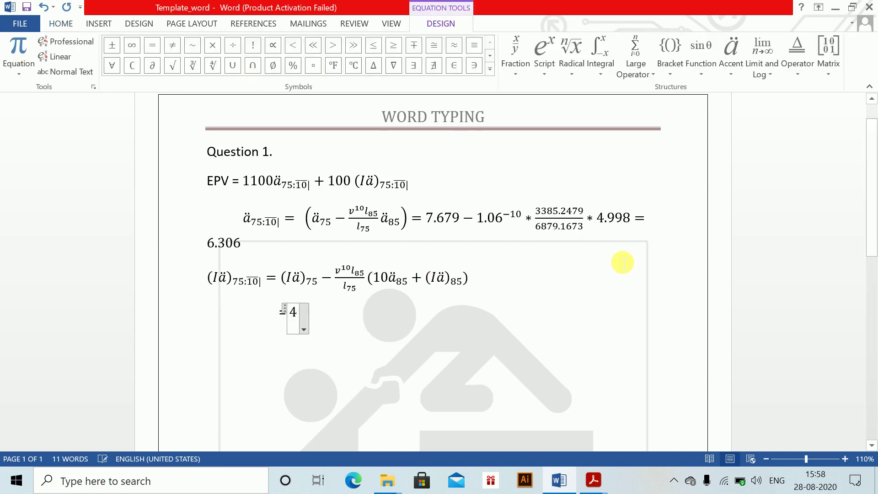
{"action": "type", "text": "8.128-"}
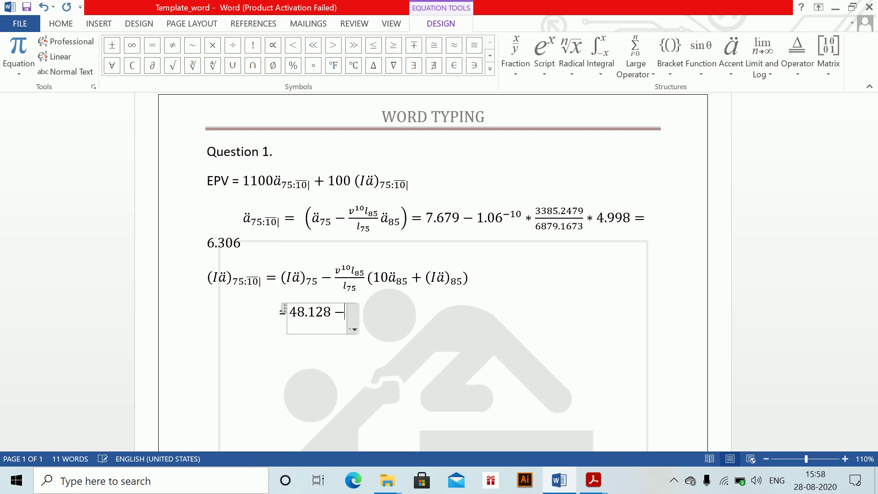
{"action": "type", "text": "1.0"}
{"action": "type", "text": "6^-10"}
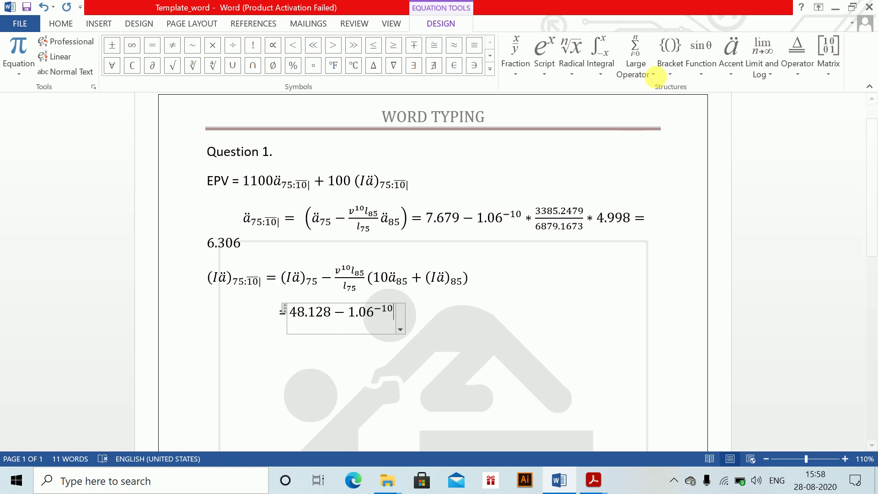
- Copy the fraction 3385.2479 over 6879.1673 from the ä₇₅:₁₀| equation to the end of the new equation, after 1.06⁻¹⁰
{"action": "left_click_drag", "start_coordinate": [555, 211], "coordinate": [542, 219]}
{"action": "key", "text": "ctrl+c"}
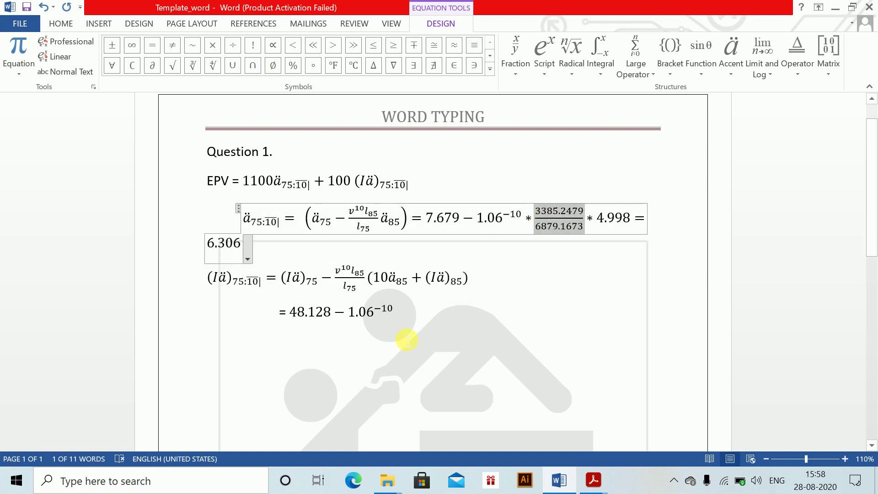
{"action": "left_click", "coordinate": [393, 315]}
{"action": "key", "text": "ctrl+v"}
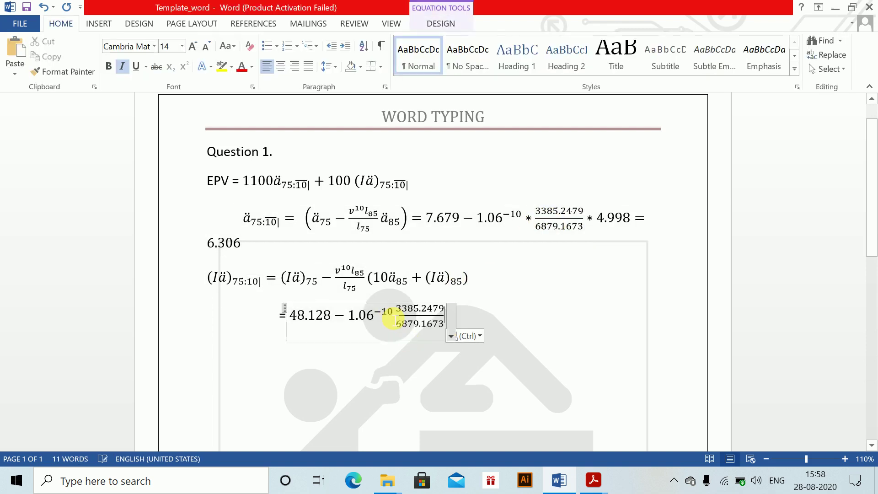
- Multiply the copied fraction by the bracket (10 * 4.998 + 21.503)
{"action": "type", "text": "*"}
{"action": "type", "text": "(1"}
{"action": "type", "text": "0*4."}
{"action": "type", "text": "998-"}
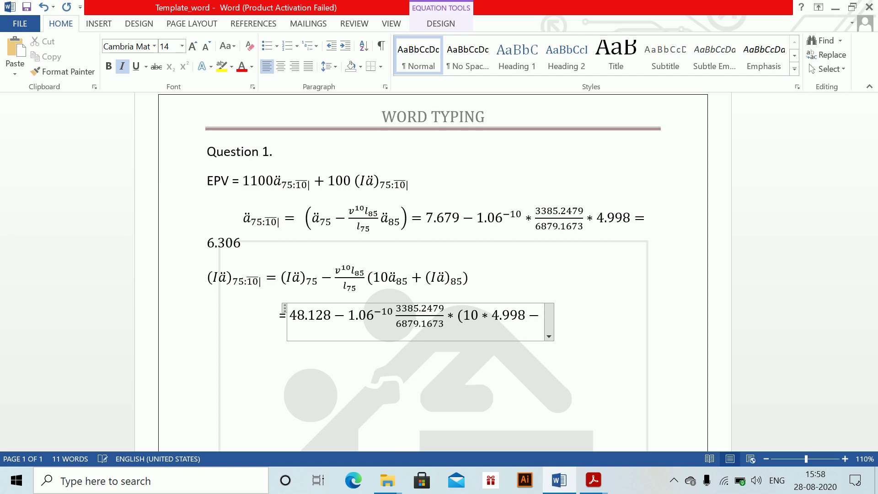
{"action": "key", "text": "BackSpace"}
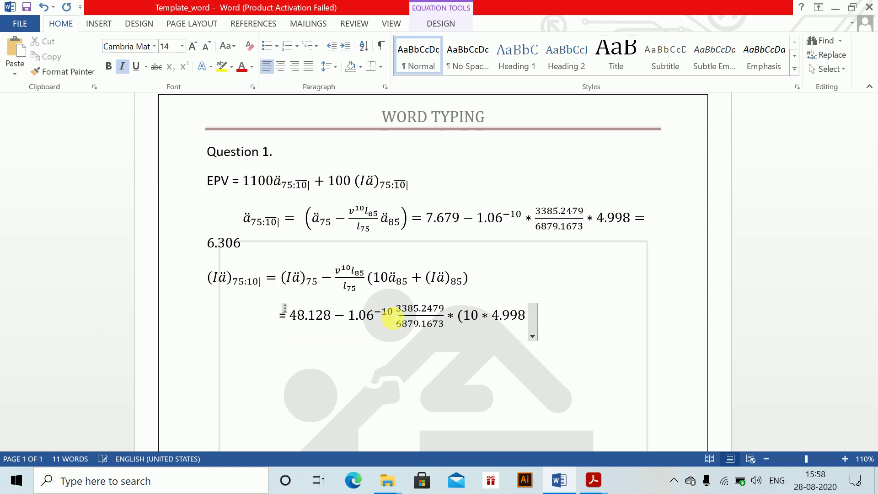
{"action": "type", "text": "+ 21.5"}
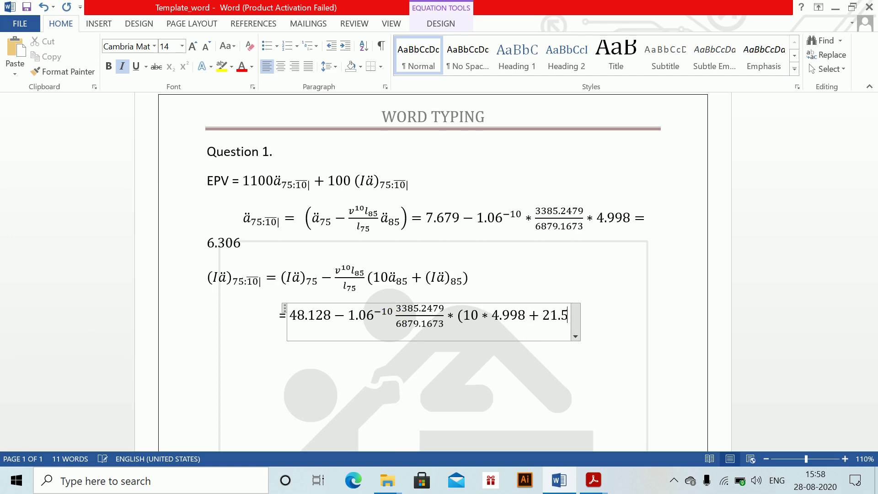
{"action": "type", "text": "03) "}
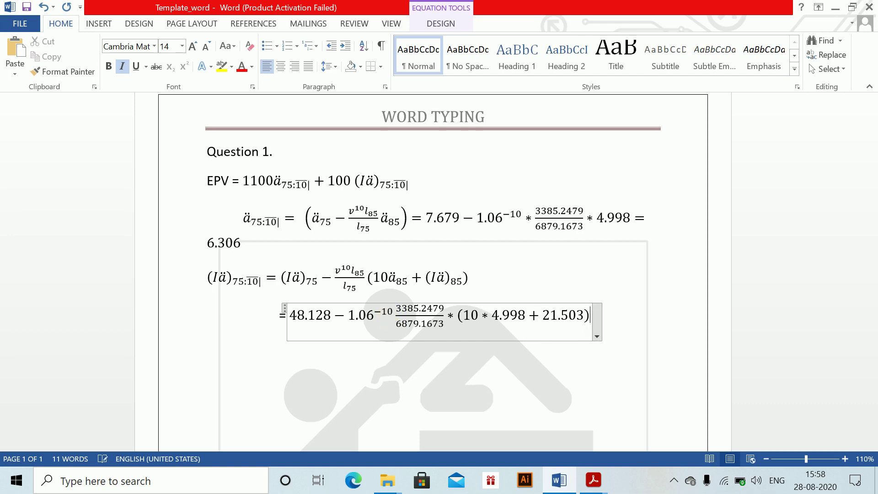
- Append = 28.485 to the numeric (Iä) line and leave the equation for a new line
{"action": "type", "text": "= "}
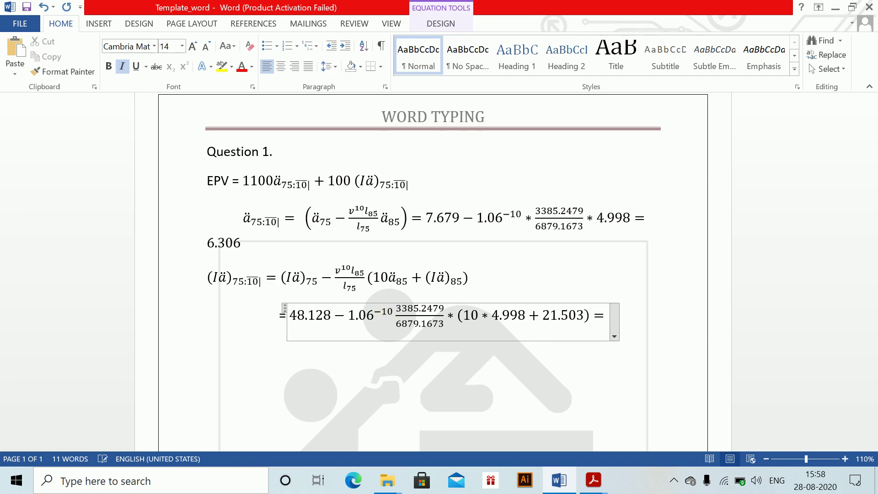
{"action": "type", "text": "2"}
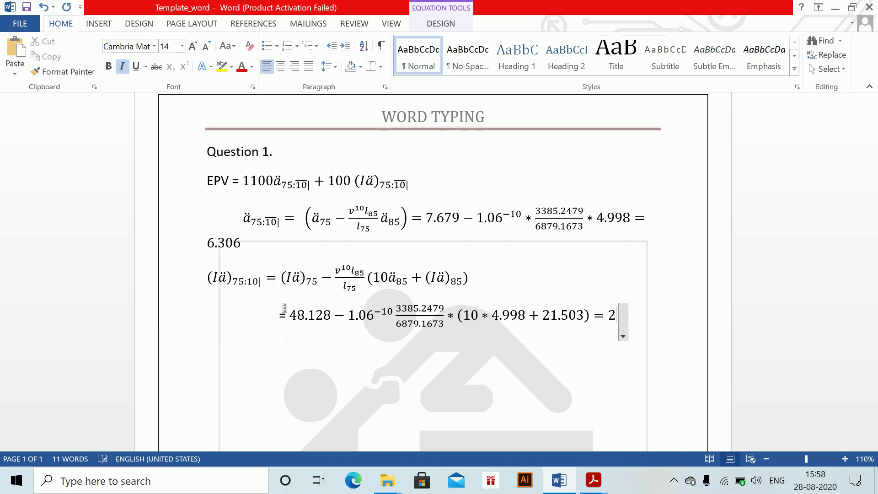
{"action": "type", "text": "8.485"}
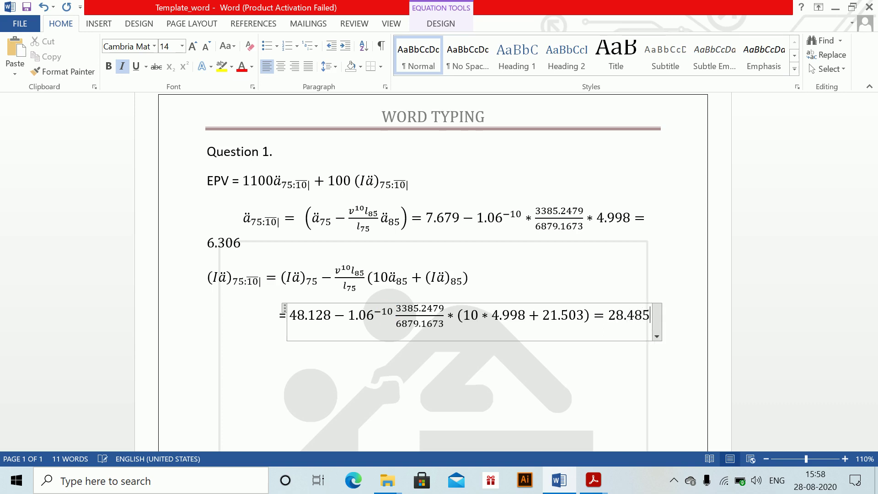
{"action": "key", "text": "Right"}
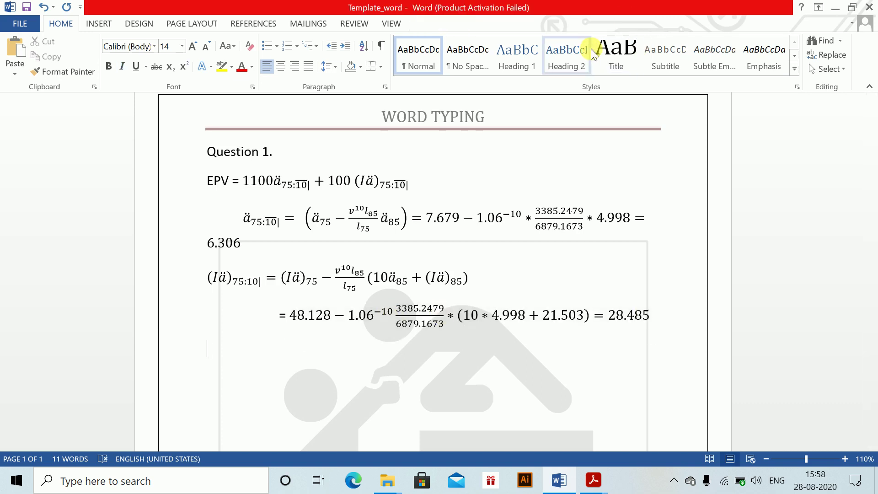
- Write EPV = at the start of the new line below the (Iä) calculation
{"action": "type", "text": "EEEP"}
{"action": "key", "text": "BackSpace"}
{"action": "key", "text": "BackSpace"}
{"action": "key", "text": "BackSpace"}
{"action": "type", "text": "PV ="}
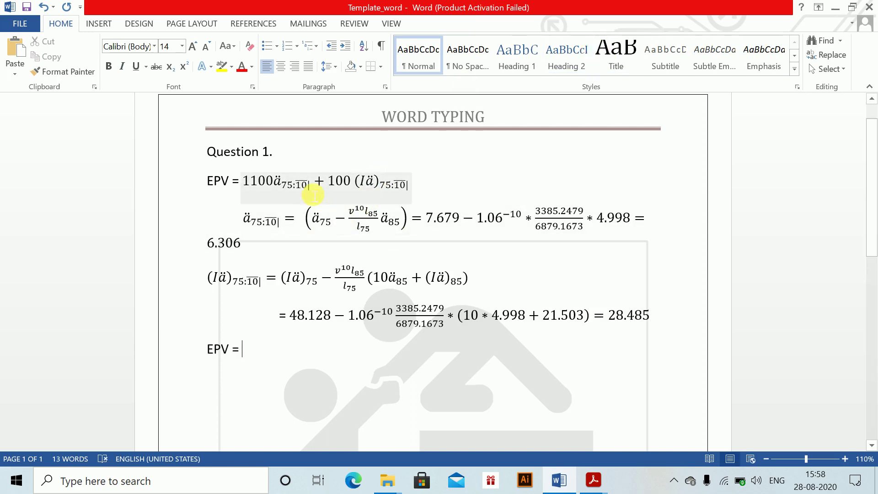
- Insert an equation after EPV = reading 1100 * 6.306 + 100 * 28.485, followed by an equals sign
{"action": "key", "text": "alt+equal"}
{"action": "type", "text": "110"}
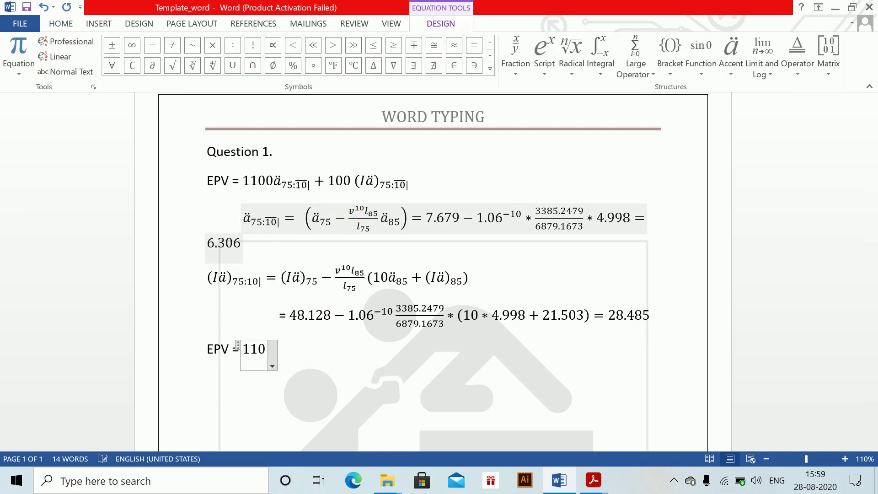
{"action": "type", "text": "0*"}
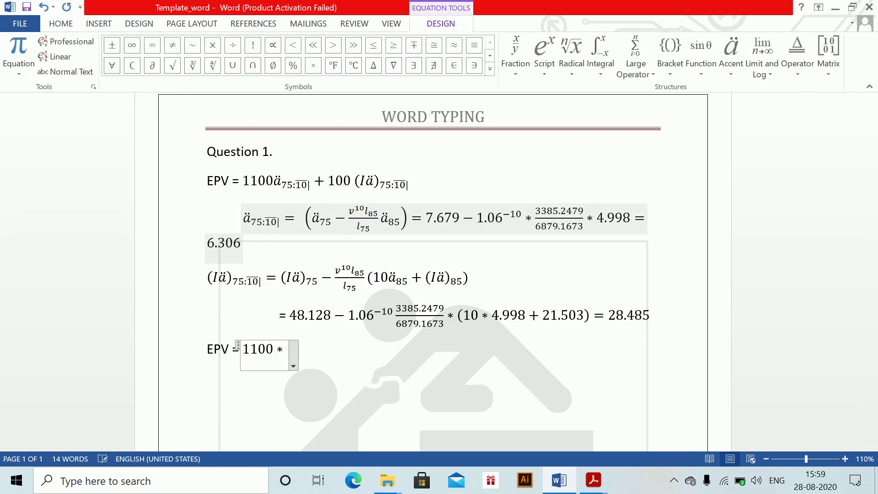
{"action": "type", "text": "6."}
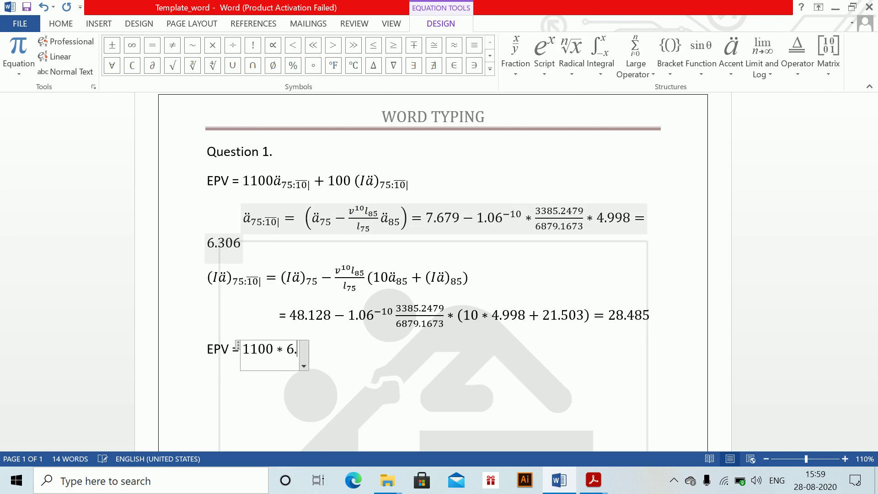
{"action": "type", "text": "306+1000"}
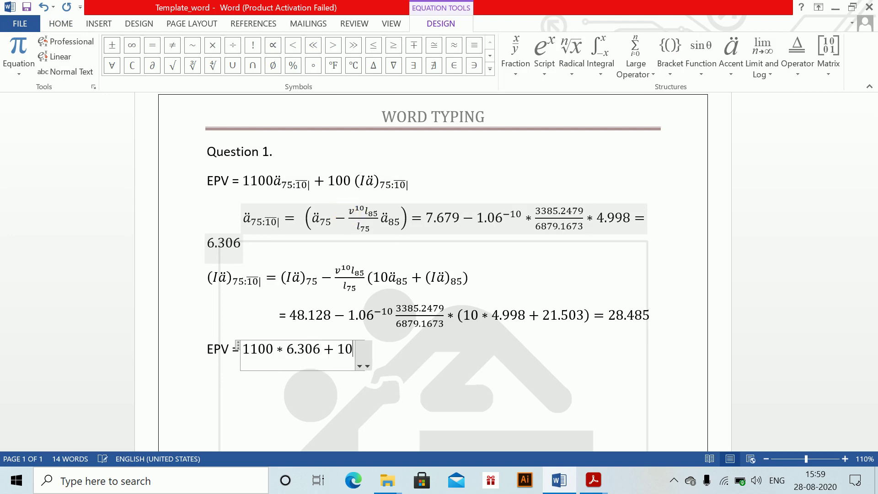
{"action": "key", "text": "BackSpace"}
{"action": "type", "text": "*2"}
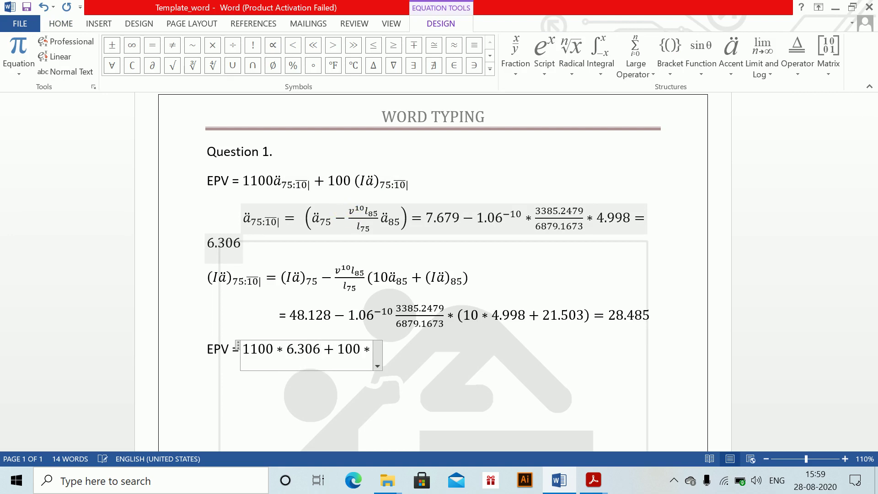
{"action": "type", "text": "8.4"}
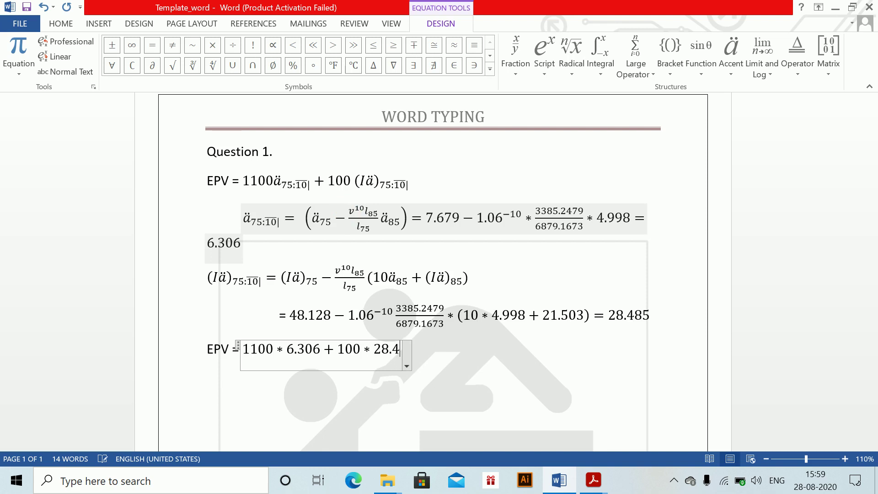
{"action": "type", "text": "85="}
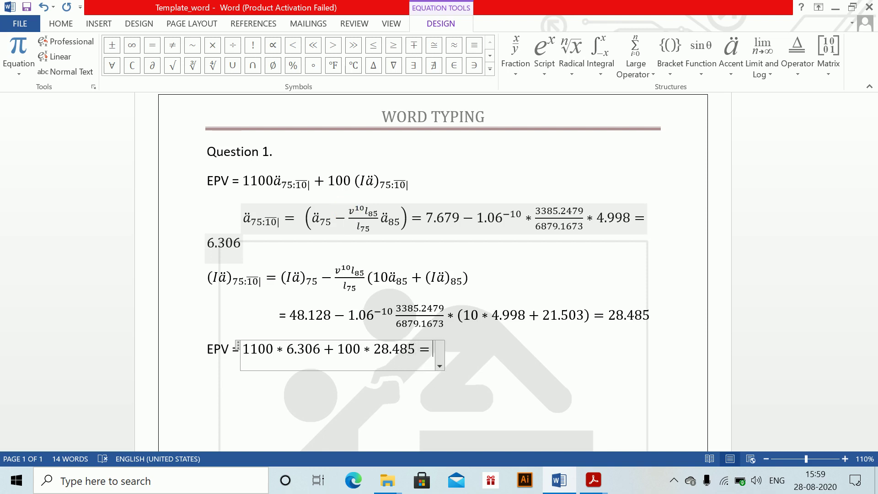
- Enter 9785.72 as the final EPV result and leave the equation
{"action": "type", "text": "9785"}
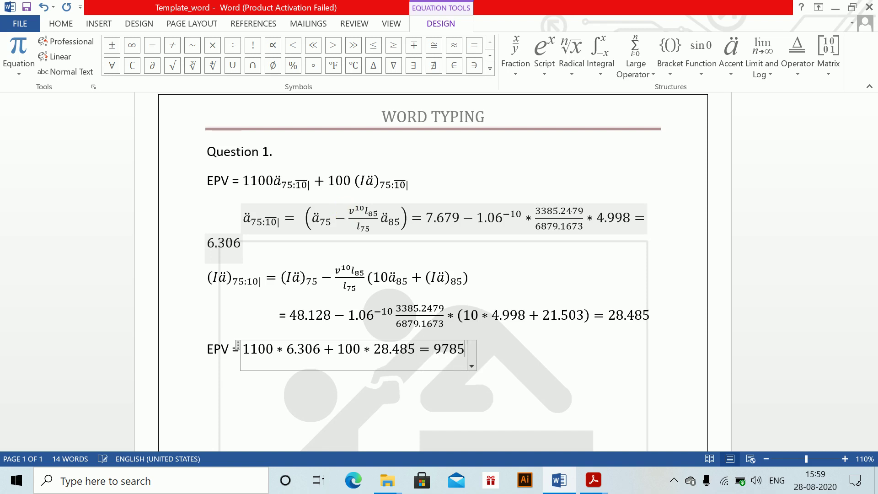
{"action": "type", "text": ".72"}
{"action": "key", "text": "Return"}
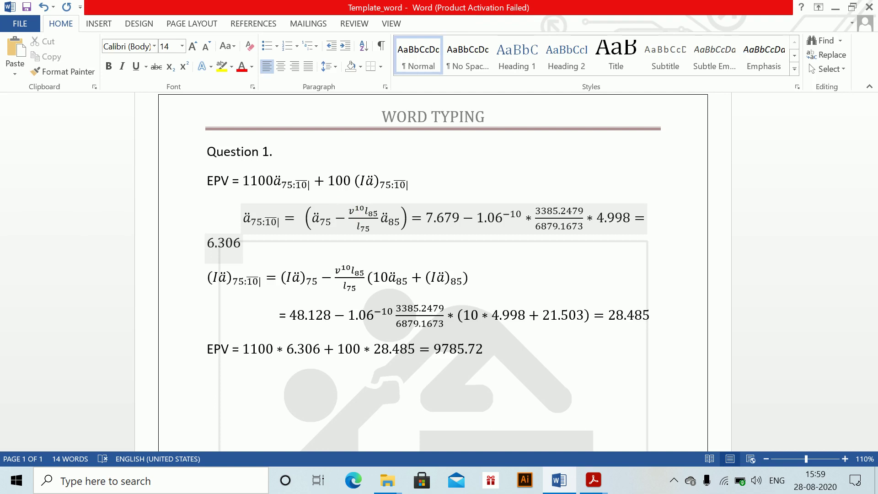
- Switch to Acrobat Reader, open the FandI_CT5_200809 exam paper and read question 12 on with-profit bonus structures, parts (i) to (iii)
{"action": "key", "text": "alt+Tab"}
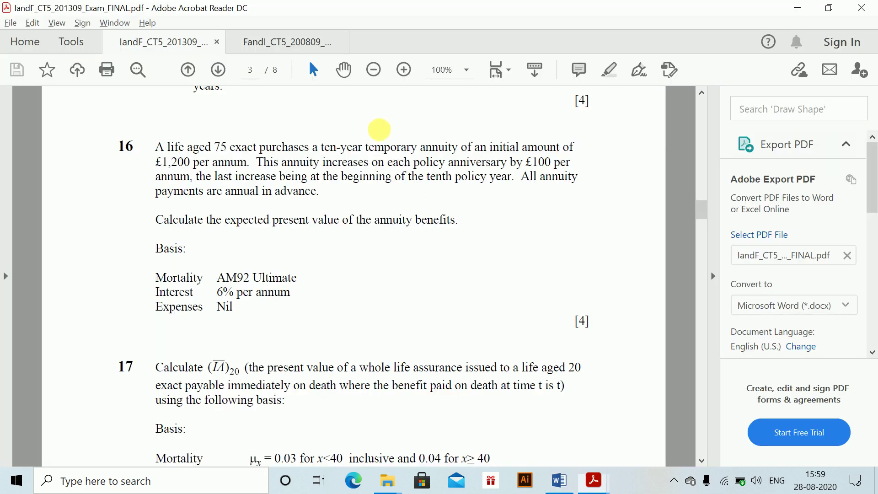
{"action": "left_click", "coordinate": [305, 50]}
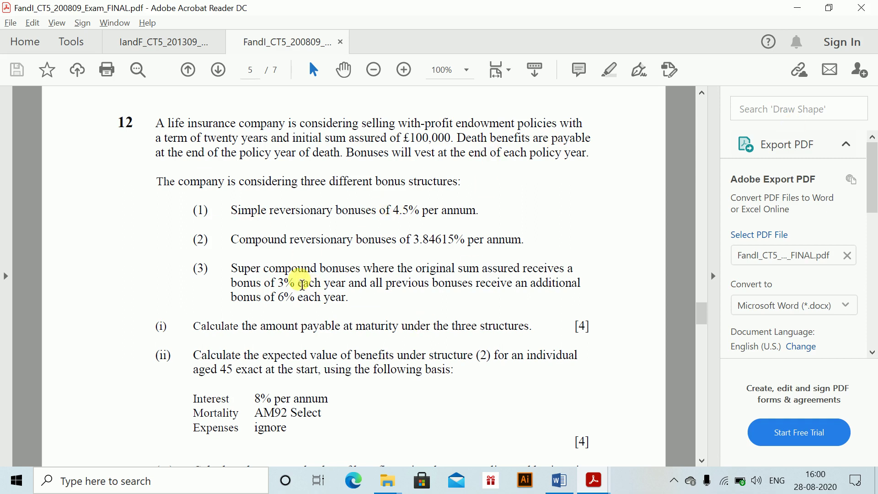
{"action": "scroll", "coordinate": [333, 311], "scroll_direction": "down", "scroll_amount": 1}
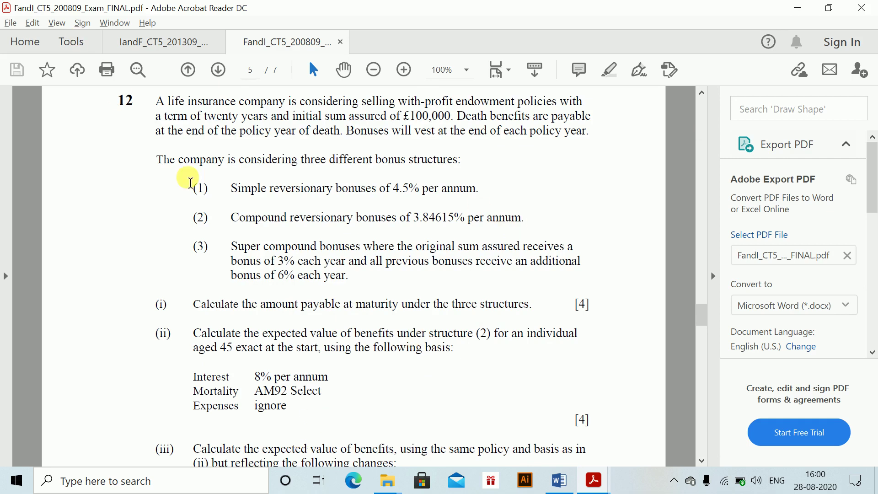
{"action": "scroll", "coordinate": [270, 347], "scroll_direction": "down", "scroll_amount": 1}
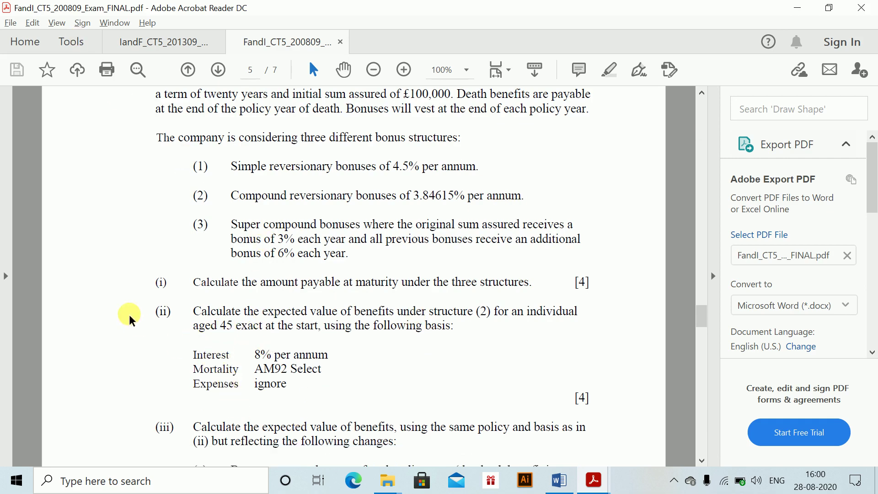
{"action": "scroll", "coordinate": [207, 389], "scroll_direction": "down", "scroll_amount": 1}
{"action": "scroll", "coordinate": [183, 366], "scroll_direction": "down", "scroll_amount": 4}
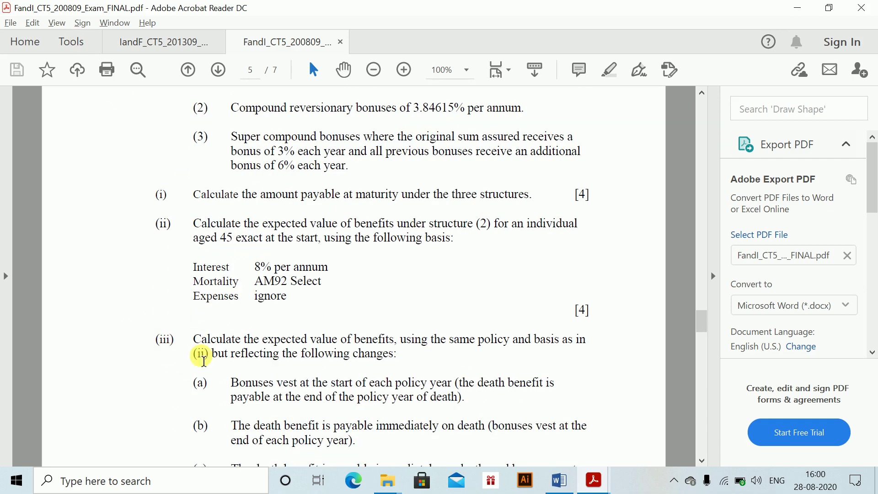
{"action": "scroll", "coordinate": [191, 347], "scroll_direction": "down", "scroll_amount": 2}
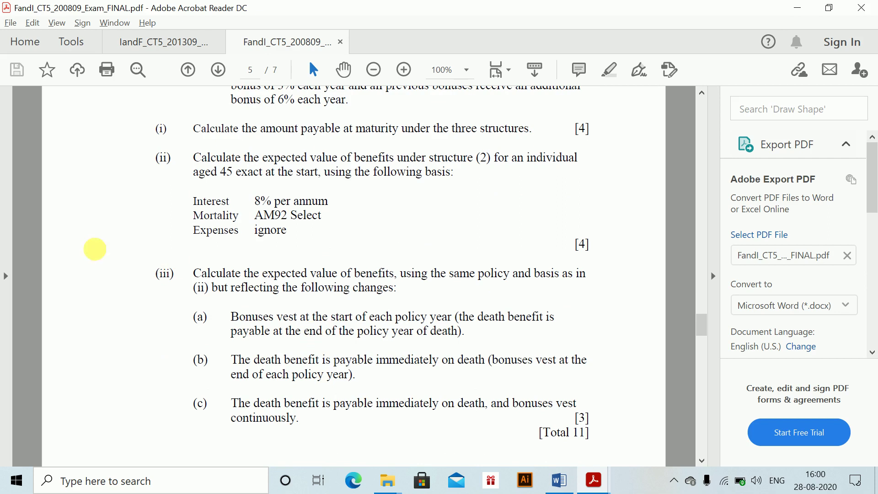
{"action": "scroll", "coordinate": [314, 331], "scroll_direction": "down", "scroll_amount": 1}
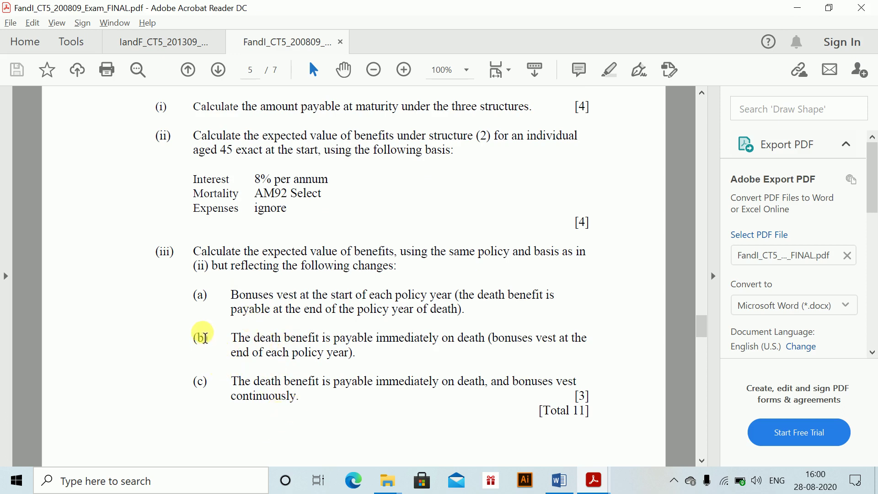
{"action": "scroll", "coordinate": [205, 337], "scroll_direction": "up", "scroll_amount": 5}
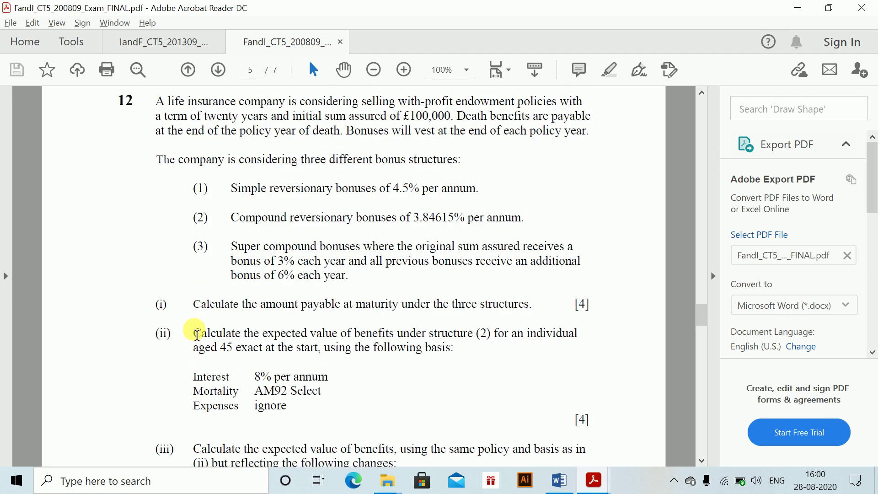
- Switch back to the Word document and start a new page after the EPV result with the heading Question 2
{"action": "key", "text": "alt+Tab"}
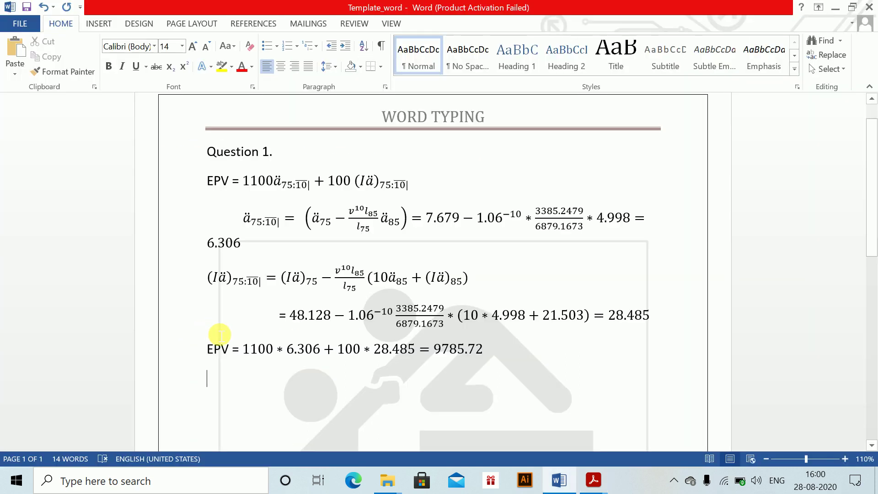
{"action": "key", "text": "ctrl+Return"}
{"action": "left_click_drag", "start_coordinate": [873, 262], "coordinate": [873, 319]}
{"action": "type", "text": "Question 2."}
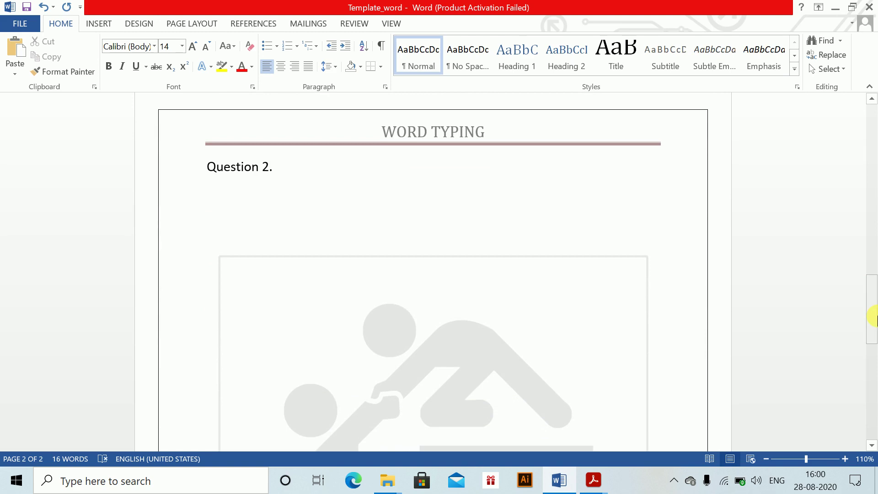
- Add a numbered item (i) reading Under Simple bonus below the Question 2 heading
{"action": "type", "text": "(i) Un"}
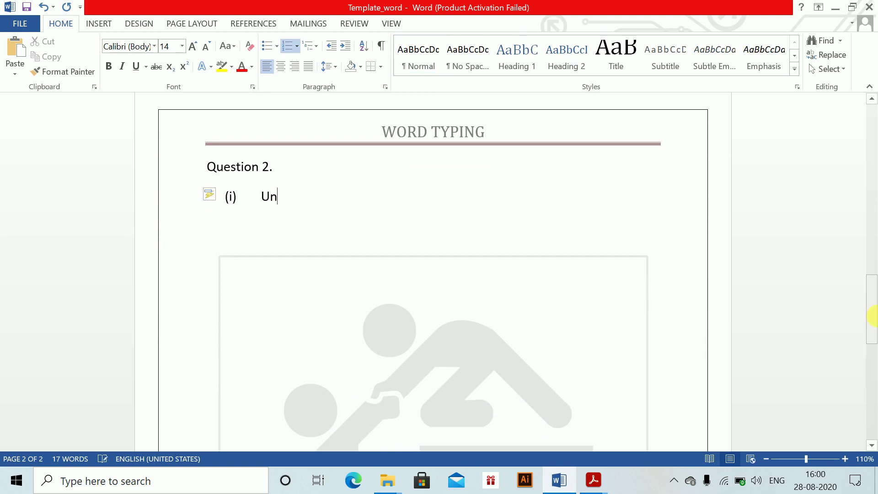
{"action": "type", "text": "der Simple bom"}
{"action": "type", "text": "us"}
{"action": "key", "text": "Return"}
{"action": "key", "text": "BackSpace"}
{"action": "key", "text": "BackSpace"}
{"action": "key", "text": "BackSpace"}
{"action": "key", "text": "BackSpace"}
{"action": "key", "text": "BackSpace"}
{"action": "type", "text": "nus"}
- Write 100000*(1+0.045*20) = 190000 on an unnumbered line beneath item (i)
{"action": "key", "text": "Return"}
{"action": "key", "text": "BackSpace"}
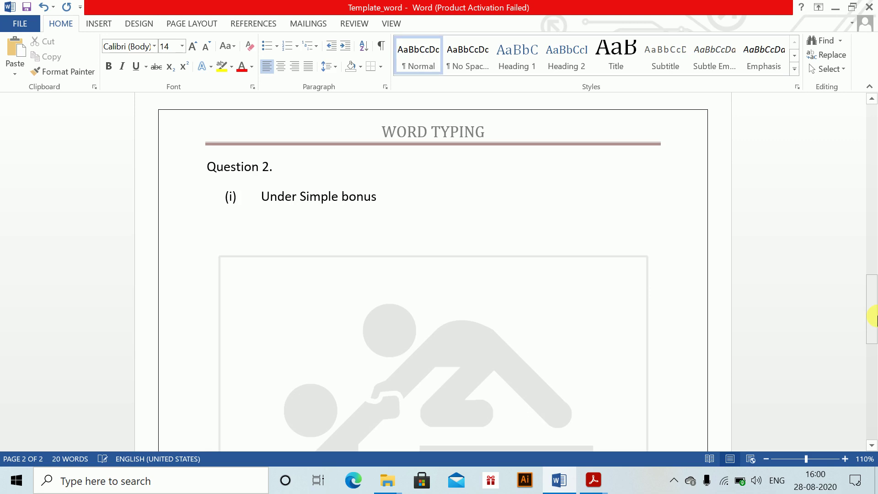
{"action": "type", "text": "100000*(1"}
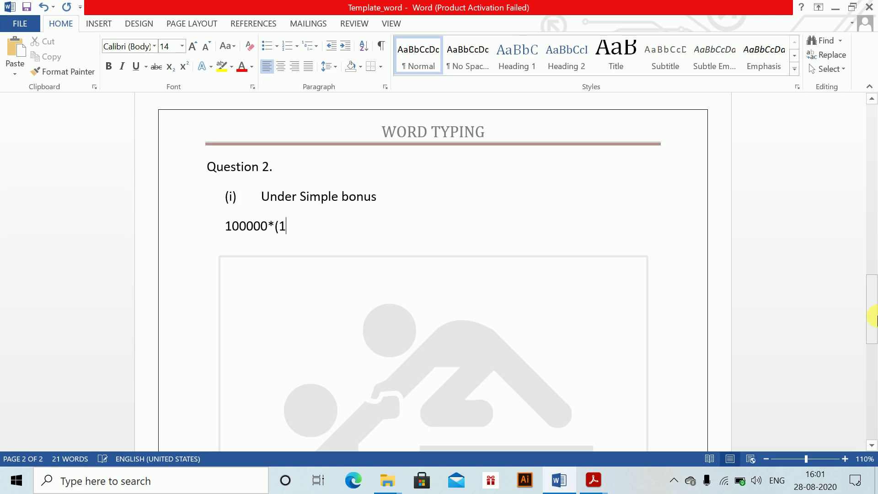
{"action": "type", "text": "+0.045*20) = 190000"}
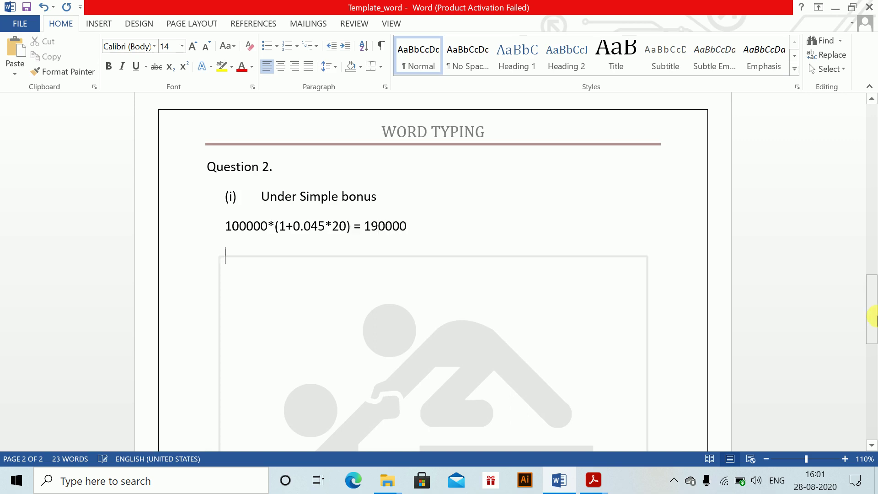
- Add numbered item (ii) reading Compound Bonus below the simple bonus calculation, followed by an unnumbered line
{"action": "type", "text": ")"}
{"action": "key", "text": "Tab"}
{"action": "type", "text": "Compi"}
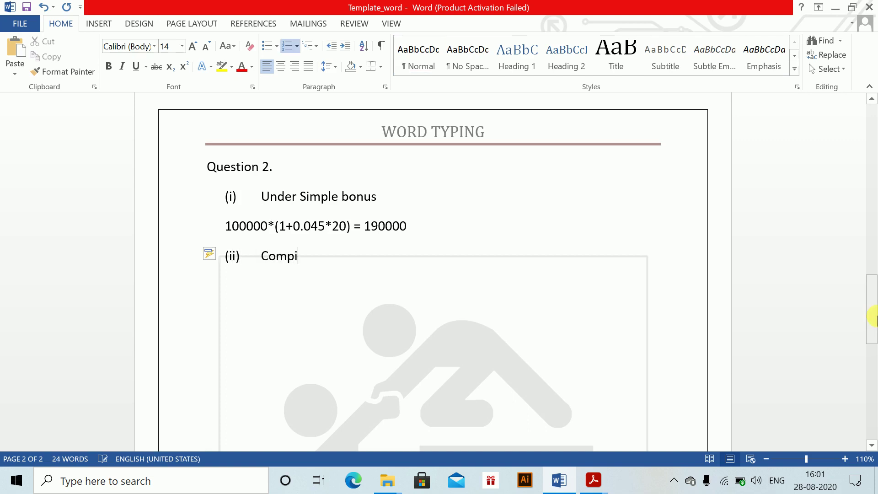
{"action": "type", "text": "ound Bonus"}
{"action": "key", "text": "Return"}
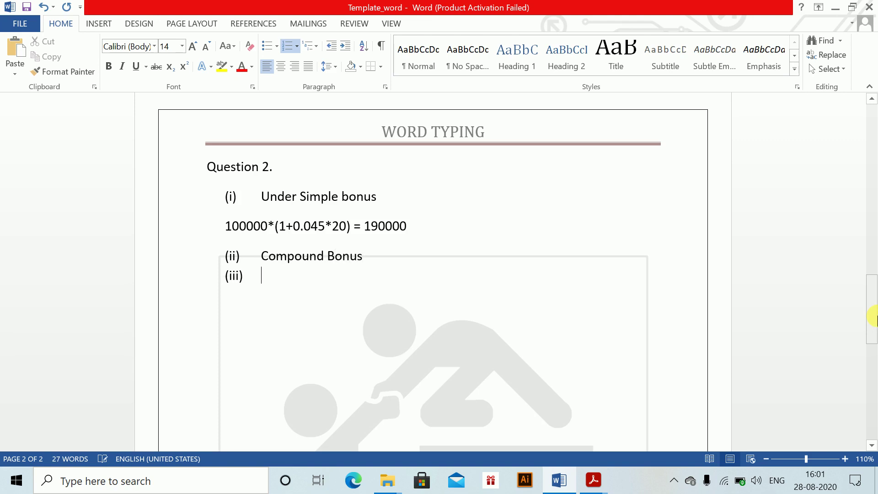
{"action": "key", "text": "alt"}
{"action": "key", "text": "alt"}
{"action": "key", "text": "Return"}
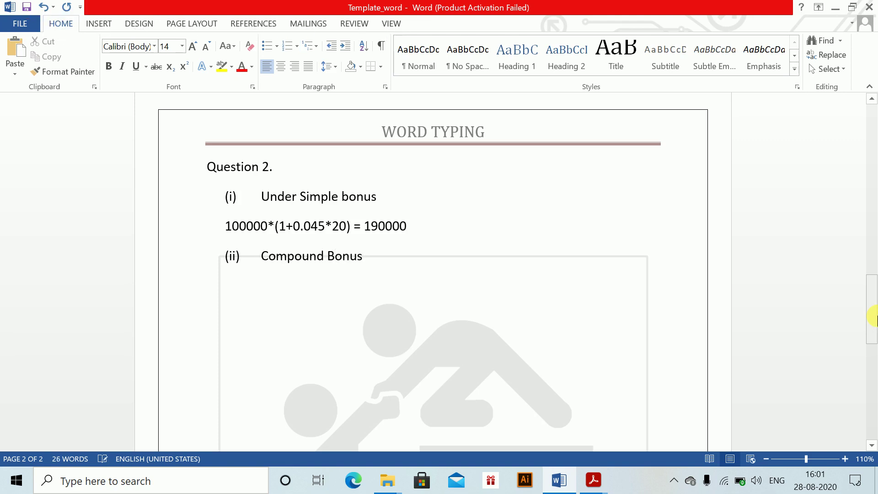
- Insert the equation 100000 * (1.0384615)^20 = 212719.84 beneath item (ii), then leave it for a new line
{"action": "key", "text": "alt+equal"}
{"action": "type", "text": "10000"}
{"action": "type", "text": "0 "}
{"action": "type", "text": "* "}
{"action": "type", "text": "(1.03"}
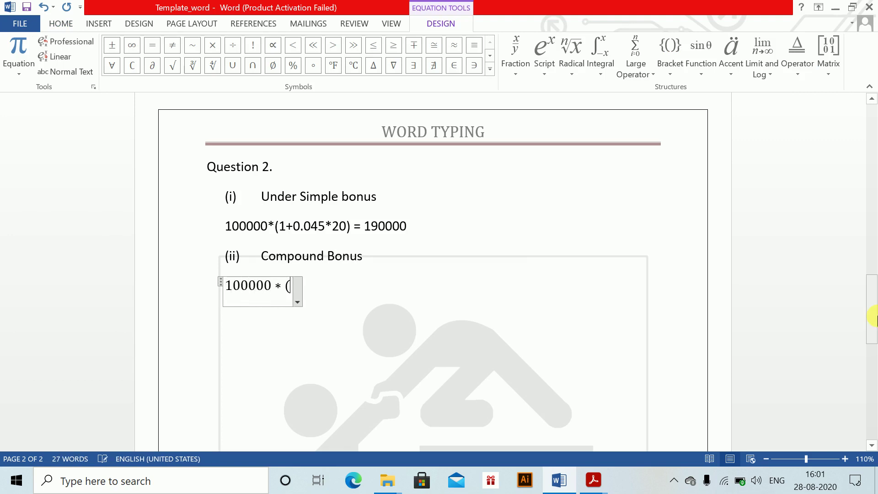
{"action": "type", "text": "8"}
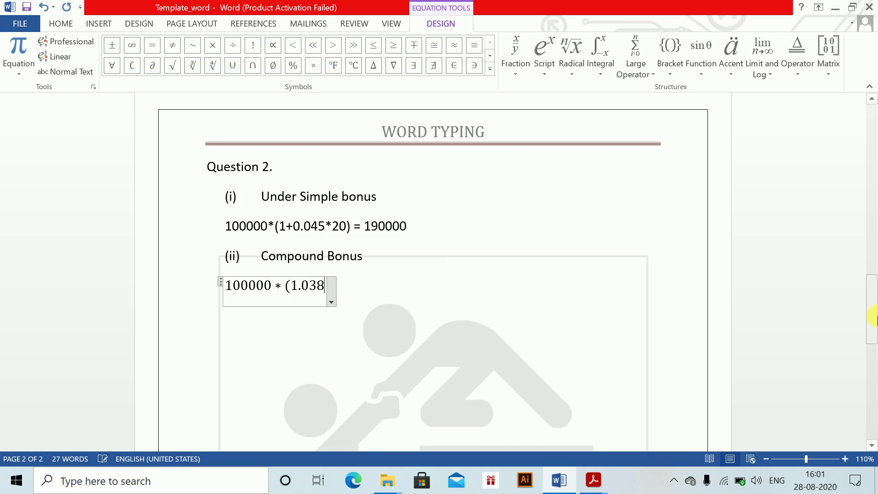
{"action": "type", "text": "4615"}
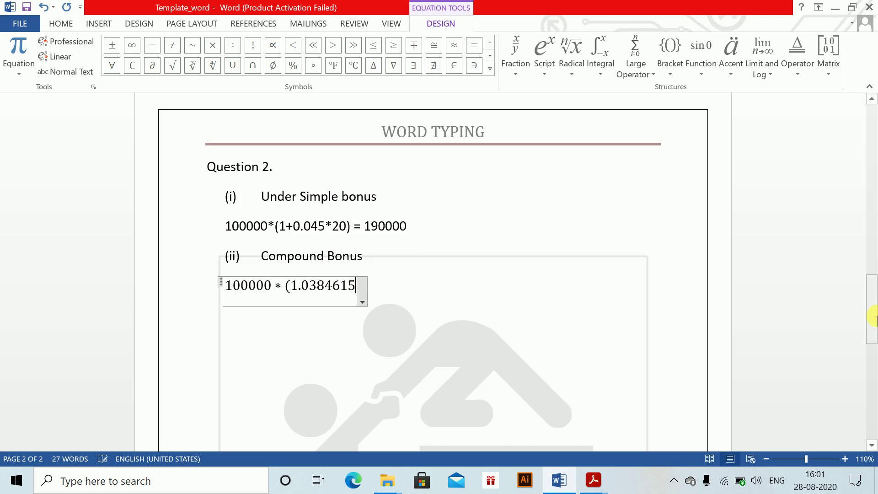
{"action": "type", "text": ")"}
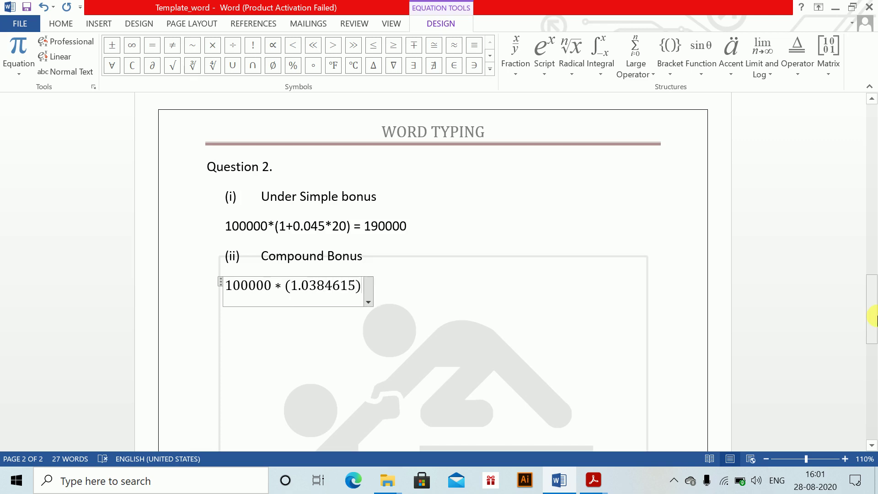
{"action": "type", "text": "^20 = "}
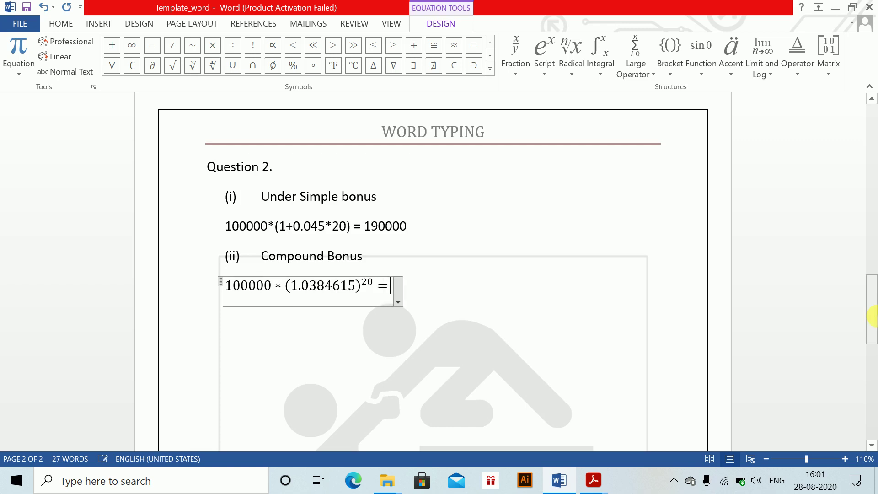
{"action": "type", "text": "21"}
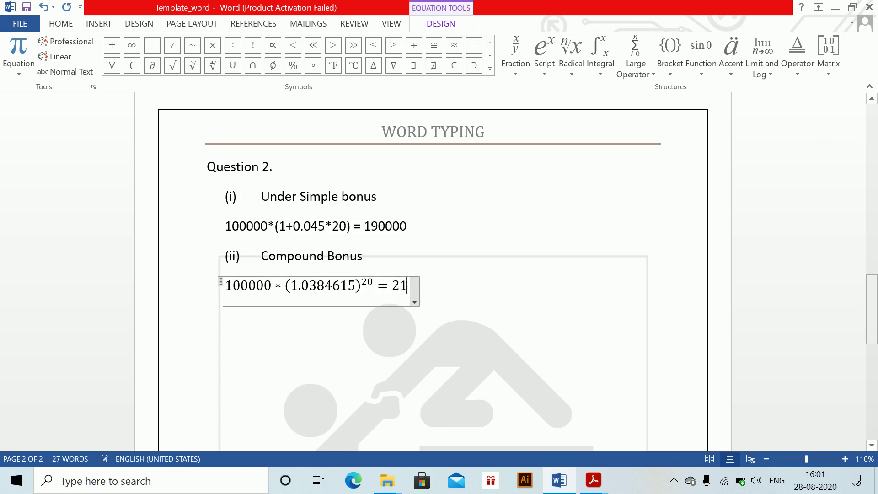
{"action": "type", "text": "2719.84"}
{"action": "key", "text": "Return"}
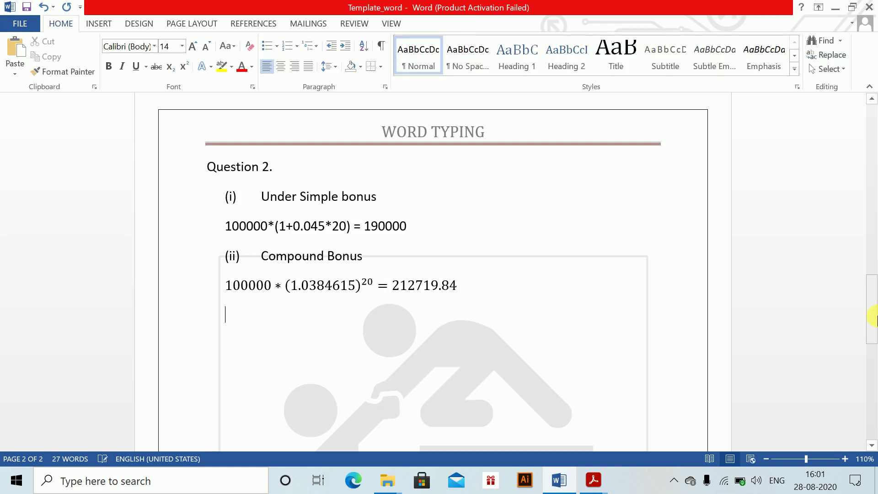
- Label the new line (iii) and insert an equation beneath it beginning with 100000 + 3000
{"action": "type", "text": "(iii)"}
{"action": "key", "text": "Return"}
{"action": "key", "text": "alt+equal"}
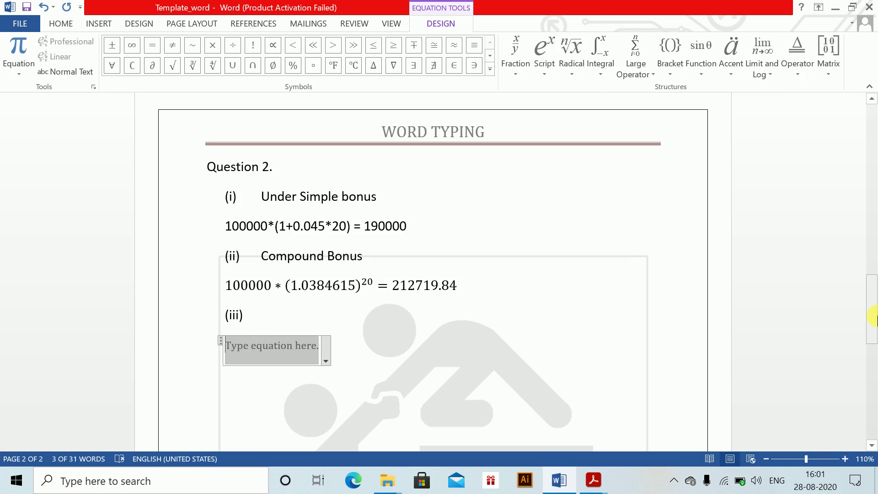
{"action": "type", "text": "10000"}
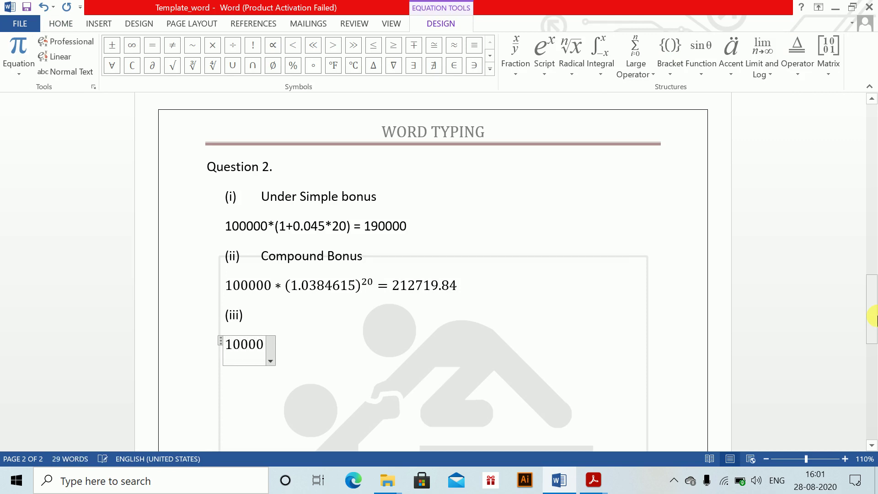
{"action": "type", "text": "0"}
{"action": "type", "text": "*"}
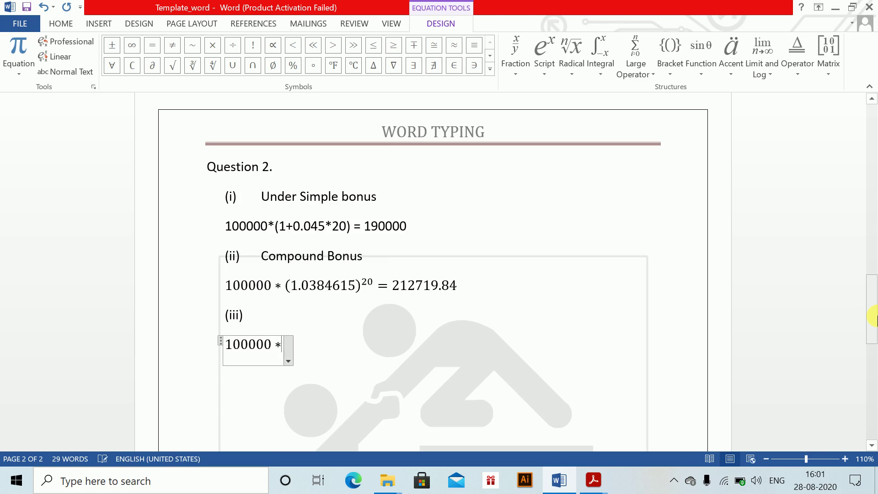
{"action": "key", "text": "BackSpace"}
{"action": "type", "text": "+3000"}
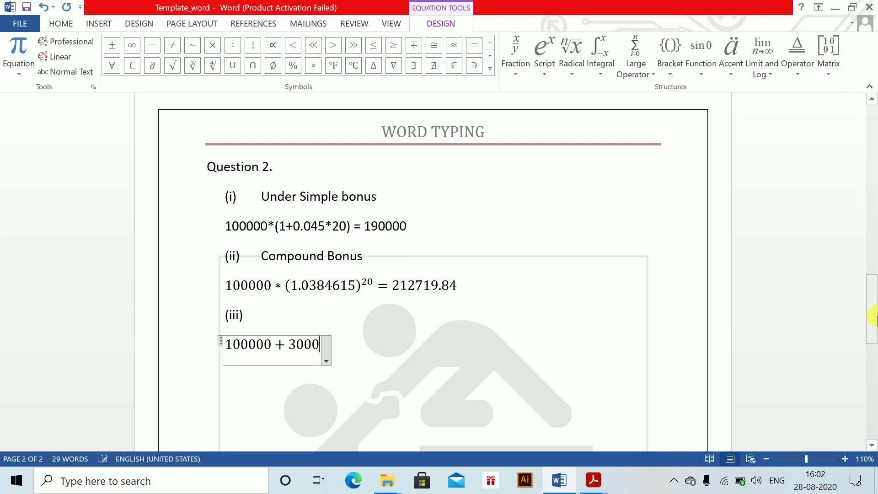
- Append the annuity symbol a with an angled n subscript after 3000, and change it to s with an angled 20 subscript
{"action": "type", "text": "a_n|"}
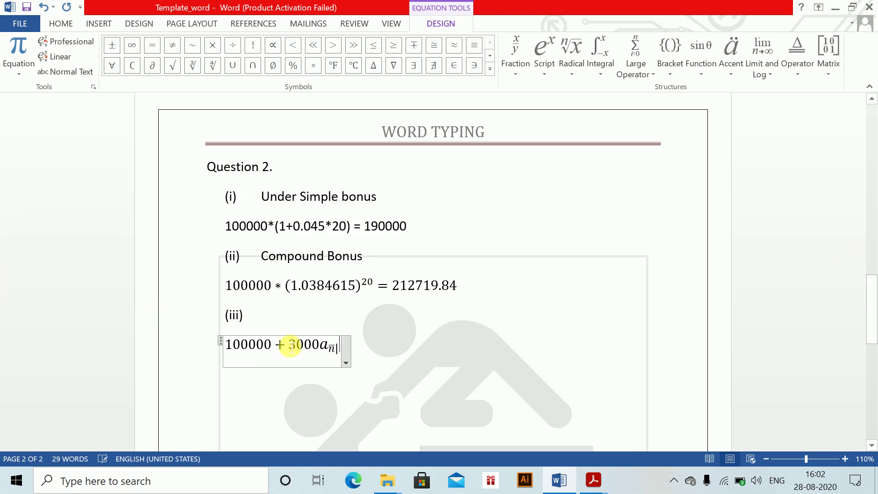
{"action": "double_click", "coordinate": [324, 345]}
{"action": "key", "text": "Delete"}
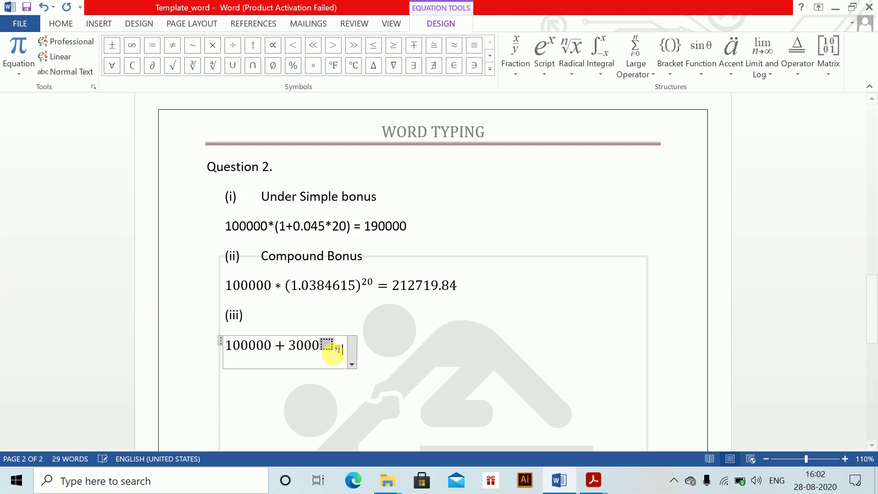
{"action": "type", "text": "s"}
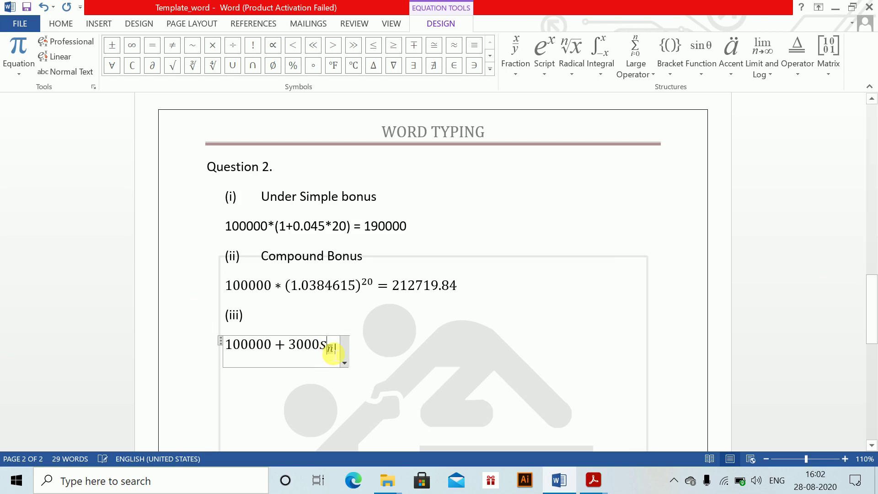
{"action": "double_click", "coordinate": [330, 349]}
{"action": "type", "text": "3"}
{"action": "key", "text": "BackSpace"}
{"action": "type", "text": "20"}
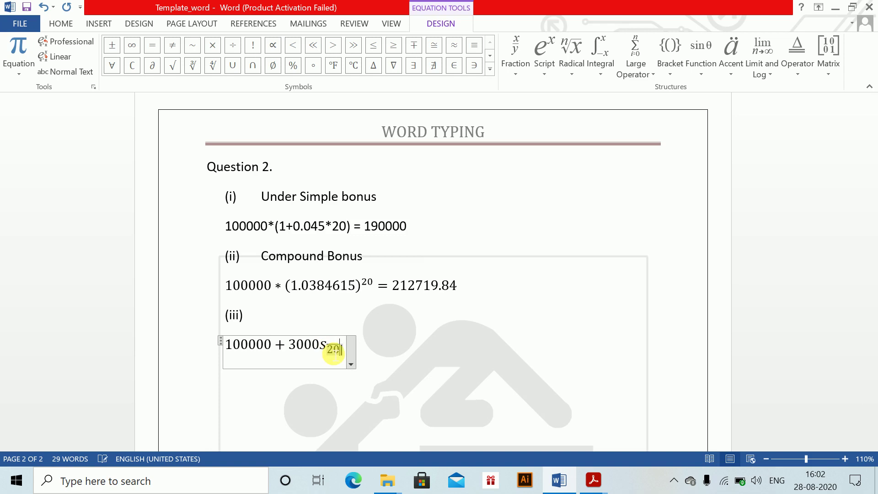
- Complete the equation under item (iii) with = 100000 + 3000 * 36.7856 = 210356.8
{"action": "key", "text": "Right"}
{"action": "type", "text": "="}
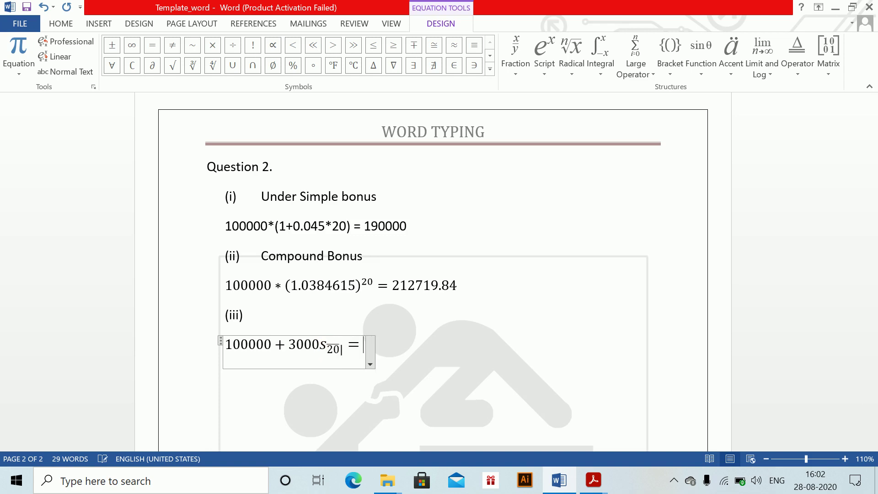
{"action": "type", "text": "100000"}
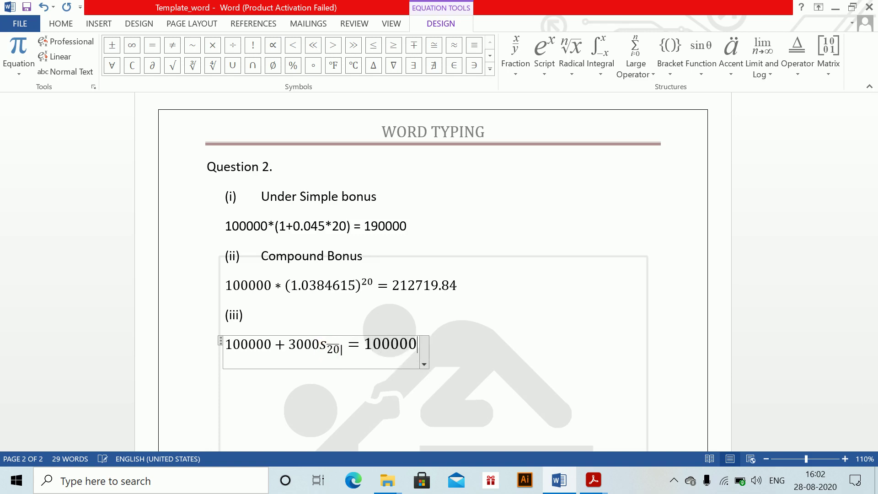
{"action": "type", "text": "+30000"}
{"action": "key", "text": "BackSpace"}
{"action": "type", "text": "*"}
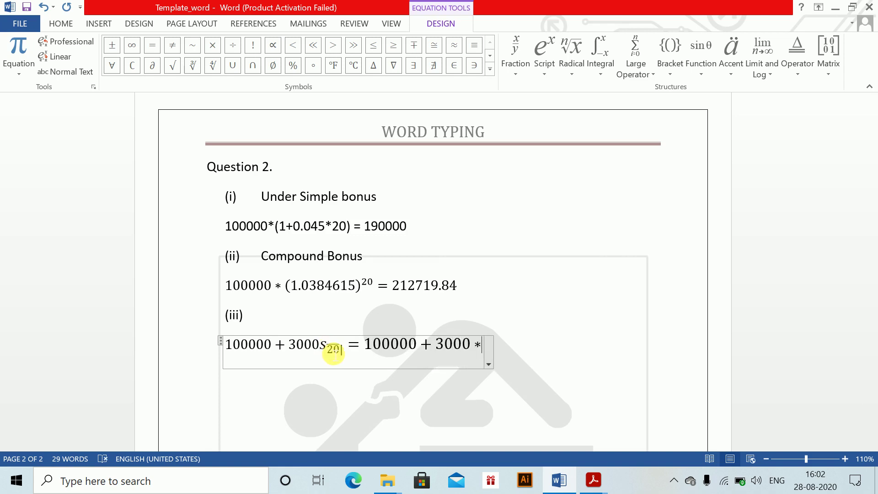
{"action": "type", "text": "36.7856="}
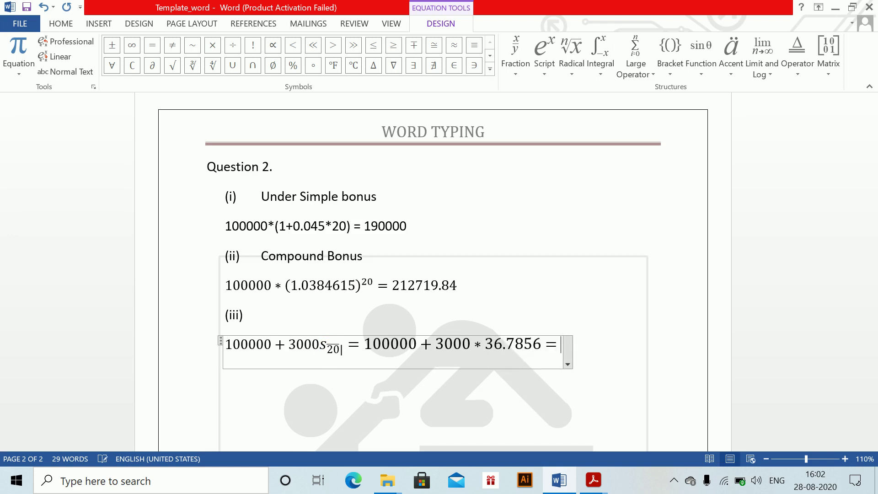
{"action": "type", "text": "210"}
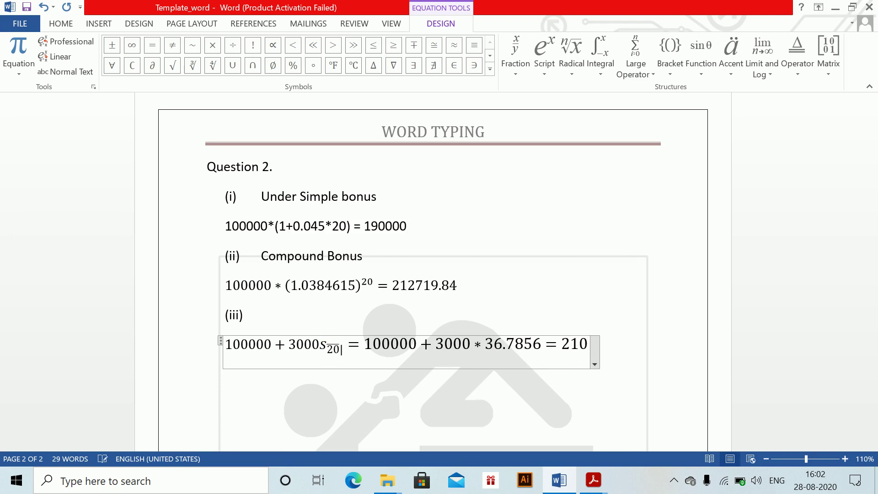
{"action": "key", "text": "BackSpace"}
{"action": "type", "text": "0356.8"}
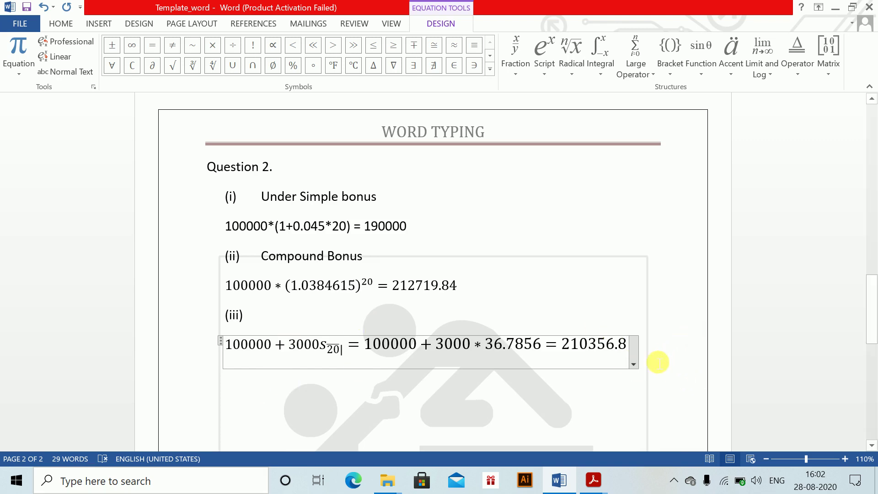
- Add the heading text Super compound beside the (iii) label
{"action": "left_click", "coordinate": [290, 323]}
{"action": "key", "text": "Tab"}
{"action": "type", "text": "Super compound"}
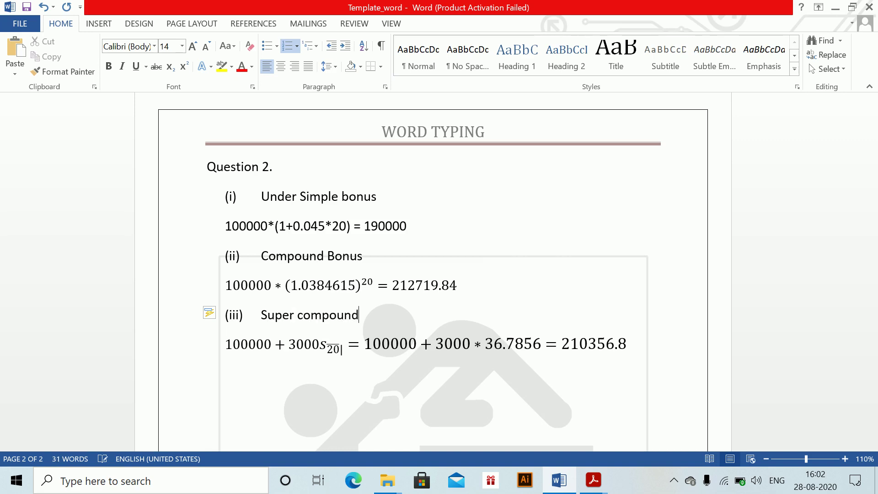
{"action": "key", "text": "Down"}
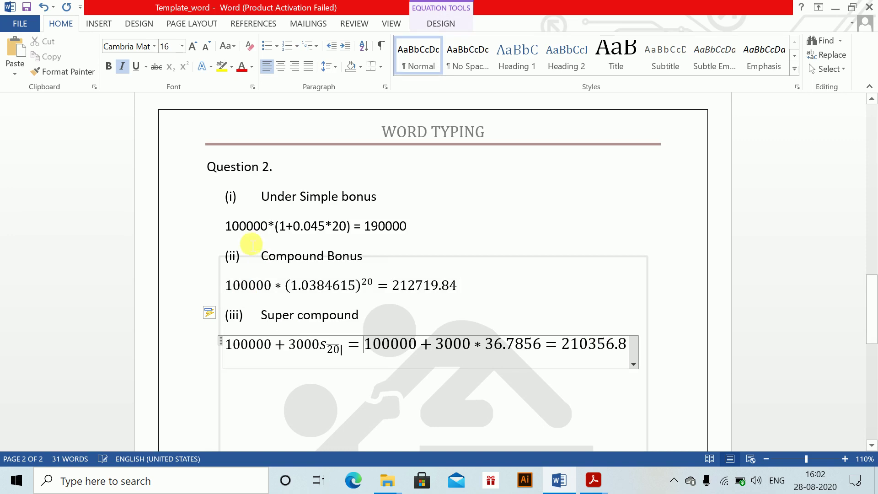
- Remove the numbering and indent from the Compound Bonus and Super compound headings so both start at the margin
{"action": "left_click", "coordinate": [251, 256]}
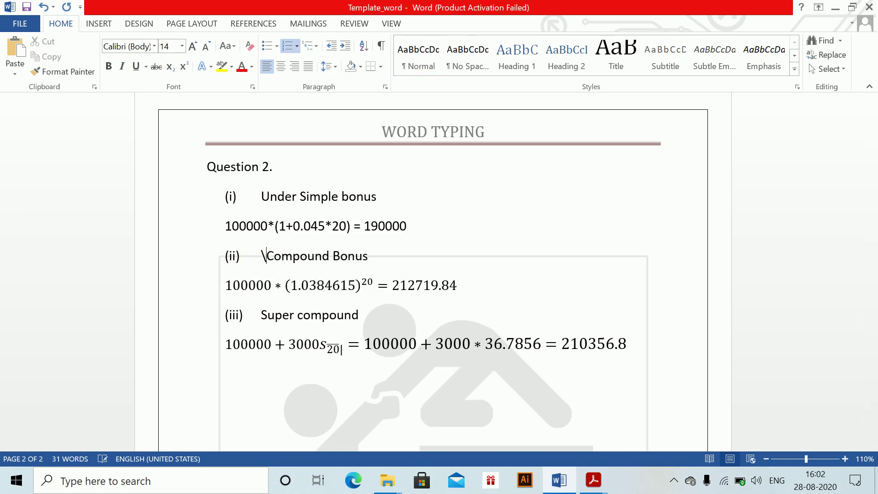
{"action": "key", "text": "BackSpace"}
{"action": "key", "text": "BackSpace"}
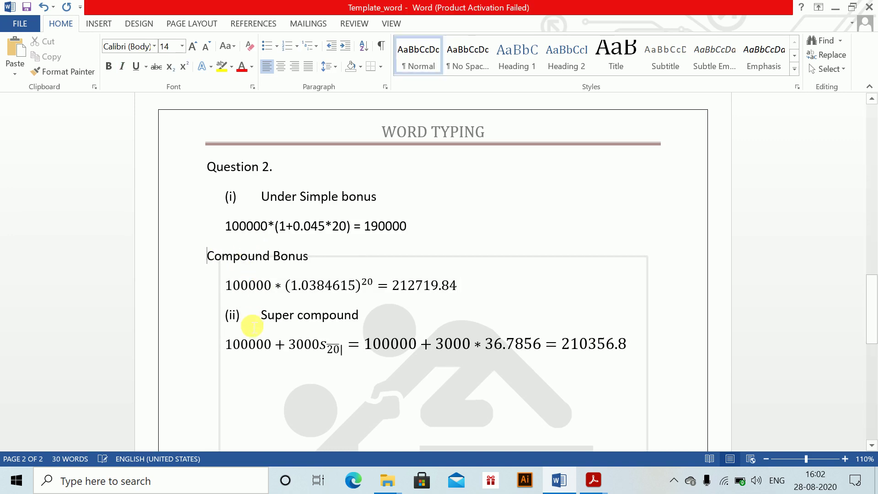
{"action": "left_click", "coordinate": [252, 318]}
{"action": "key", "text": "BackSpace"}
{"action": "key", "text": "BackSpace"}
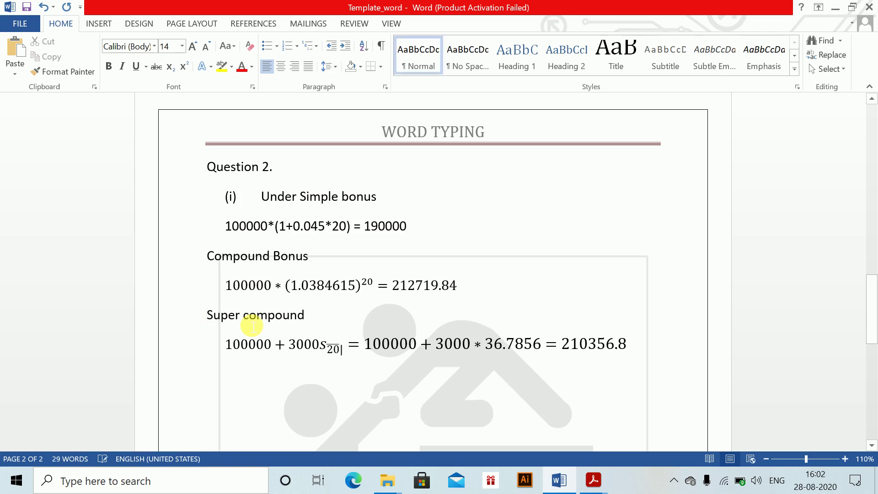
- Add a line labelled (ii) below the super compound calculation, followed by a new unnumbered line
{"action": "left_click", "coordinate": [696, 350]}
{"action": "key", "text": "Return"}
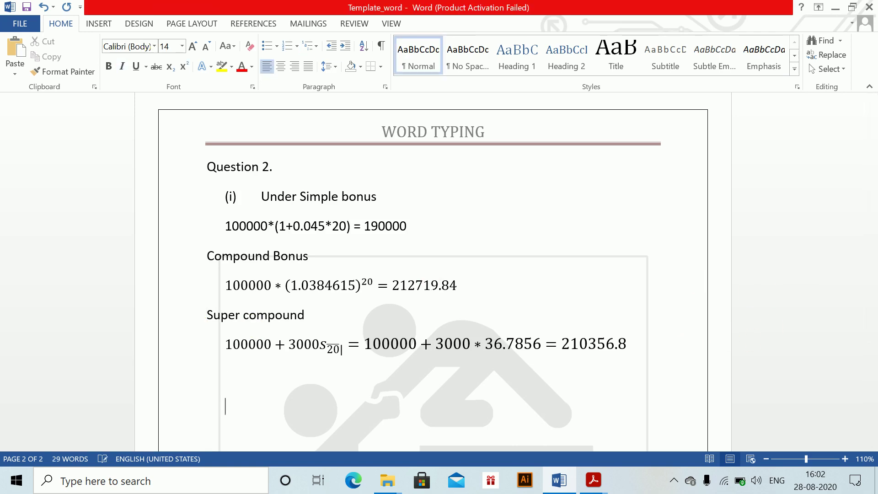
{"action": "type", "text": "(ii)"}
{"action": "key", "text": "BackSpace"}
{"action": "key", "text": "BackSpace"}
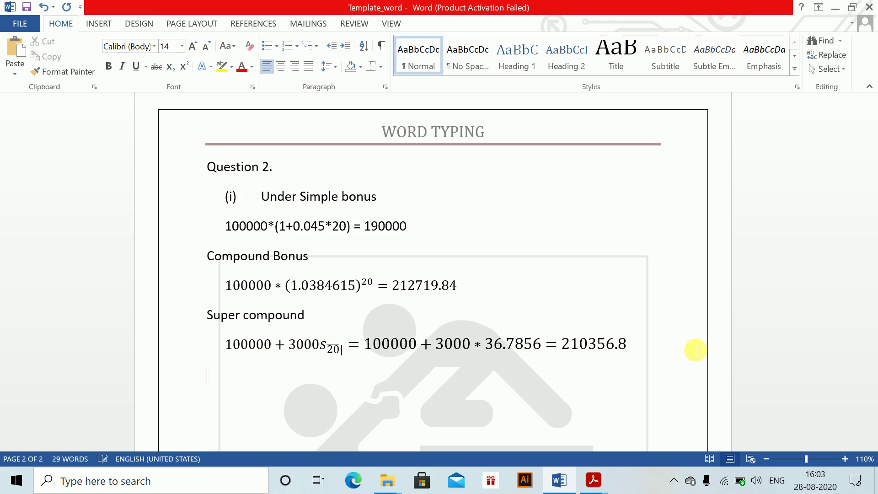
{"action": "key", "text": "ctrl+z"}
{"action": "key", "text": "Return"}
- Write the line EPV of benefit under structure(2) beneath the new (ii) label, then start another line
{"action": "type", "text": "EP"}
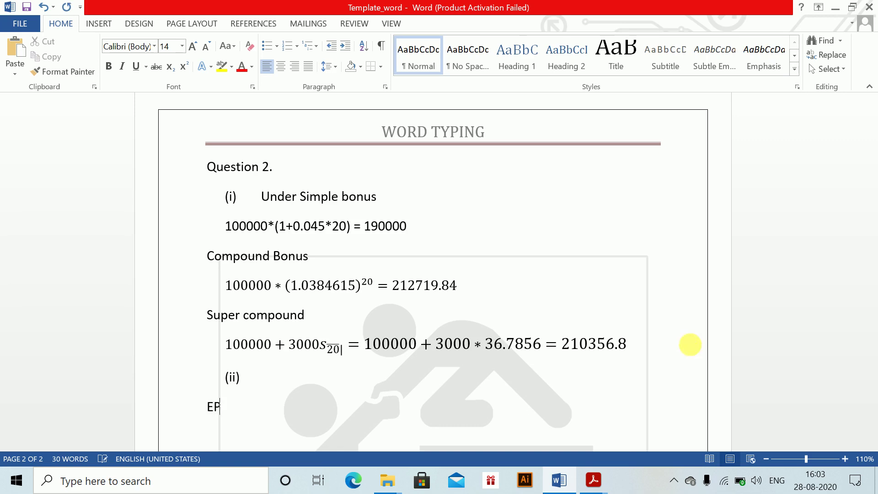
{"action": "type", "text": "V of bebefits"}
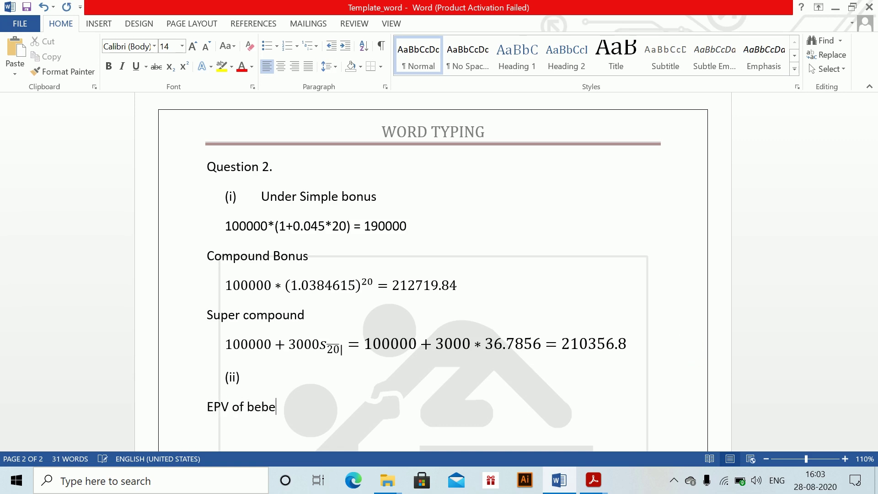
{"action": "key", "text": "BackSpace"}
{"action": "key", "text": "BackSpace"}
{"action": "key", "text": "BackSpace"}
{"action": "key", "text": "BackSpace"}
{"action": "key", "text": "BackSpace"}
{"action": "key", "text": "BackSpace"}
{"action": "key", "text": "BackSpace"}
{"action": "type", "text": "e"}
{"action": "key", "text": "BackSpace"}
{"action": "type", "text": "ne"}
{"action": "type", "text": "fit under sy"}
{"action": "type", "text": "a"}
{"action": "key", "text": "BackSpace"}
{"action": "key", "text": "BackSpace"}
{"action": "type", "text": "tructure(@"}
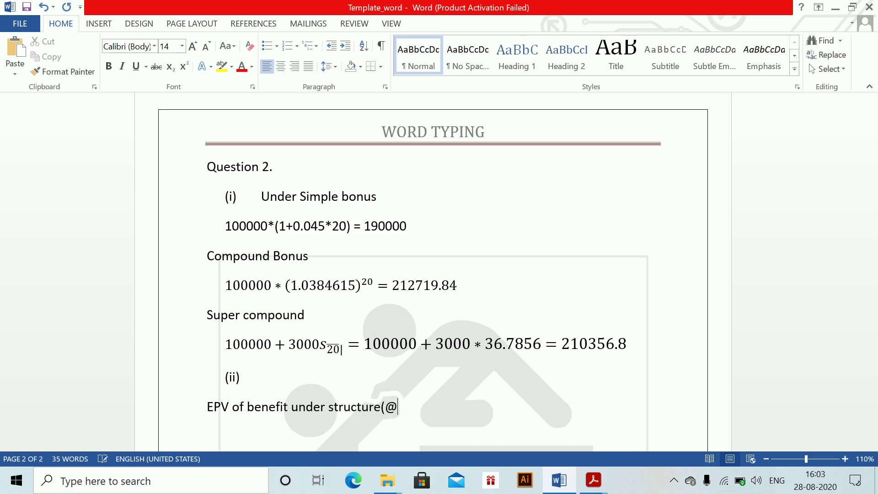
{"action": "key", "text": "BackSpace"}
{"action": "type", "text": "2)"}
{"action": "key", "text": "Return"}
- Begin the new line with EPV = and insert an equation containing the fraction 100000 over 1.0384615
{"action": "type", "text": "EP"}
{"action": "type", "text": "="}
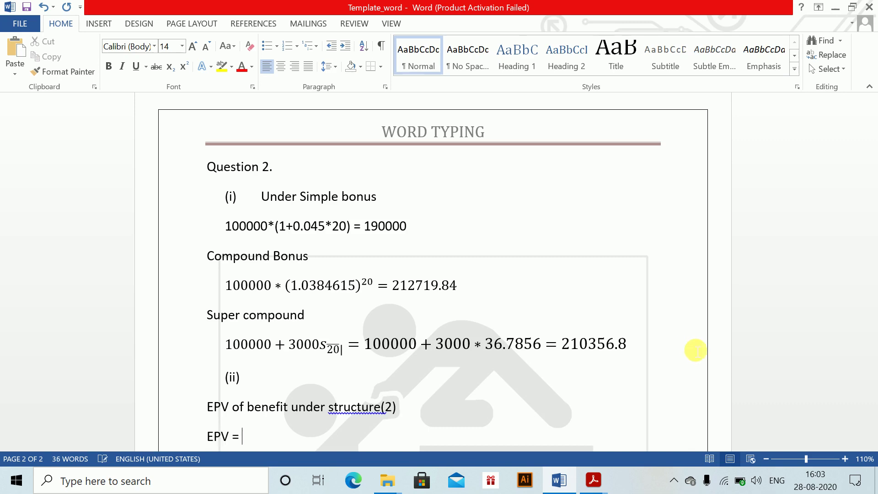
{"action": "key", "text": "alt+equal"}
{"action": "type", "text": "100000"}
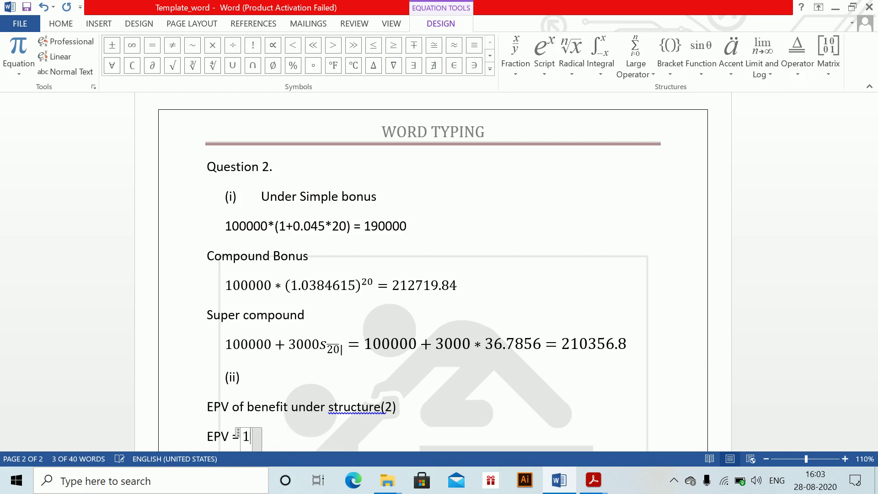
{"action": "type", "text": "/"}
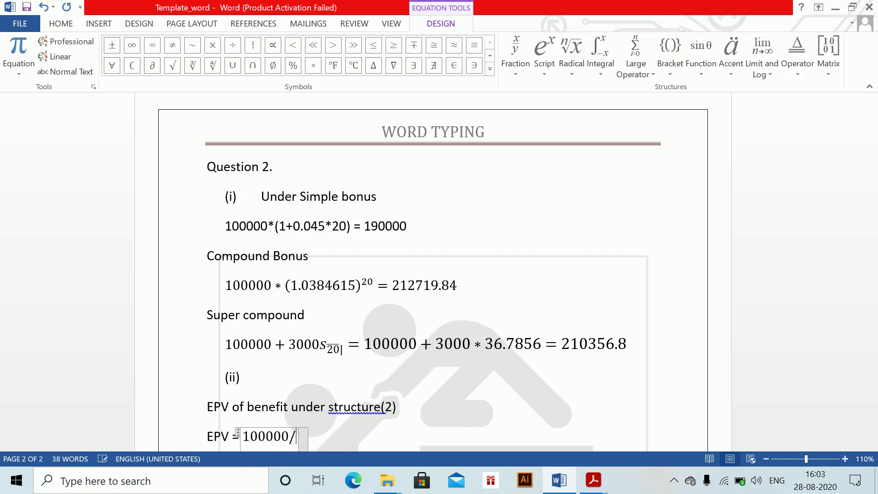
{"action": "type", "text": "1.03"}
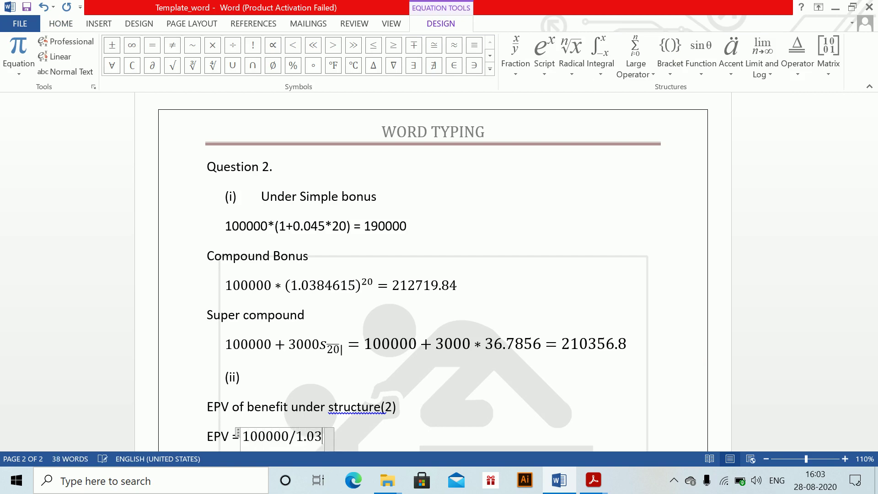
{"action": "type", "text": "84615"}
{"action": "key", "text": "space"}
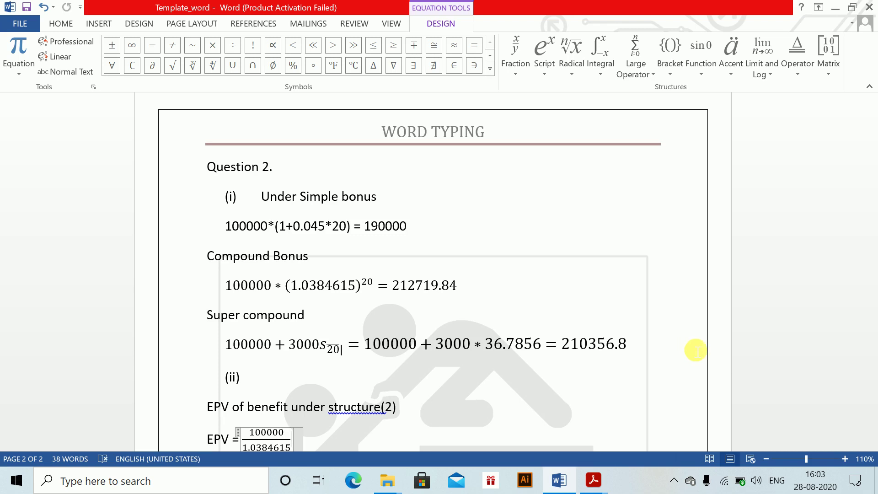
- Paste the assurance symbol A with superscript 1 after the fraction and change its subscript to [40]: with an angled 20
{"action": "key", "text": "ctrl+v"}
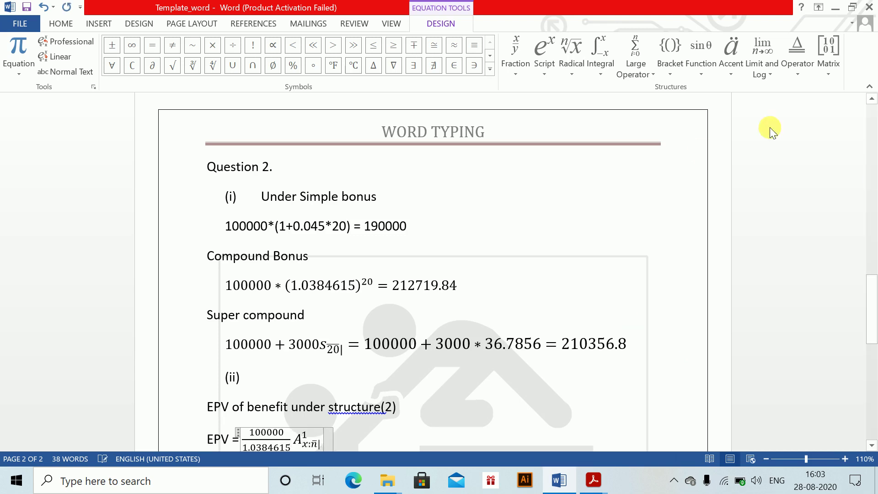
{"action": "left_click_drag", "start_coordinate": [872, 315], "coordinate": [873, 348]}
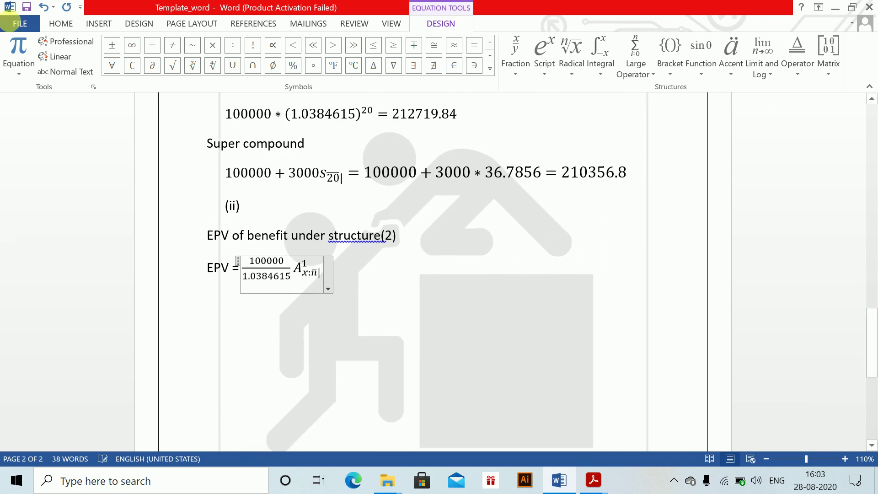
{"action": "left_click_drag", "start_coordinate": [302, 274], "coordinate": [329, 269]}
{"action": "type", "text": "40"}
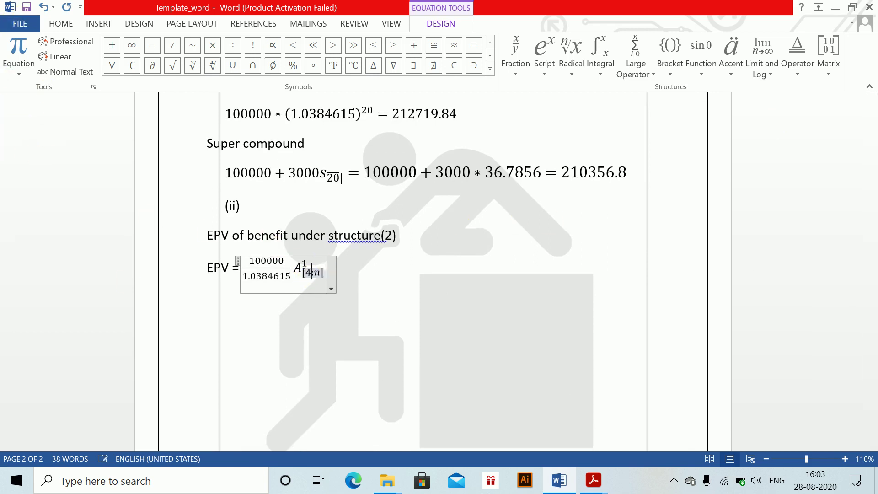
{"action": "type", "text": "]:"}
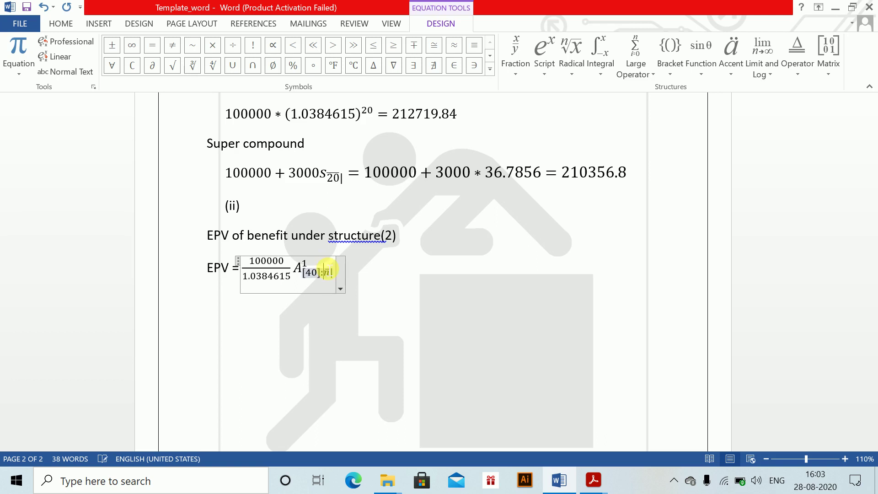
{"action": "type", "text": "20"}
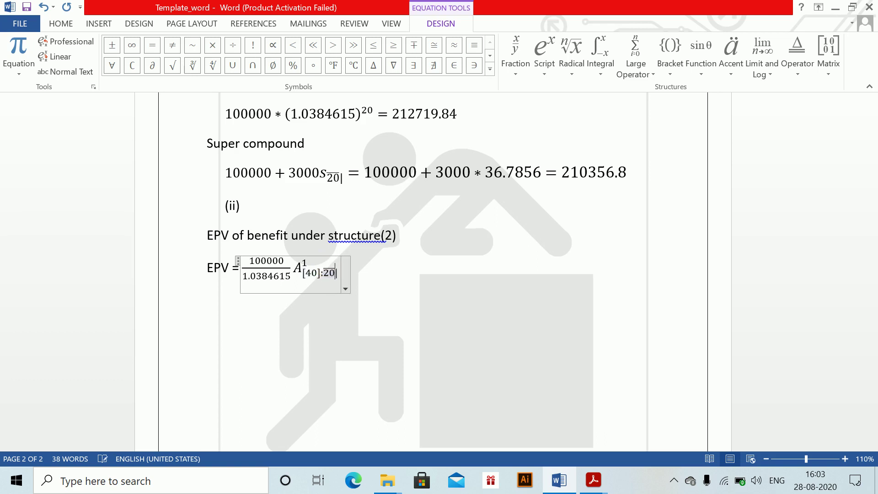
{"action": "key", "text": "Left"}
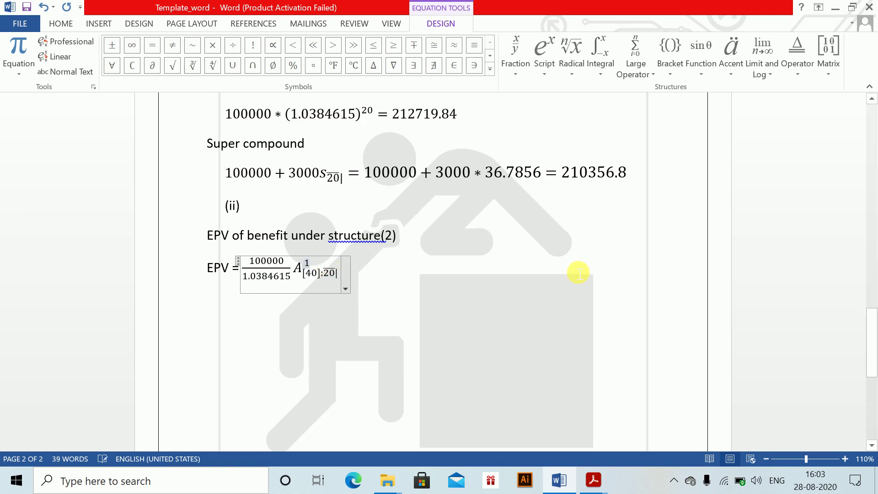
- Continue the EPV line with an equals sign and a new equation reading 100000 over 1.0384615 * (0.0
{"action": "key", "text": "Down"}
{"action": "type", "text": "="}
{"action": "key", "text": "alt+equal"}
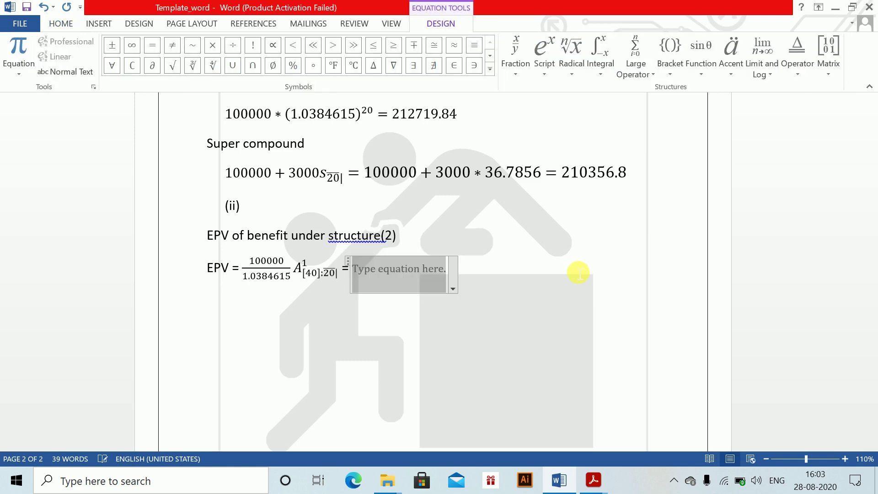
{"action": "type", "text": "100000/1"}
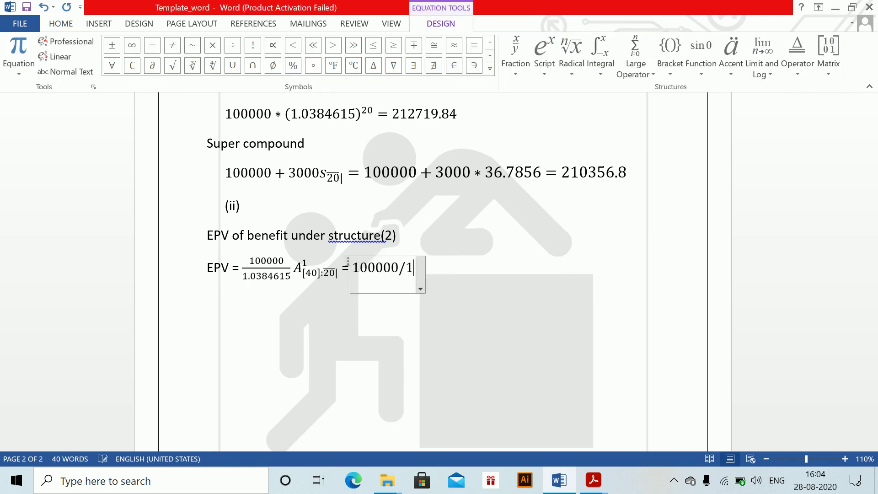
{"action": "type", "text": ".0384615"}
{"action": "key", "text": "Right"}
{"action": "key", "text": "Left"}
{"action": "type", "text": "*"}
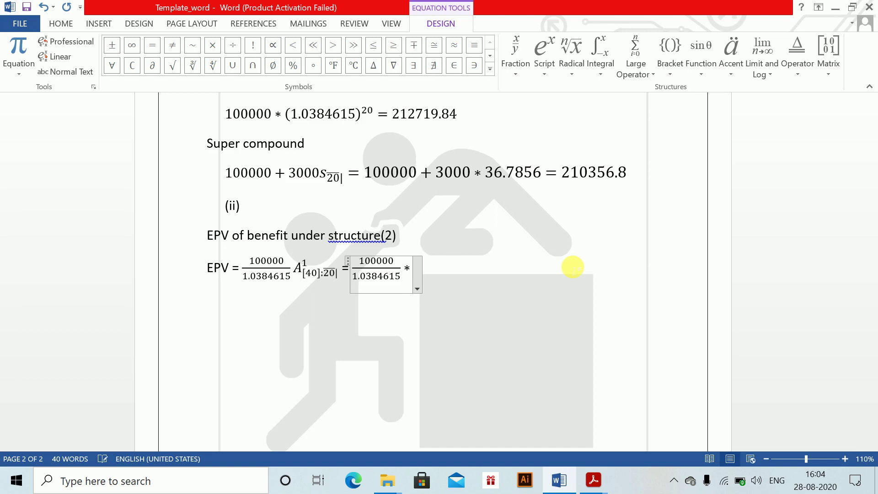
{"action": "type", "text": "(0.0"}
{"action": "left_click", "coordinate": [568, 267]}
{"action": "type", "text": "469"}
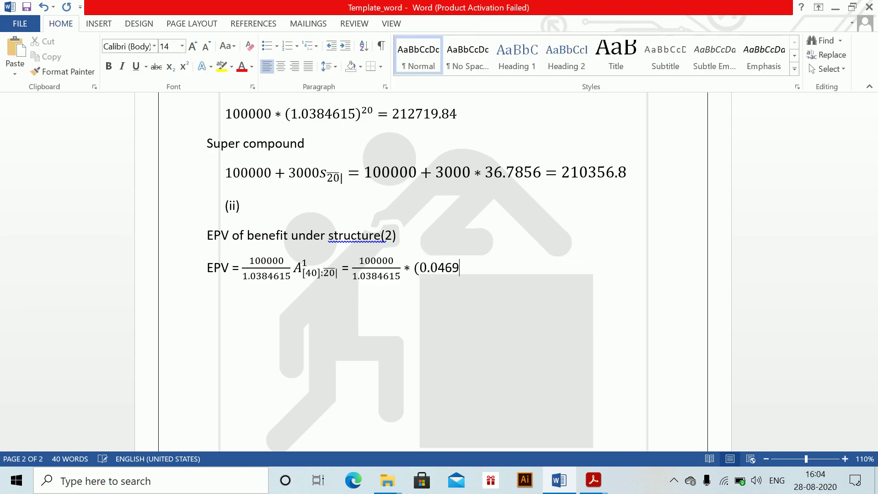
{"action": "type", "text": "82 -"}
{"action": "key", "text": "Left"}
{"action": "key", "text": "Left"}
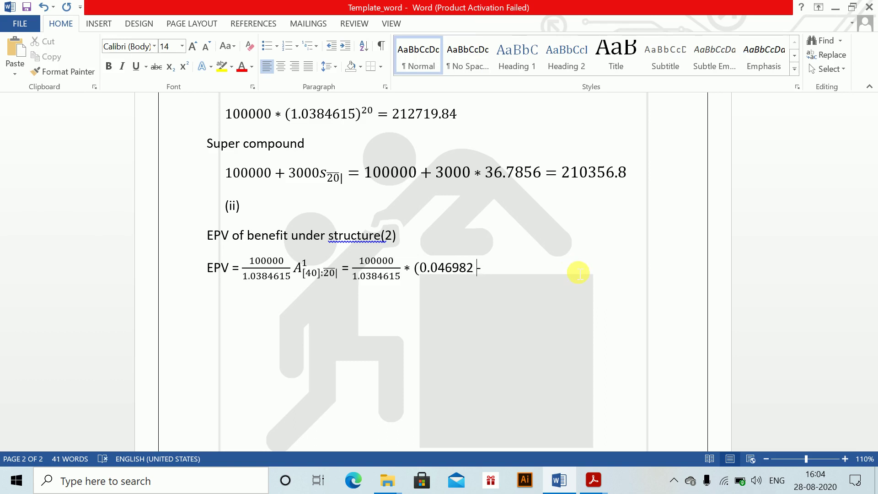
{"action": "key", "text": "BackSpace"}
{"action": "key", "text": "BackSpace"}
{"action": "key", "text": "BackSpace"}
{"action": "key", "text": "BackSpace"}
{"action": "key", "text": "BackSpace"}
{"action": "key", "text": "BackSpace"}
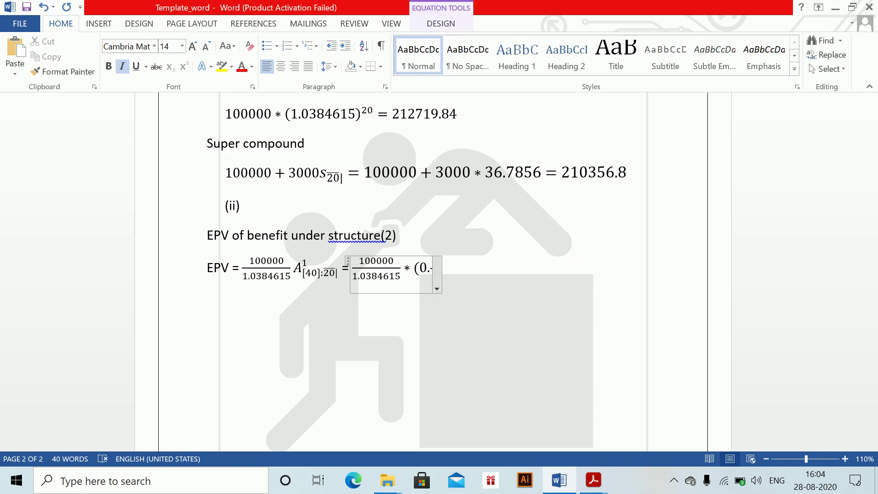
- Complete the bracketed factor in the EPV equation as (0.46982 − 689.23/1677.42), with the last term as a stacked fraction
{"action": "type", "text": "46982"}
{"action": "left_click", "coordinate": [579, 273]}
{"action": "key", "text": "Left"}
{"action": "type", "text": "-"}
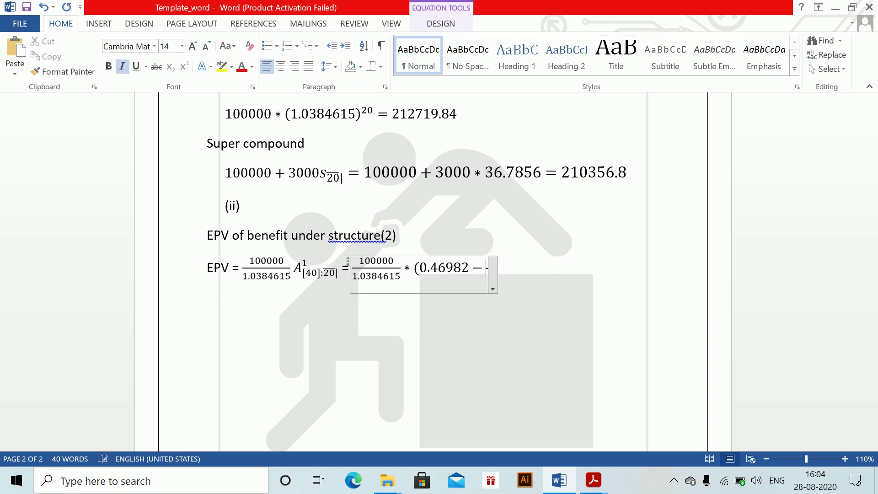
{"action": "type", "text": "689.23"}
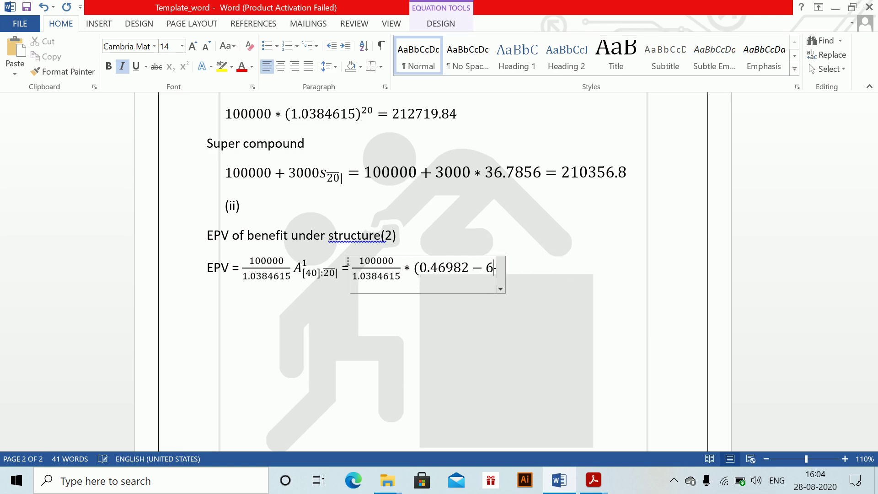
{"action": "type", "text": "/"}
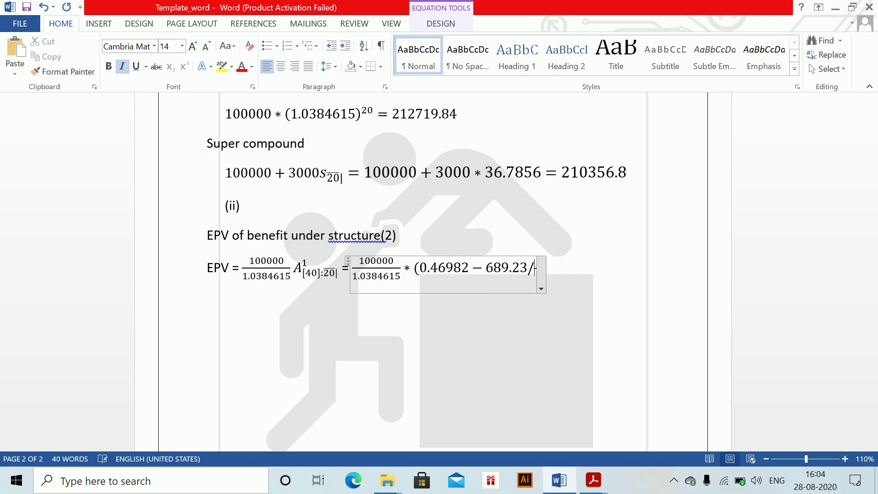
{"action": "type", "text": "16"}
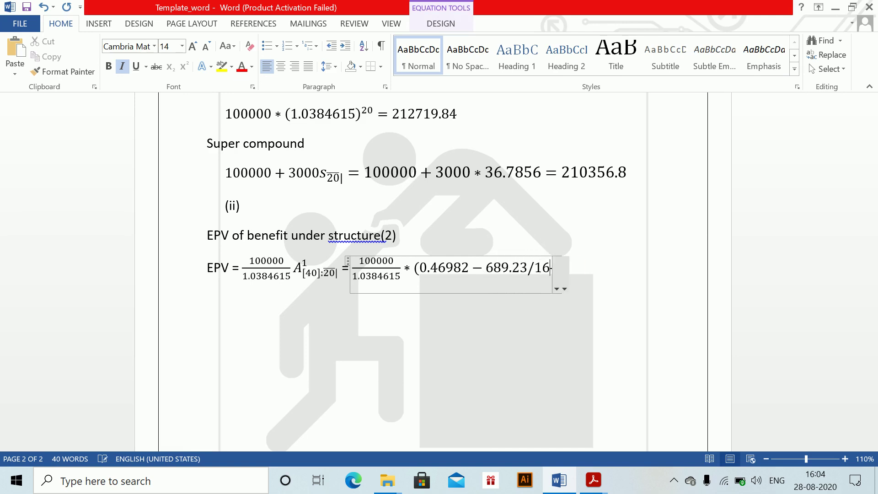
{"action": "type", "text": "77.42)"}
{"action": "left_click", "coordinate": [579, 274]}
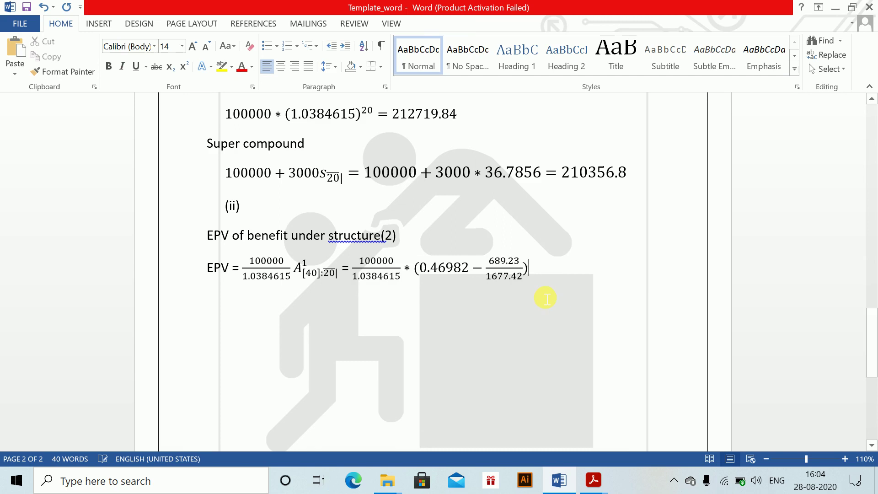
- Finish the EPV line after the bracketed factor with the result = 5675.03
{"action": "type", "text": "="}
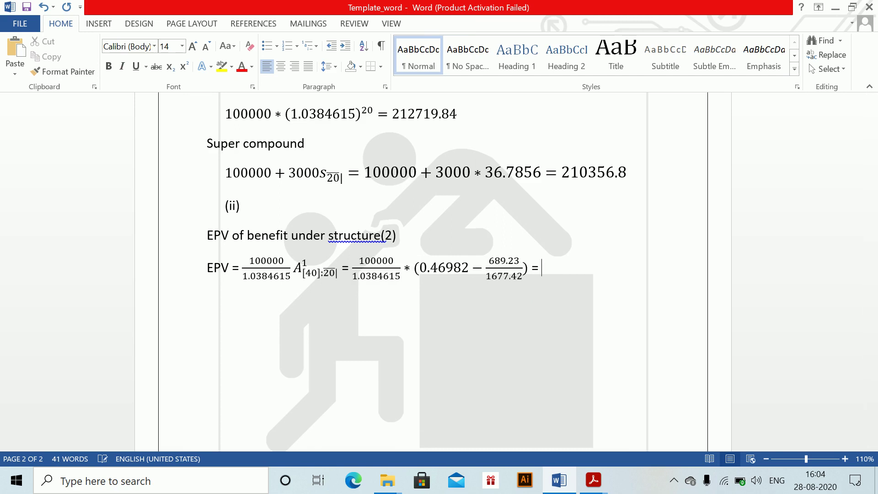
{"action": "type", "text": " 56"}
{"action": "key", "text": "BackSpace"}
{"action": "type", "text": "5675.05"}
{"action": "key", "text": "BackSpace"}
{"action": "type", "text": "3"}
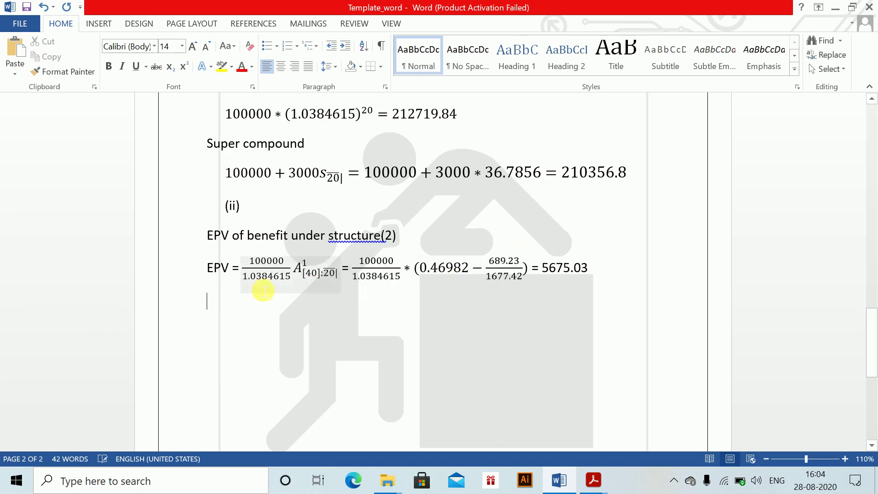
- Extend the line's label to EPV of death benefit and begin the line beneath it with EP
{"action": "type", "text": "of dea"}
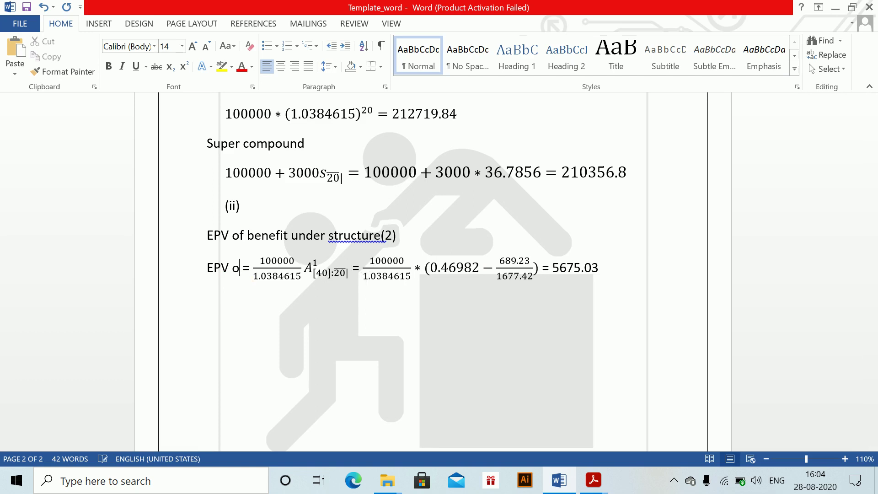
{"action": "type", "text": "th benefit"}
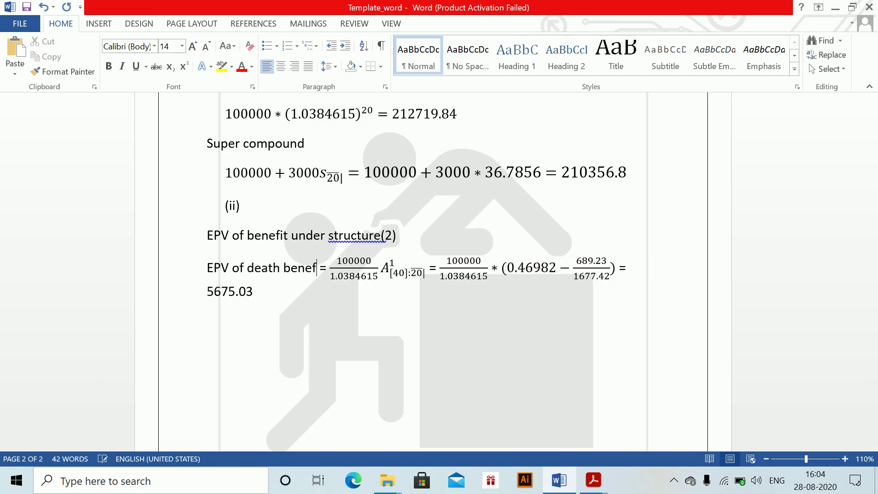
{"action": "key", "text": "Down"}
{"action": "type", "text": "EPC"}
{"action": "key", "text": "BackSpace"}
{"action": "key", "text": "BackSpace"}
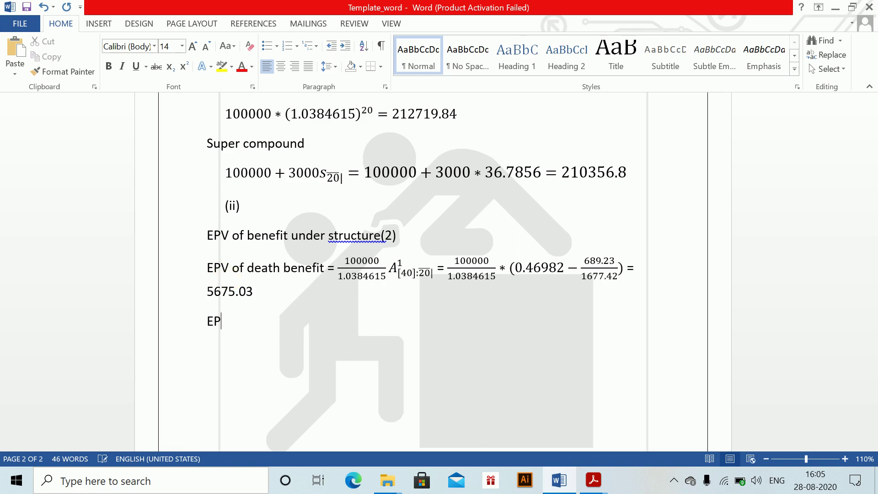
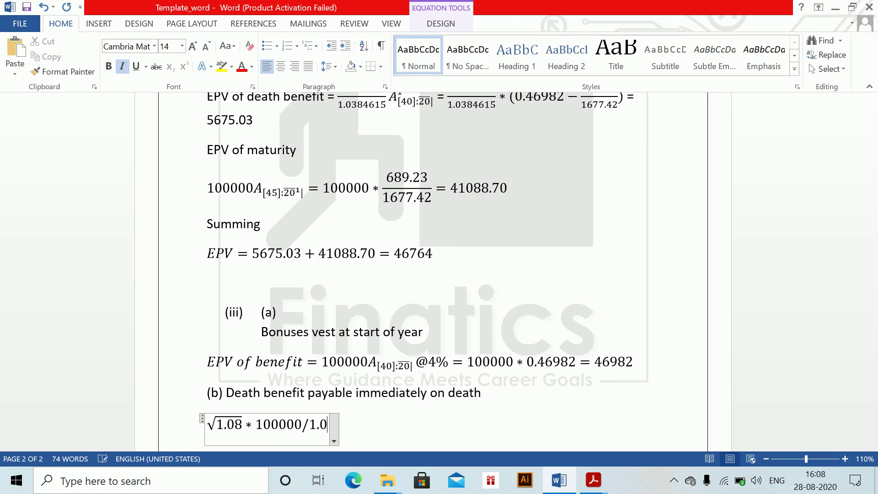
- Complete the fraction after √1.08 in part (b) as 100000 over 1.038461, followed by a multiplication sign
{"action": "type", "text": "5"}
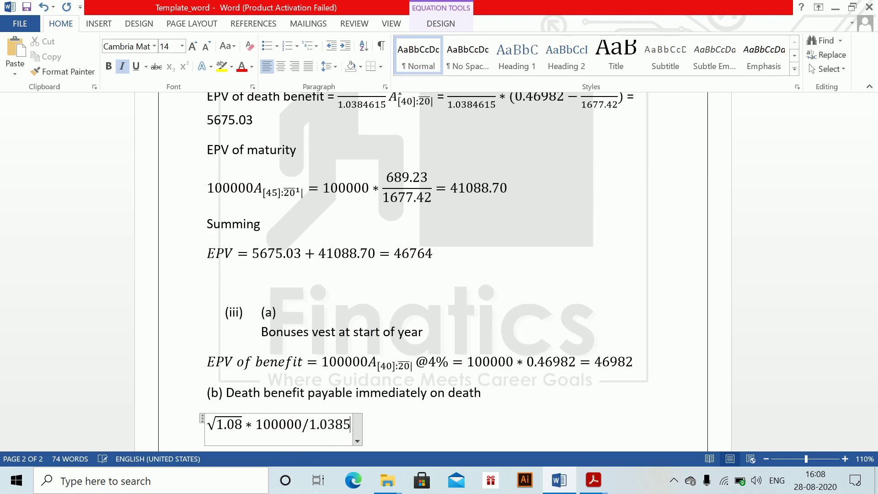
{"action": "key", "text": "BackSpace"}
{"action": "type", "text": "461 "}
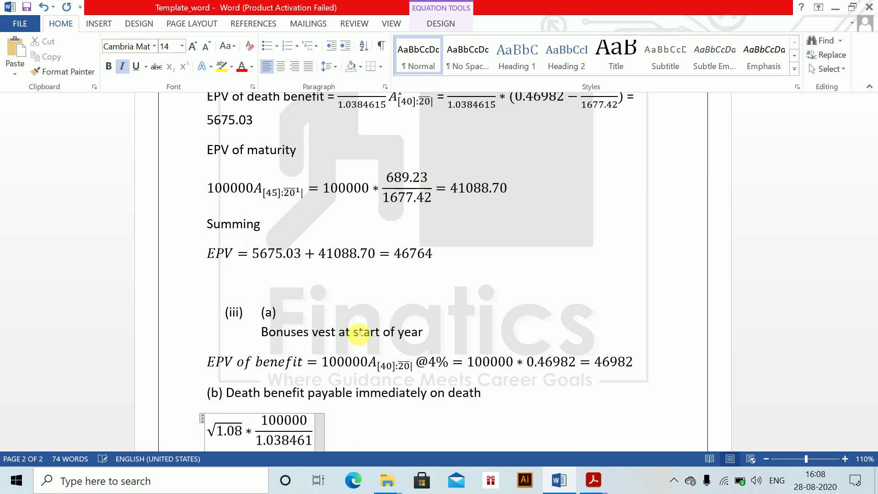
{"action": "type", "text": "*"}
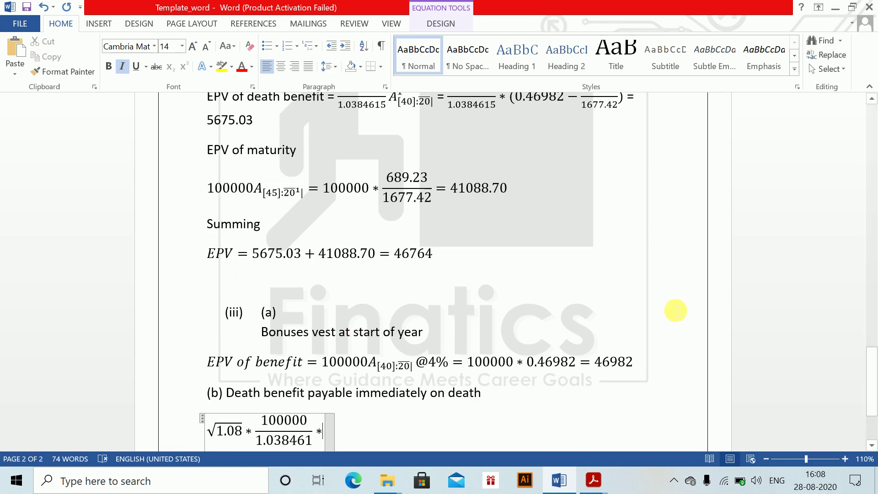
- Copy the assurance symbol A with superscript 1 from the death benefit line to the end of the part (b) equation and add an equals sign
{"action": "scroll", "coordinate": [421, 130], "scroll_direction": "up", "scroll_amount": 3}
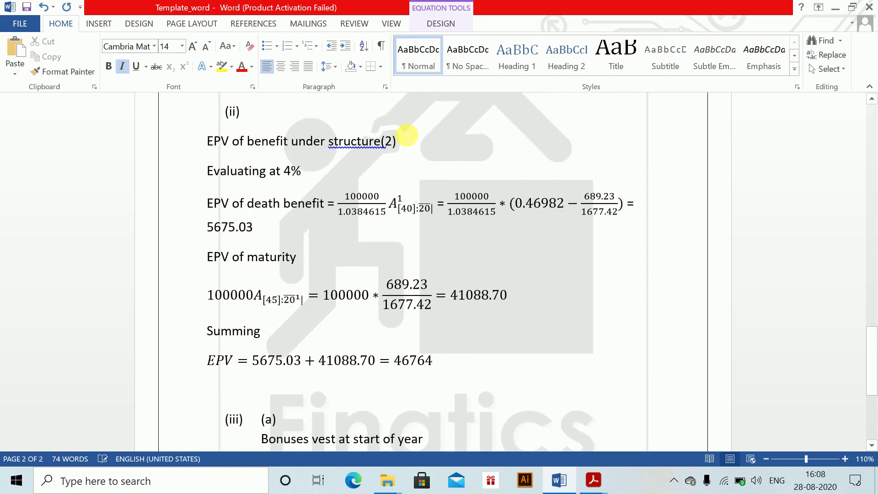
{"action": "scroll", "coordinate": [405, 133], "scroll_direction": "down", "scroll_amount": 2}
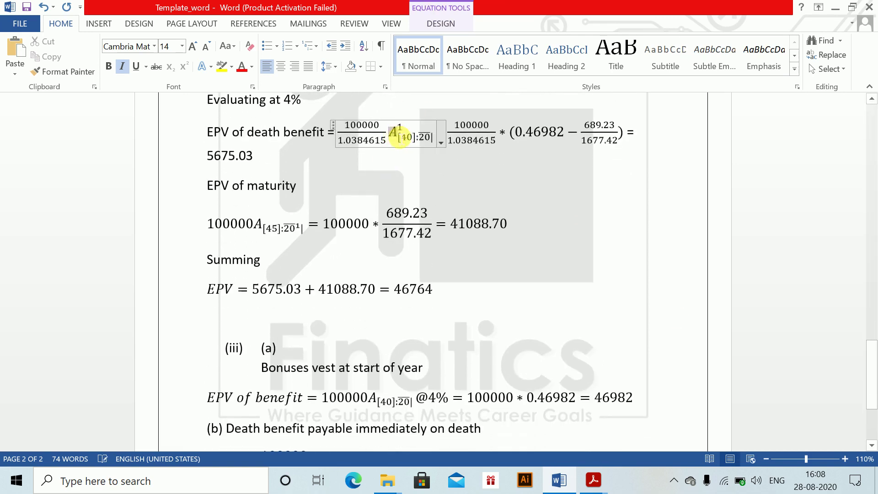
{"action": "left_click_drag", "start_coordinate": [390, 134], "coordinate": [413, 140]}
{"action": "scroll", "coordinate": [414, 142], "scroll_direction": "down", "scroll_amount": 1}
{"action": "scroll", "coordinate": [414, 142], "scroll_direction": "down", "scroll_amount": 3}
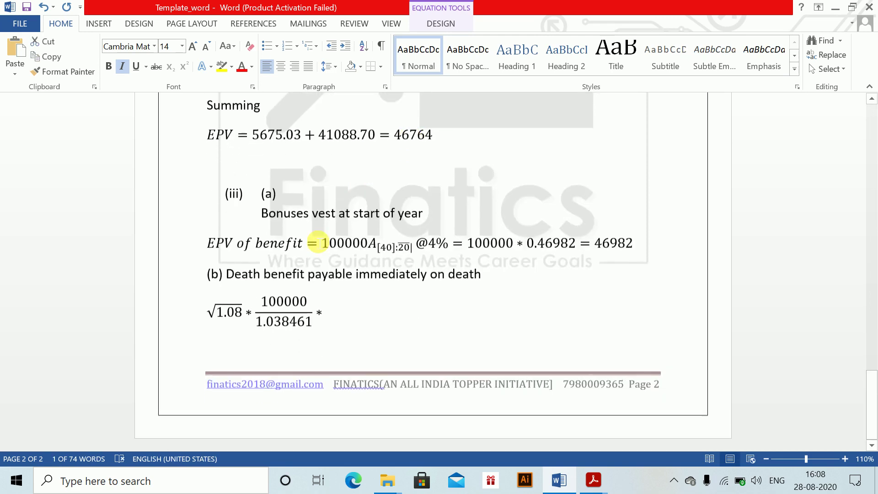
{"action": "left_click", "coordinate": [328, 311]}
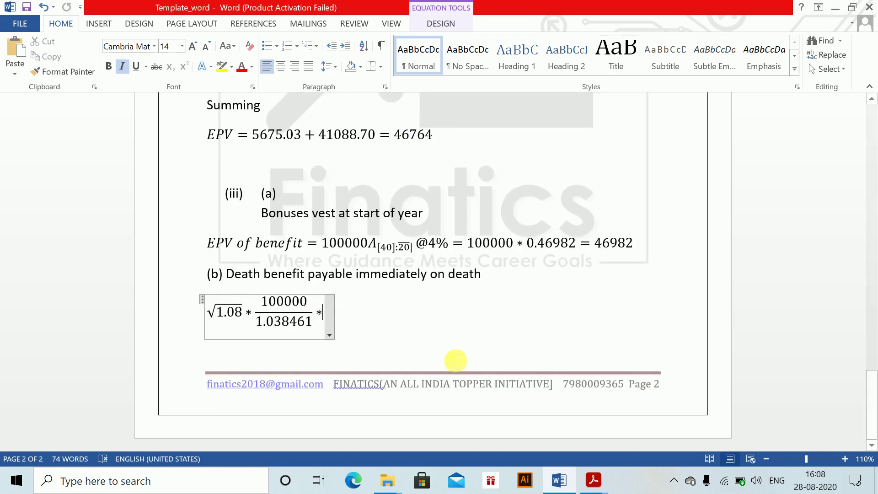
{"action": "type", "text": "A1[40]:20"}
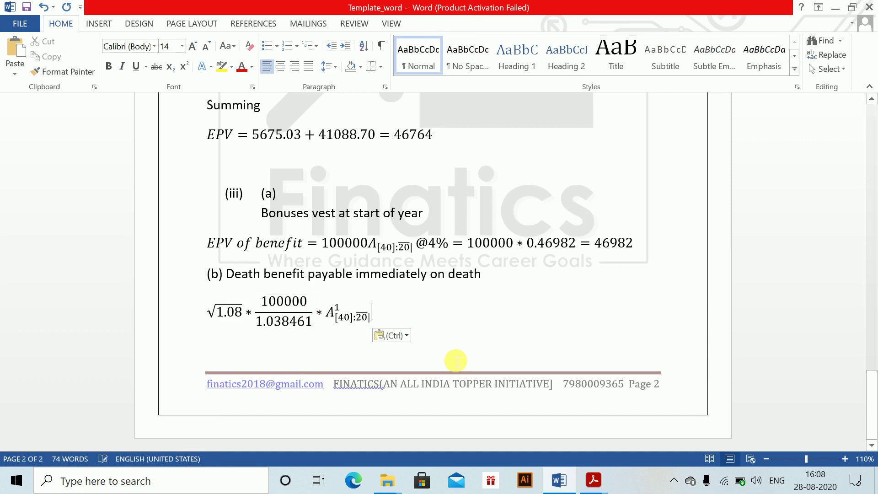
{"action": "type", "text": "="}
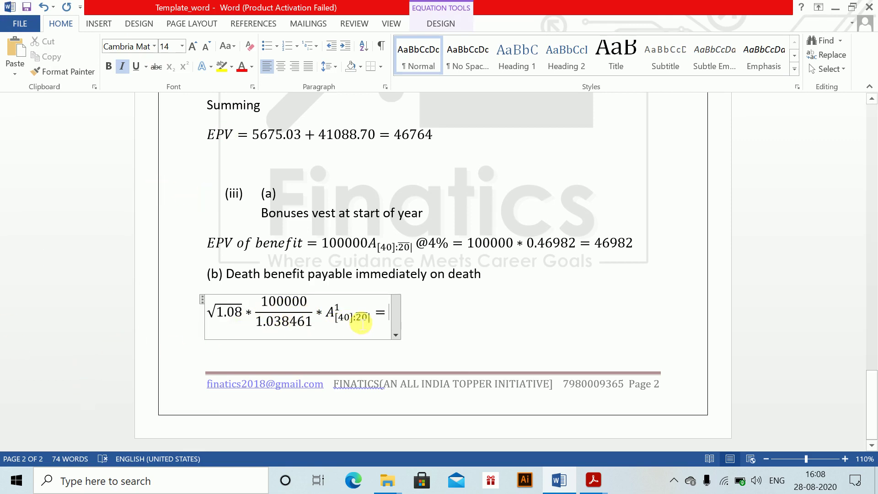
- Copy the value 5675.03 from the death benefit line in (ii) to after the equals sign in part (b)
{"action": "left_click_drag", "start_coordinate": [874, 364], "coordinate": [874, 339]}
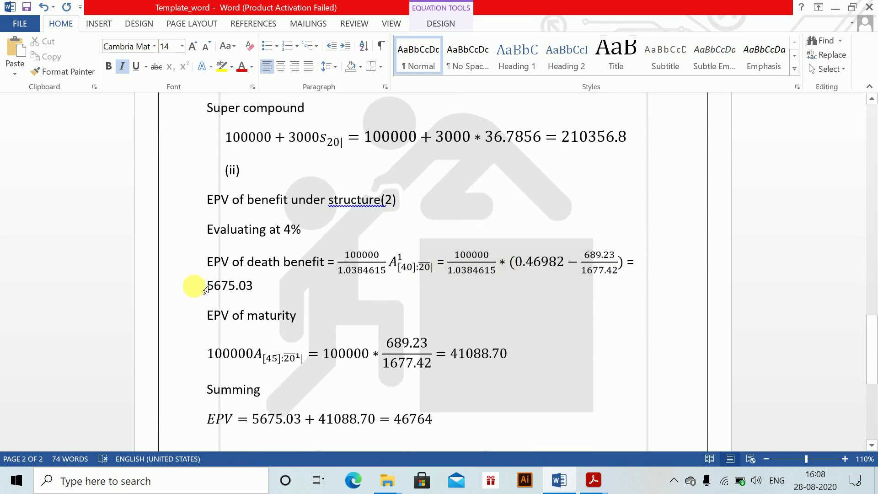
{"action": "left_click_drag", "start_coordinate": [218, 288], "coordinate": [267, 293]}
{"action": "key", "text": "ctrl+c"}
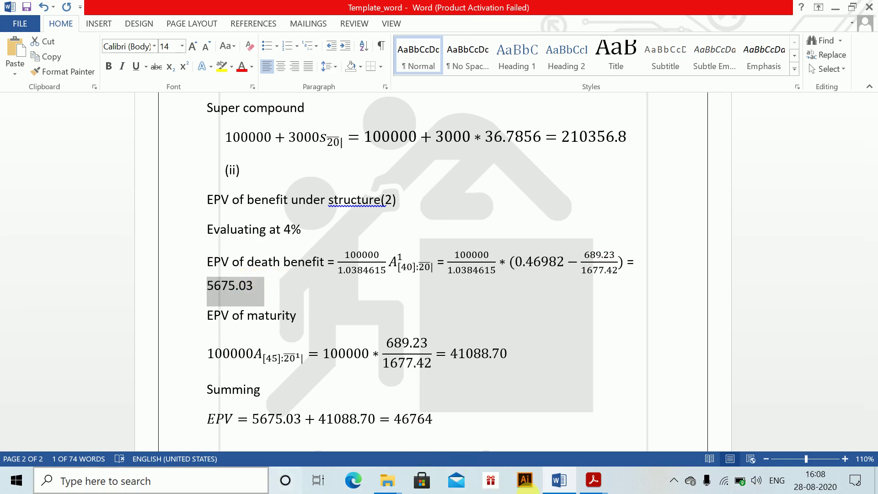
{"action": "scroll", "coordinate": [232, 256], "scroll_direction": "down", "scroll_amount": 5}
{"action": "scroll", "coordinate": [320, 265], "scroll_direction": "down", "scroll_amount": 1}
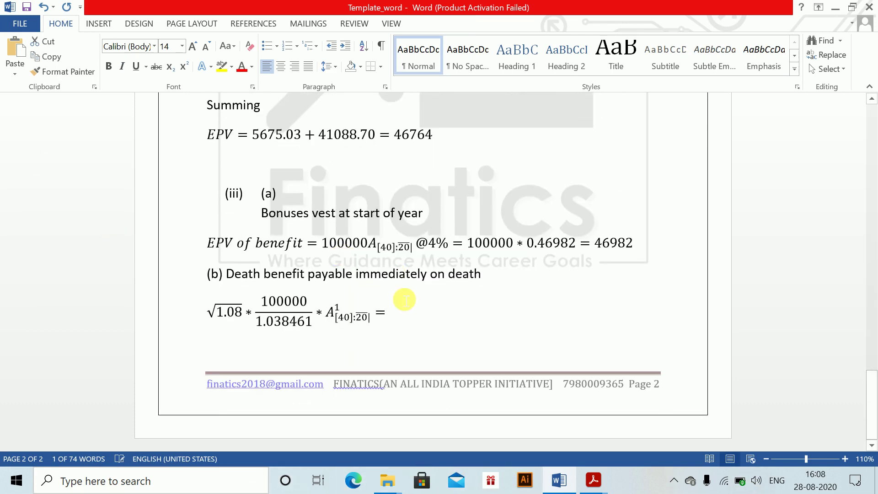
{"action": "left_click", "coordinate": [386, 316]}
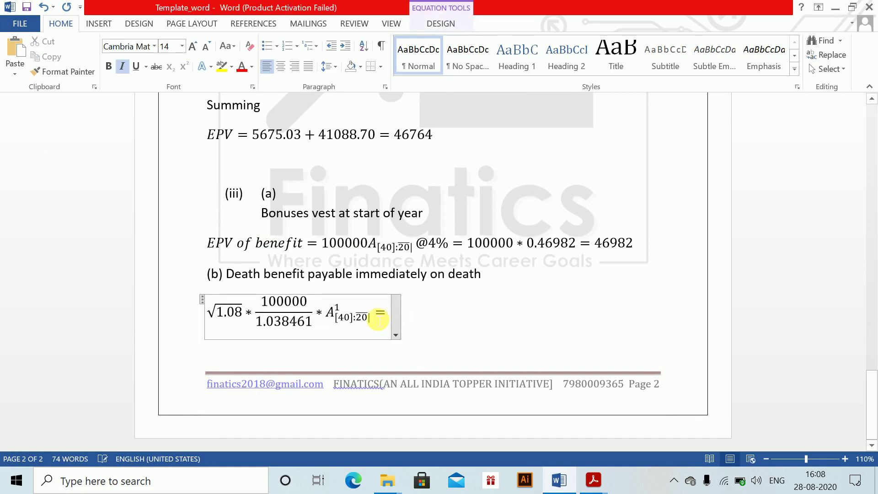
{"action": "key", "text": "ctrl+v"}
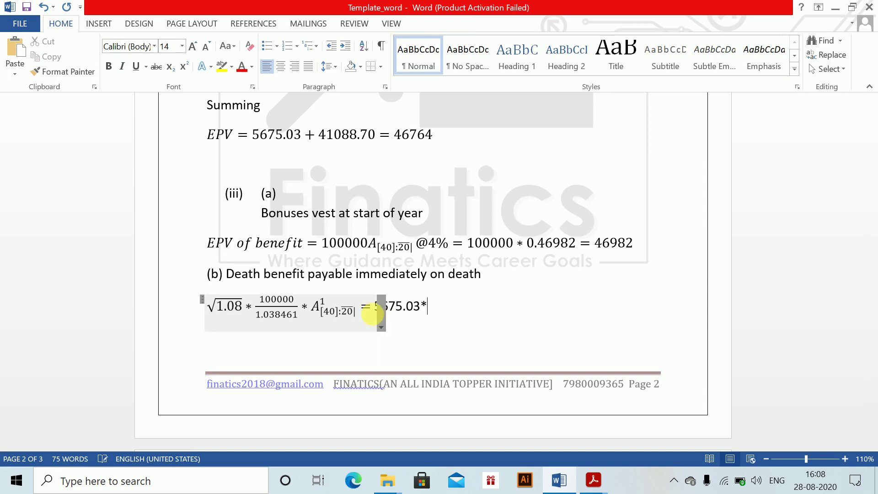
- Multiply the pasted value by an inserted √1.08 equation and finish the line with = 5897.67
{"action": "key", "text": "alt+equal"}
{"action": "type", "text": "\\"}
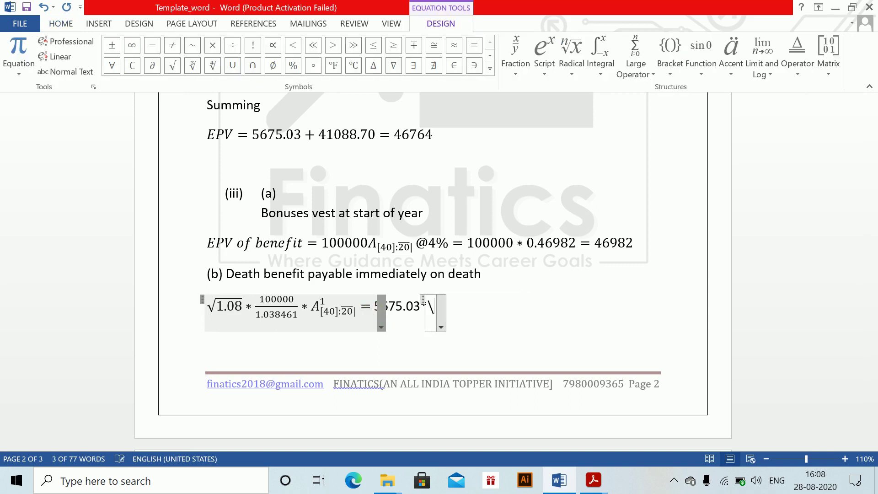
{"action": "type", "text": "sqrt 1.08"}
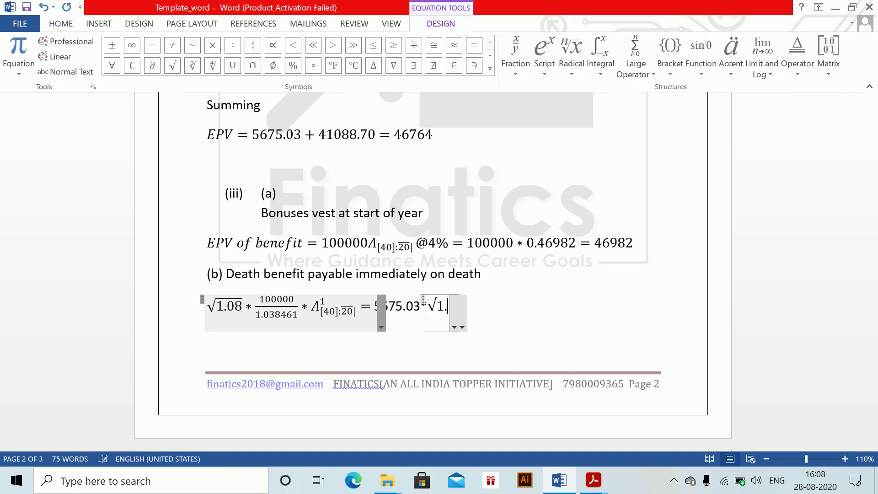
{"action": "key", "text": "Right"}
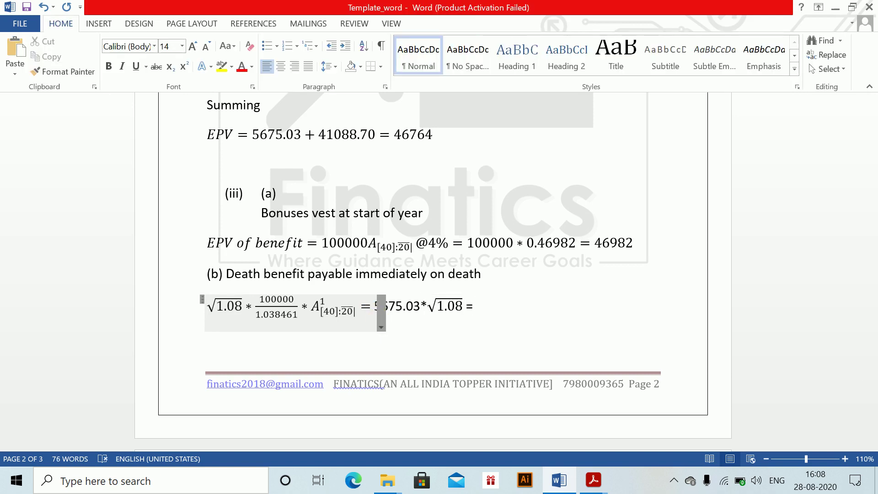
{"action": "type", "text": "= 5897."}
{"action": "type", "text": "67"}
- Write the line EPV of Maturity = 41088.70 beneath the death benefit calculation and move to the following line
{"action": "type", "text": "EPV "}
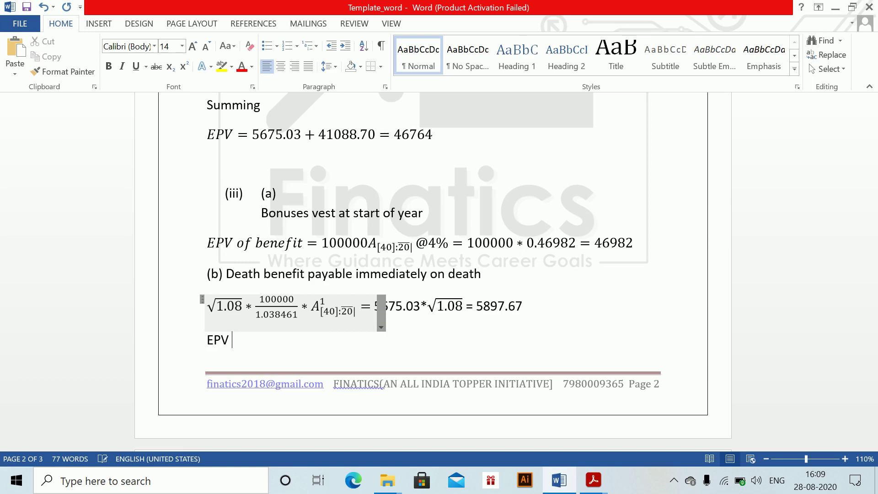
{"action": "type", "text": "of Maturity = "}
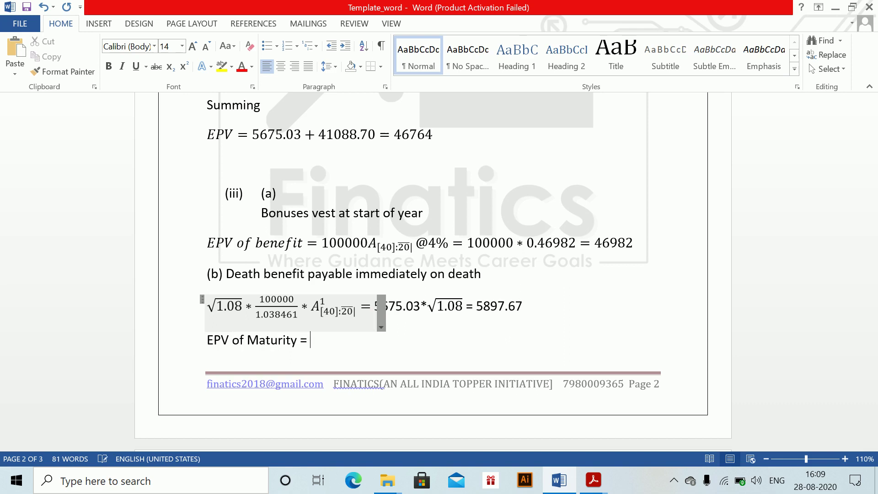
{"action": "type", "text": "41088.70"}
{"action": "key", "text": "ctrl+End"}
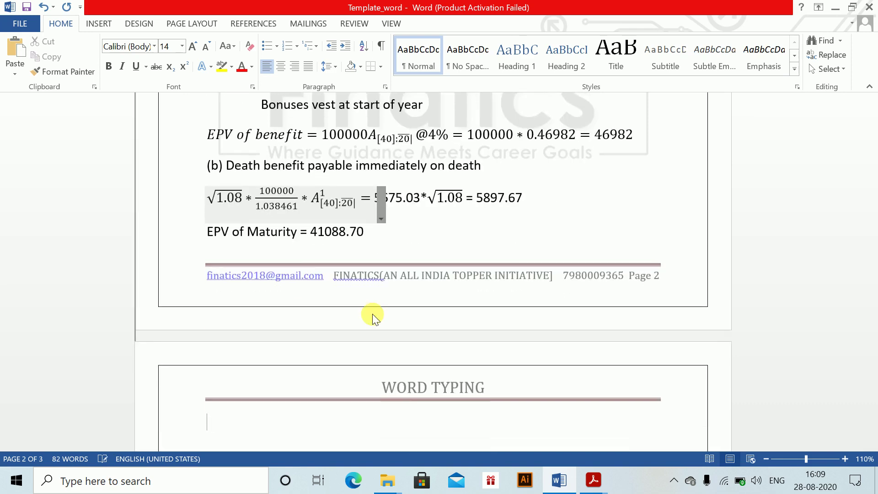
- Write the line Total EPV = 46986 at the start of the third page
{"action": "type", "text": "Total EPB"}
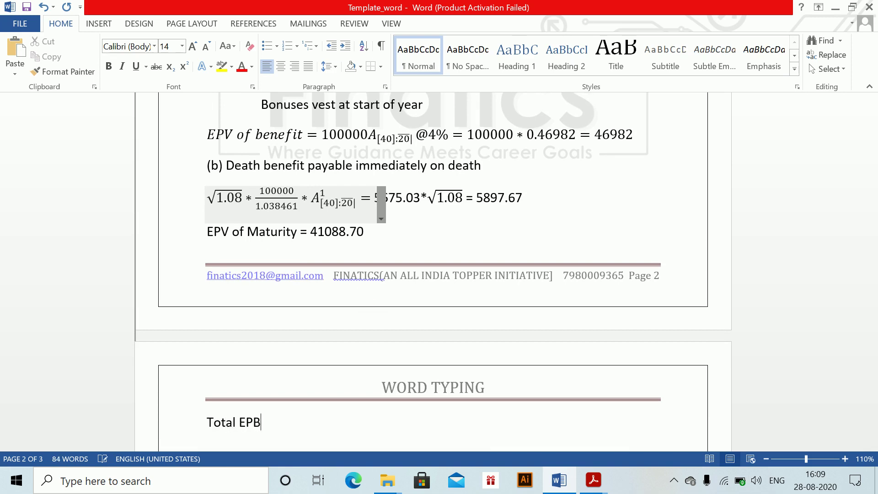
{"action": "key", "text": "BackSpace"}
{"action": "type", "text": "V "}
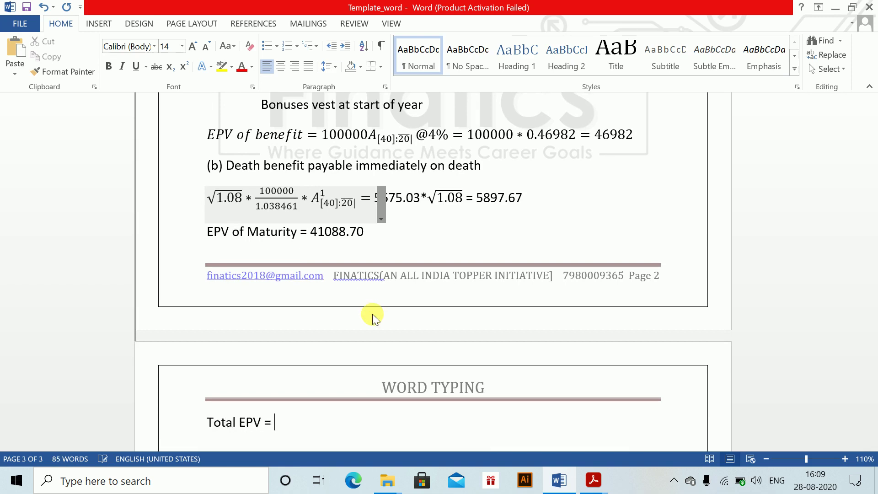
{"action": "type", "text": "= 46986"}
- Leave a blank line below the total and enter the part label (c)
{"action": "key", "text": "Return"}
{"action": "key", "text": "Return"}
{"action": "type", "text": "("}
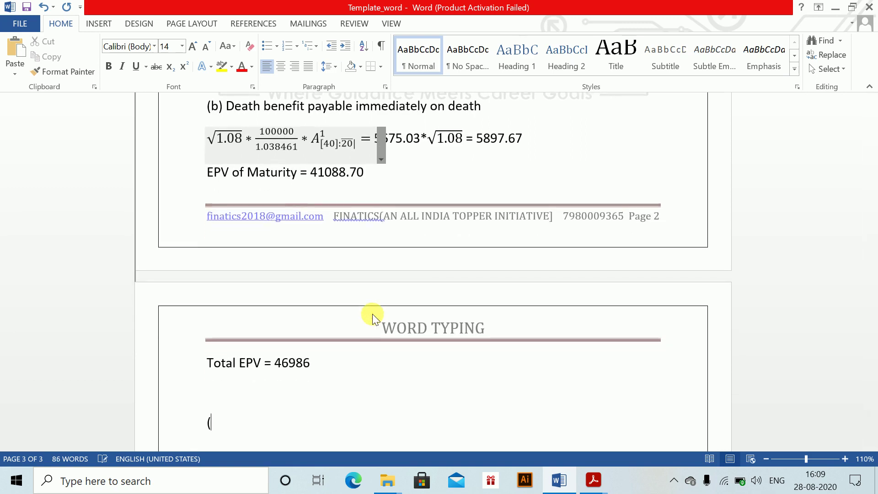
{"action": "type", "text": "c)"}
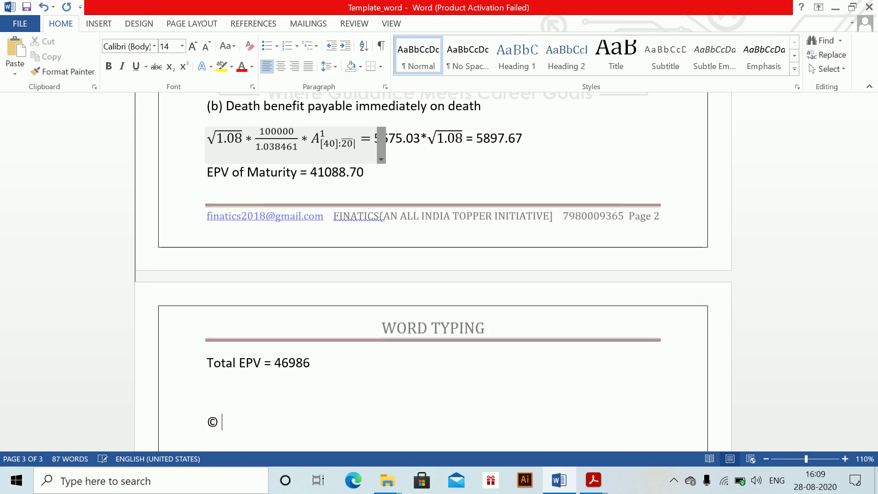
- Restore the © symbol to the part label (c), complete the heading with Bonus vest continuously, and move to the following line
{"action": "key", "text": "ctrl+z"}
{"action": "key", "text": "ctrl+z"}
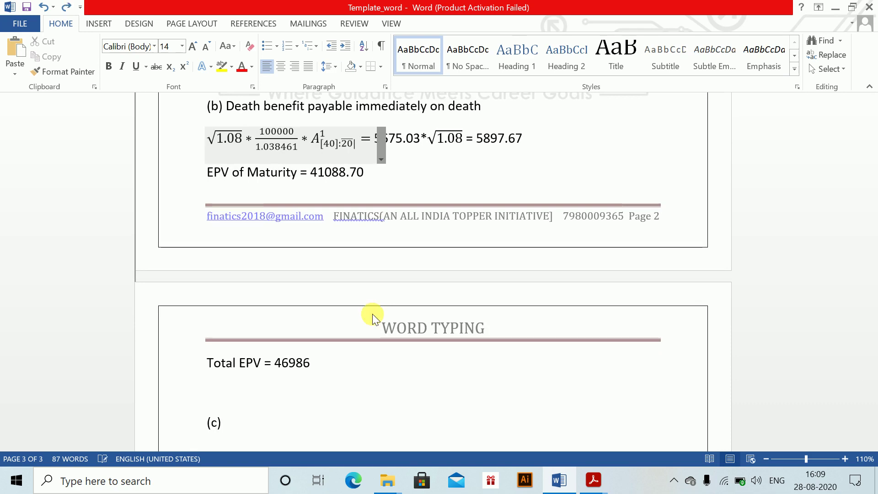
{"action": "type", "text": "Bonus vest con"}
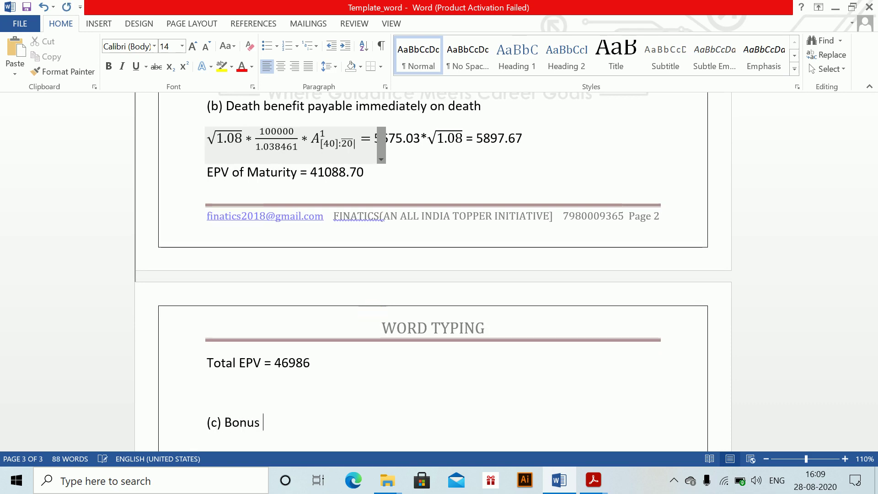
{"action": "type", "text": "tinuous;"}
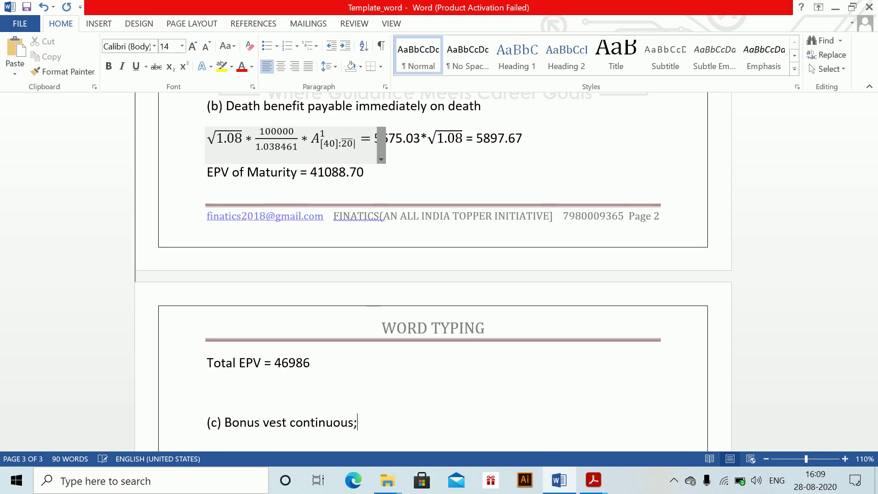
{"action": "type", "text": "y"}
{"action": "key", "text": "Return"}
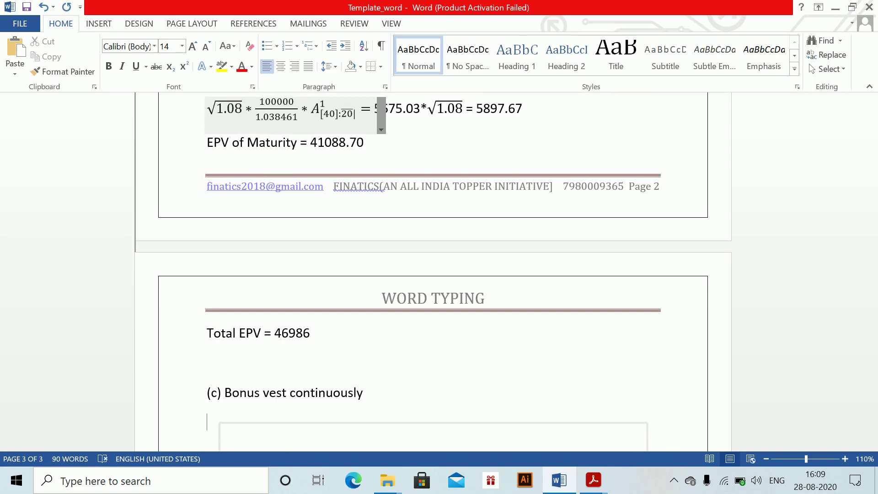
- Insert an equation below the heading reading 100000Ā with subscript x:n̄| @4%, followed by an equals sign
{"action": "key", "text": "alt+equal"}
{"action": "type", "text": "10"}
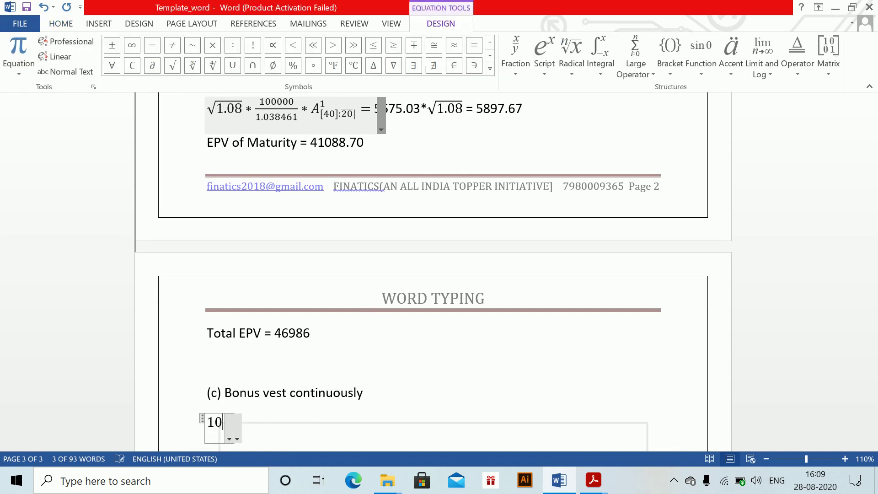
{"action": "type", "text": "0000"}
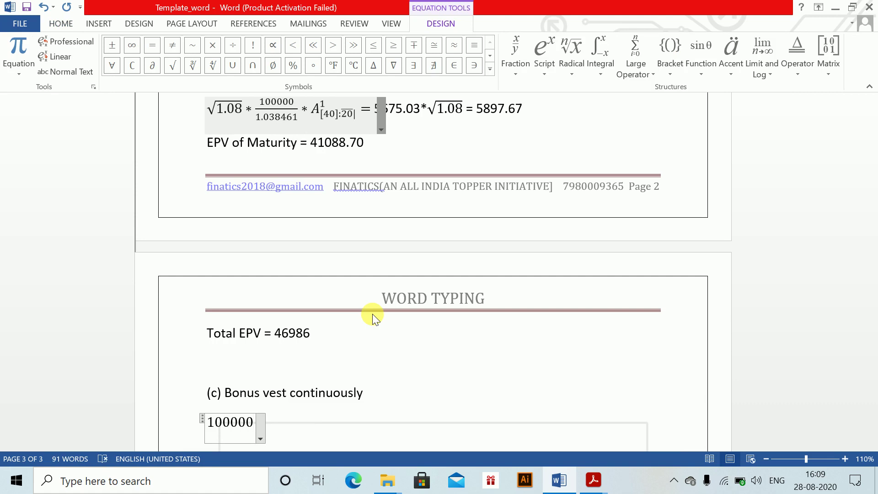
{"action": "key", "text": "ctrl+v"}
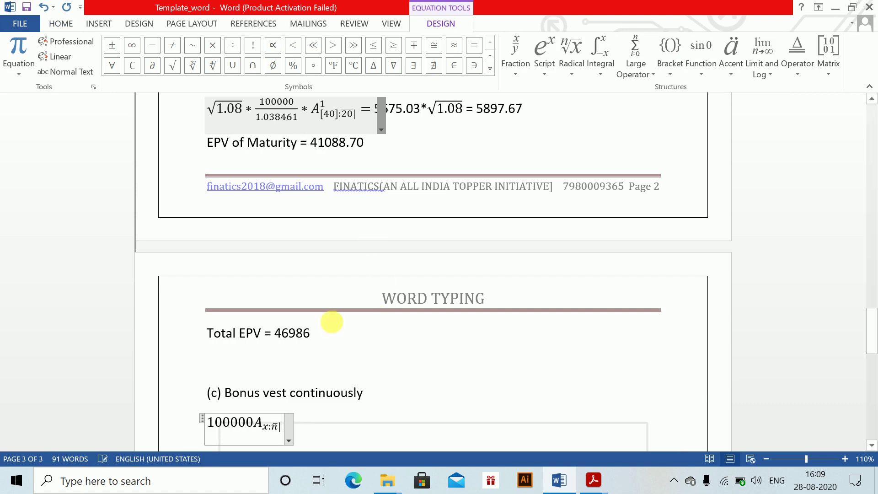
{"action": "left_click", "coordinate": [261, 424]}
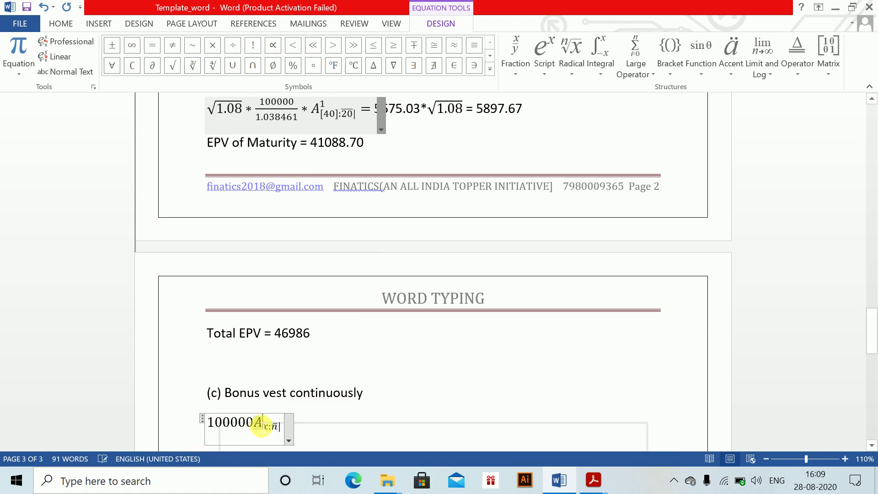
{"action": "type", "text": "\bar"}
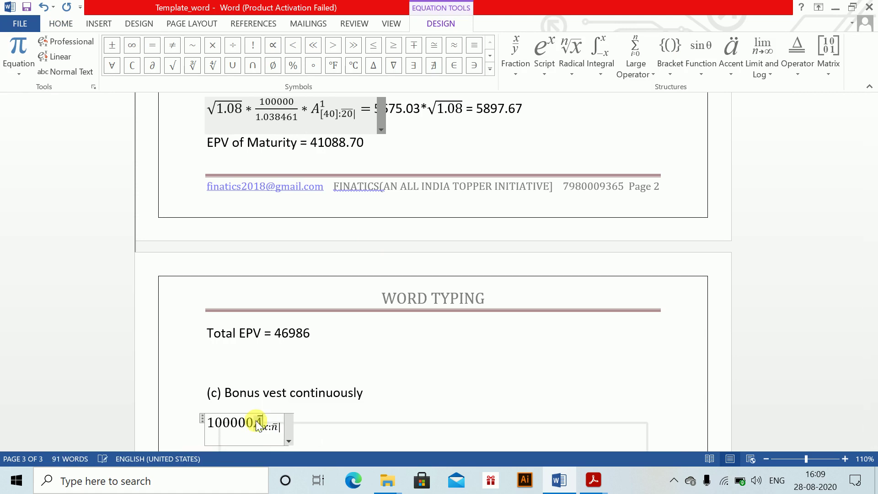
{"action": "key", "text": "Right"}
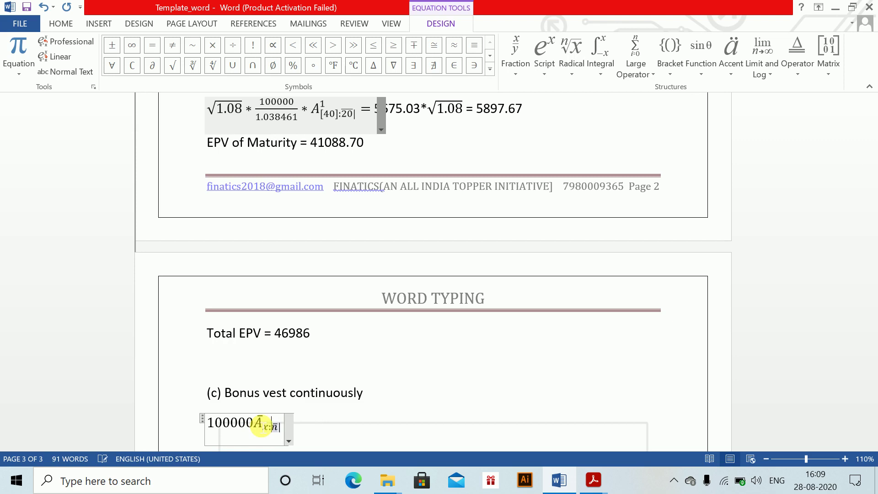
{"action": "type", "text": "@4%"}
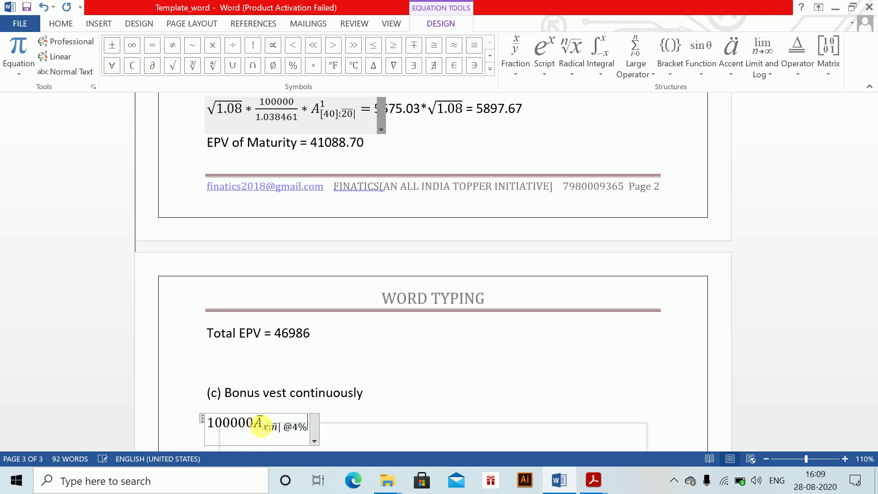
{"action": "type", "text": " ="}
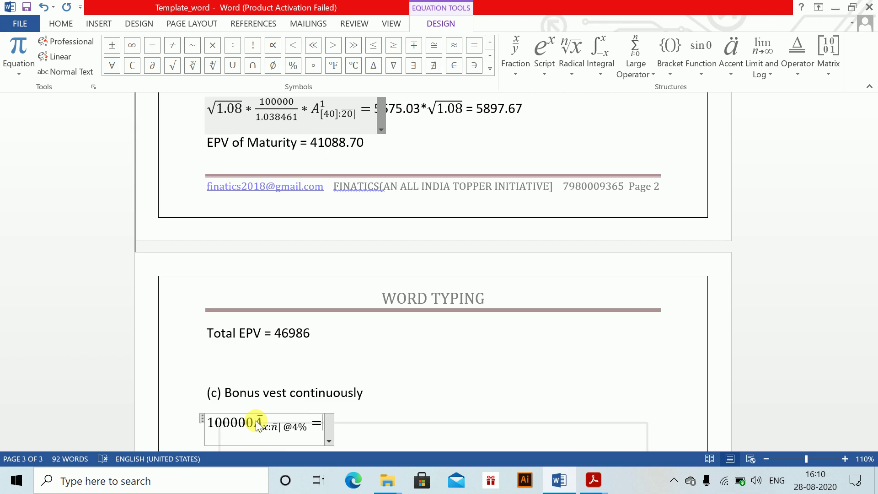
{"action": "type", "text": " [100000"}
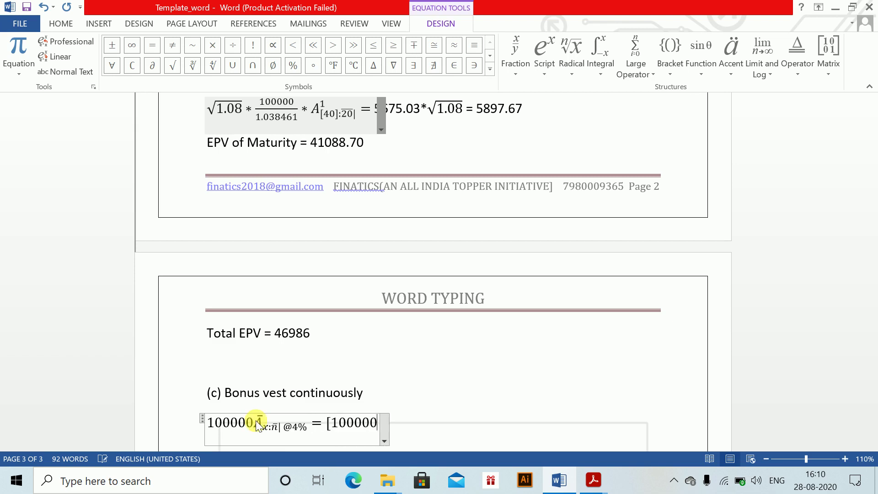
{"action": "key", "text": "BackSpace"}
{"action": "key", "text": "BackSpace"}
{"action": "key", "text": "BackSpace"}
{"action": "key", "text": "BackSpace"}
{"action": "key", "text": "BackSpace"}
{"action": "key", "text": "BackSpace"}
{"action": "key", "text": "BackSpace"}
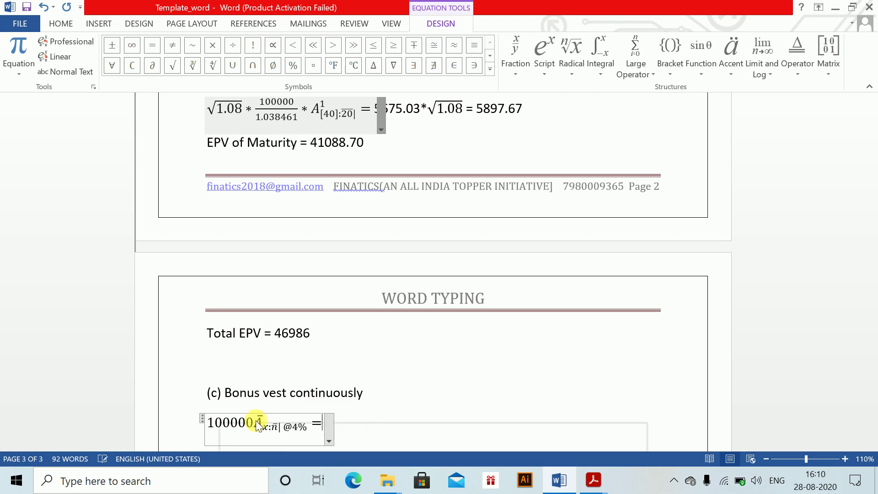
- Begin the equation's right-hand side with (100000 * [√1.04, placing 1.04 under the radical
{"action": "type", "text": "(100000 *"}
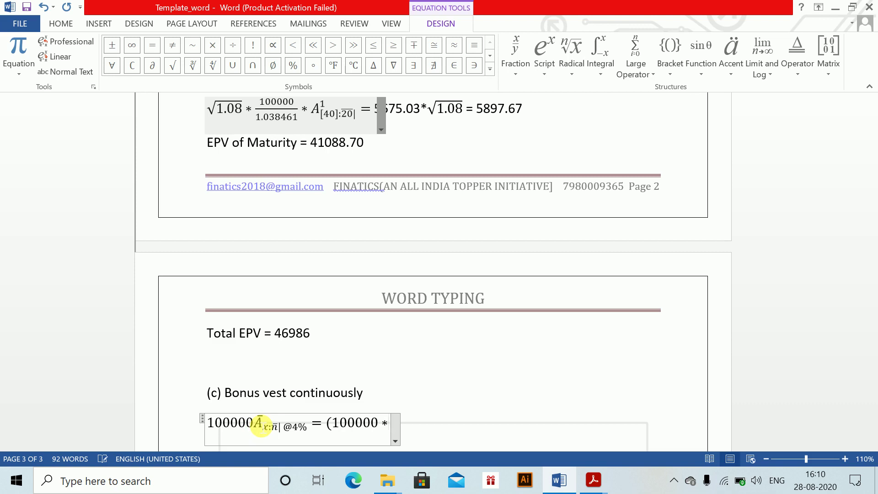
{"action": "key", "text": "BackSpace"}
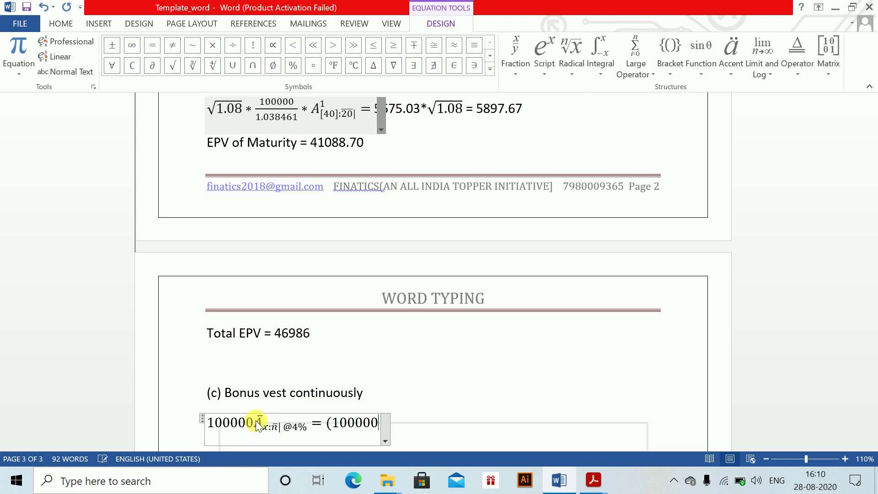
{"action": "type", "text": "*[]"}
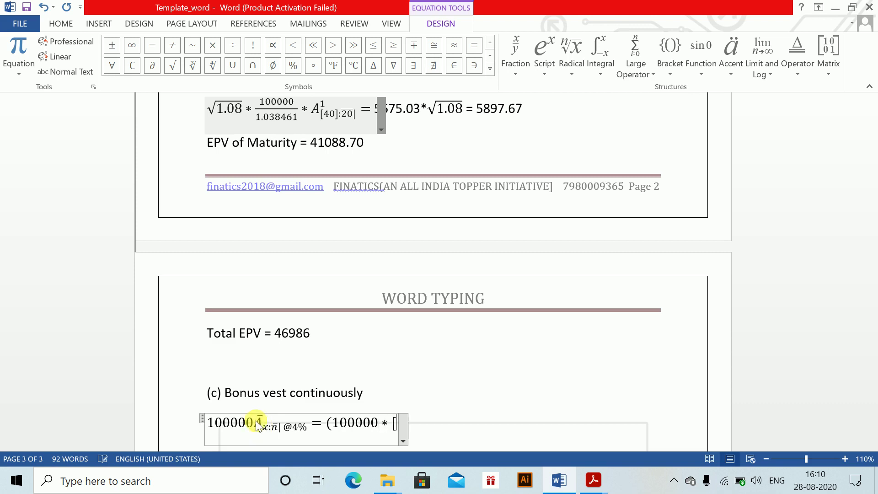
{"action": "key", "text": "BackSpace"}
{"action": "type", "text": "\\sqrt "}
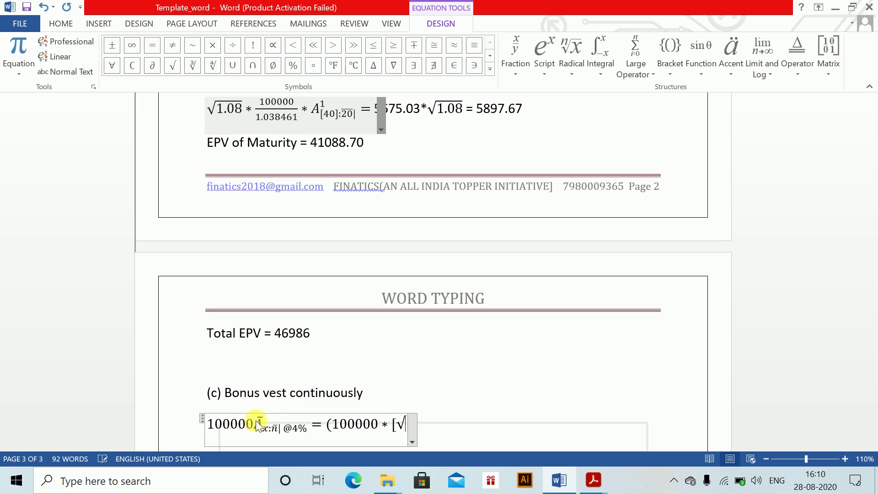
{"action": "type", "text": "1.04"}
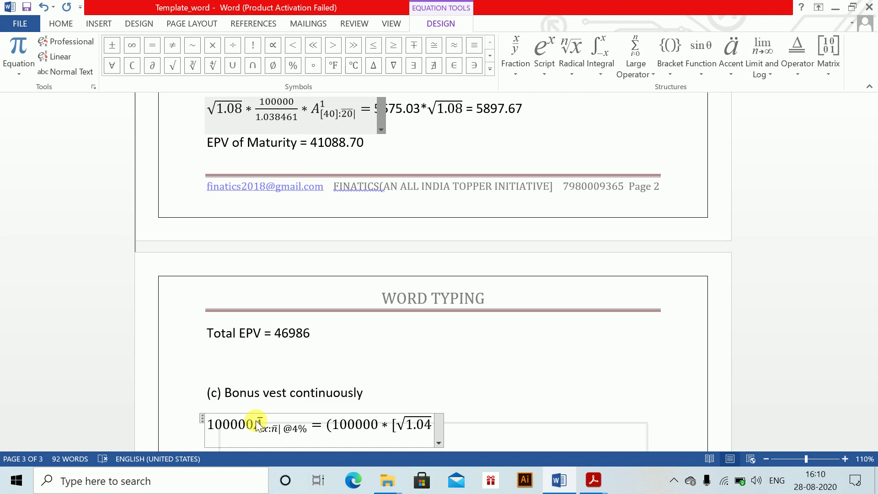
- Paste the term assurance symbol A¹ after √1.04 and change its subscript to [45]:20, with the bar over 20
{"action": "key", "text": "ctrl+v"}
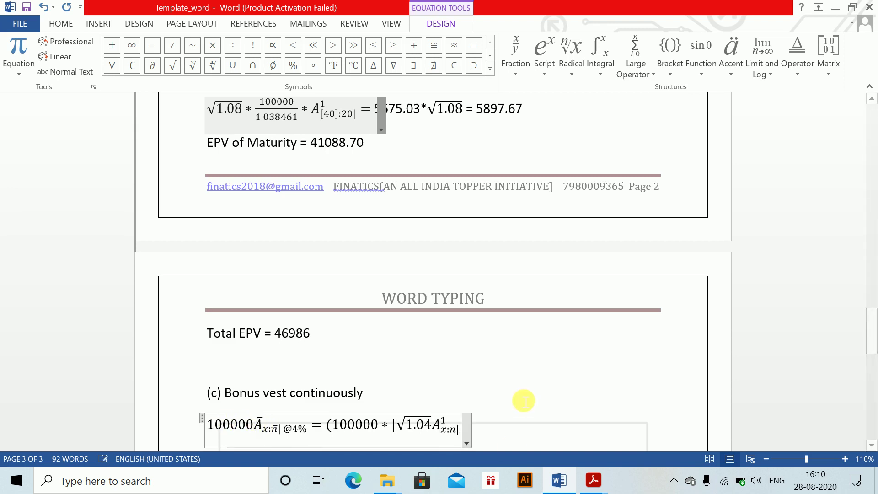
{"action": "left_click", "coordinate": [444, 430]}
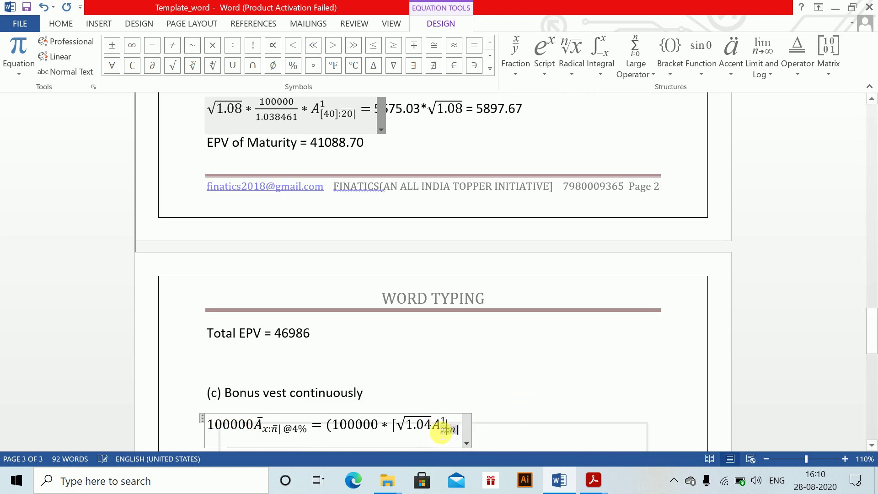
{"action": "key", "text": "BackSpace"}
{"action": "type", "text": "[45]:"}
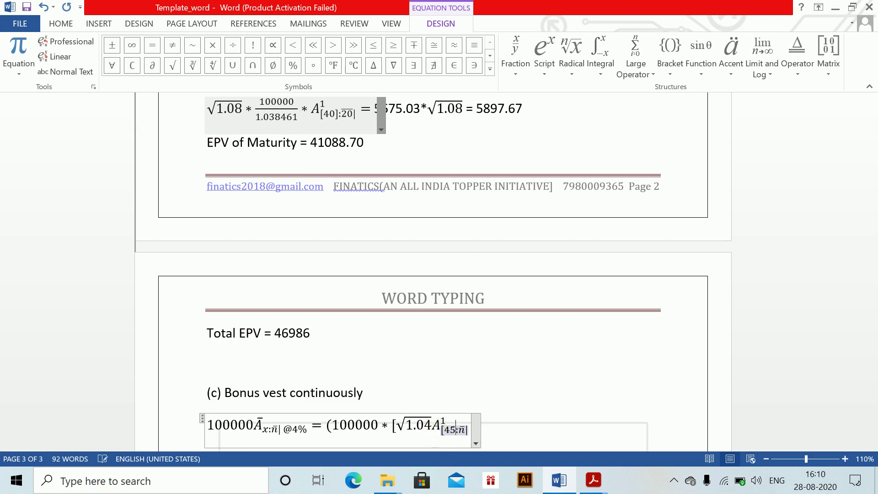
{"action": "type", "text": "20"}
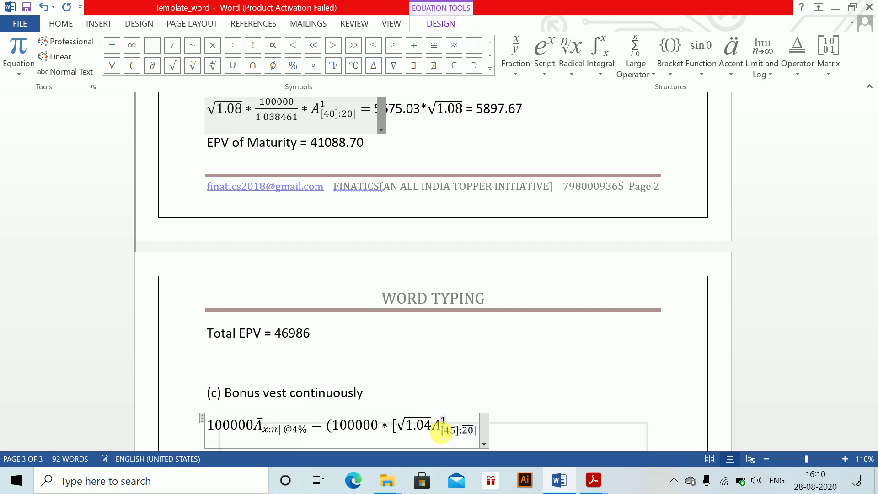
- Add a plus sign and the pasted pure endowment symbol A, changing its subscript to [45]:20 with the superscript 1 kept
{"action": "left_click", "coordinate": [541, 373]}
{"action": "scroll", "coordinate": [542, 375], "scroll_direction": "down", "scroll_amount": 1}
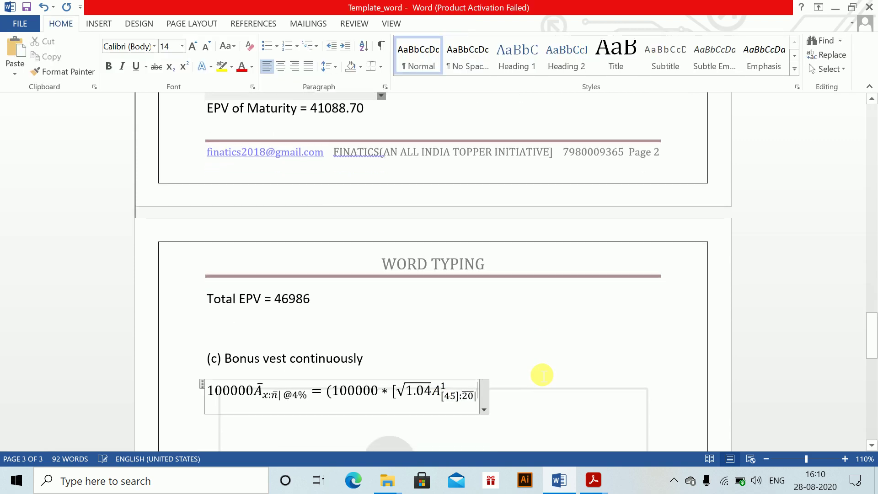
{"action": "left_click", "coordinate": [542, 375]}
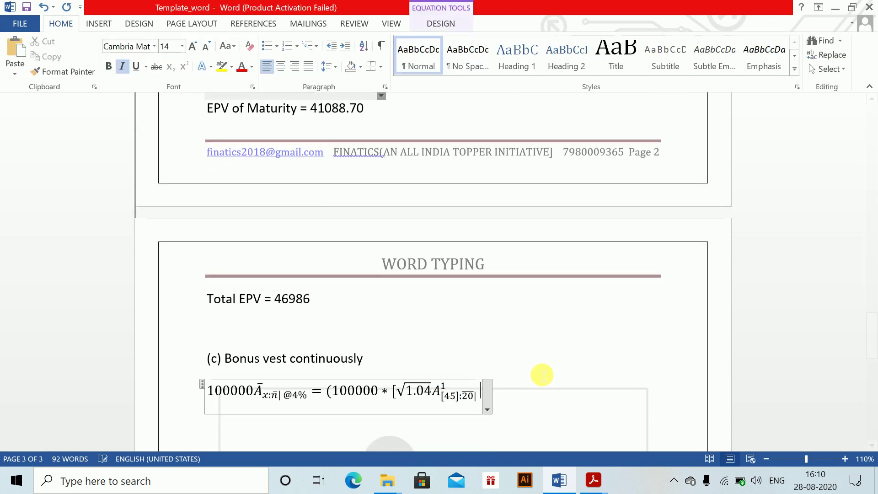
{"action": "type", "text": "+"}
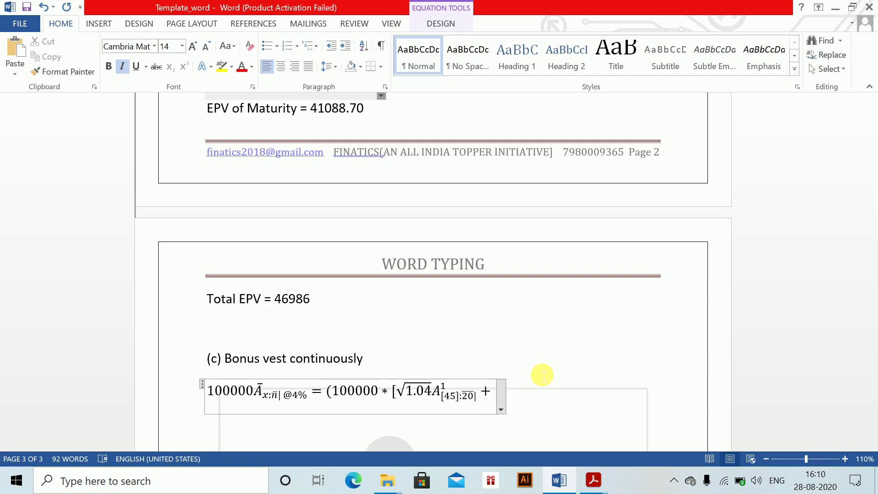
{"action": "key", "text": "ctrl+v"}
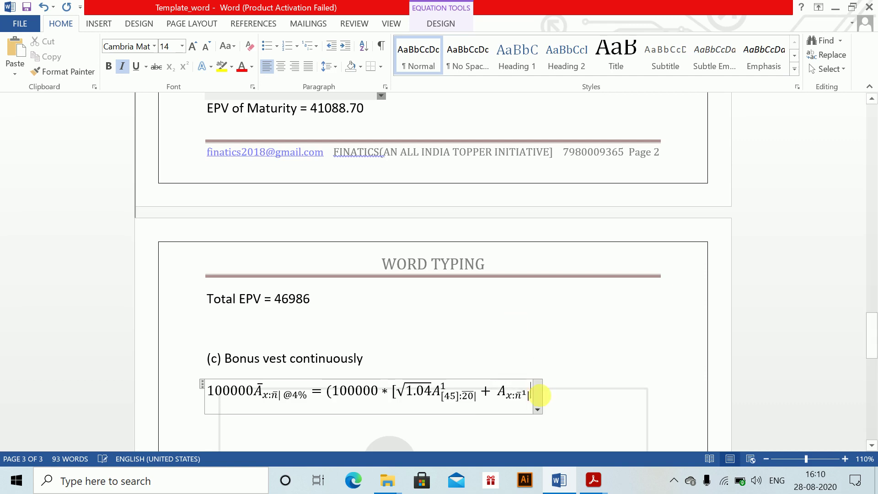
{"action": "left_click", "coordinate": [518, 403]}
{"action": "key", "text": "BackSpace"}
{"action": "type", "text": "[45"}
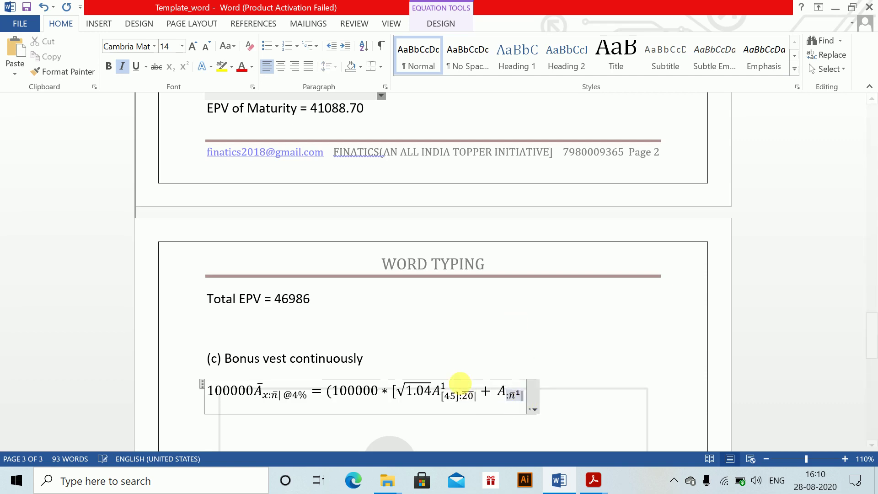
{"action": "type", "text": "]:"}
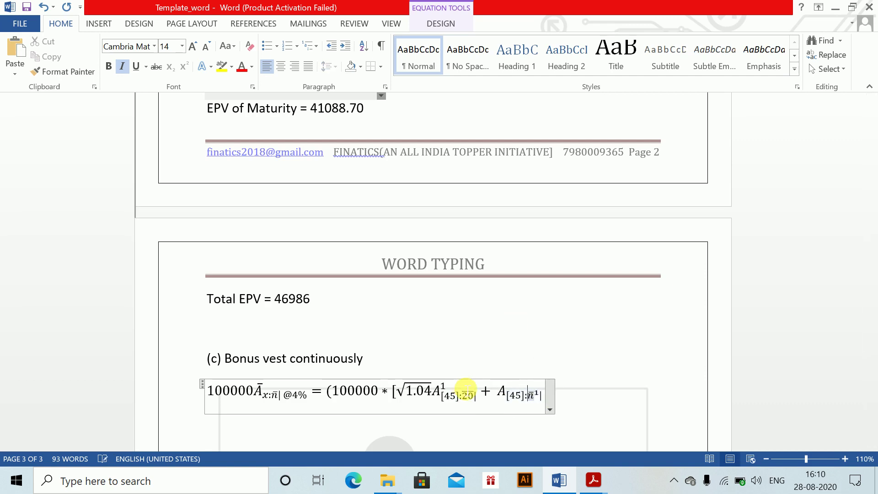
{"action": "type", "text": "20"}
{"action": "key", "text": "Right"}
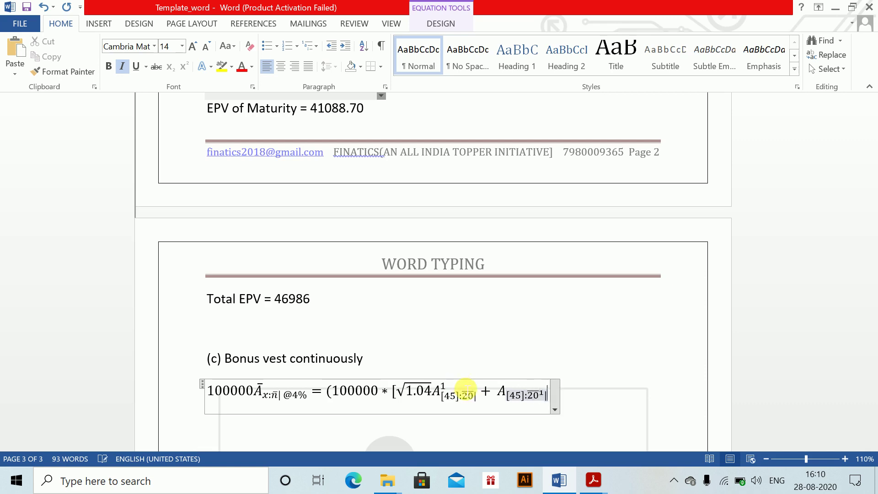
{"action": "key", "text": "Right"}
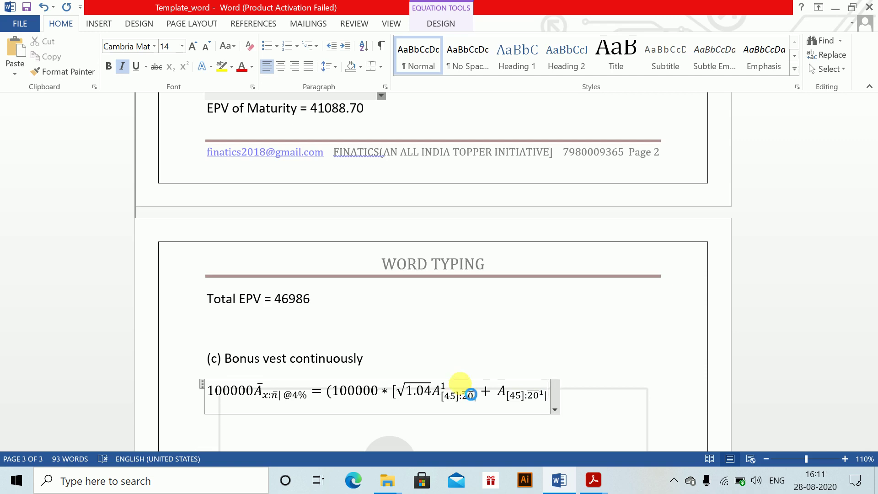
- Close the equation's square bracket and outer parenthesis, and start an indented new line below it
{"action": "type", "text": "]"}
{"action": "left_click", "coordinate": [628, 403]}
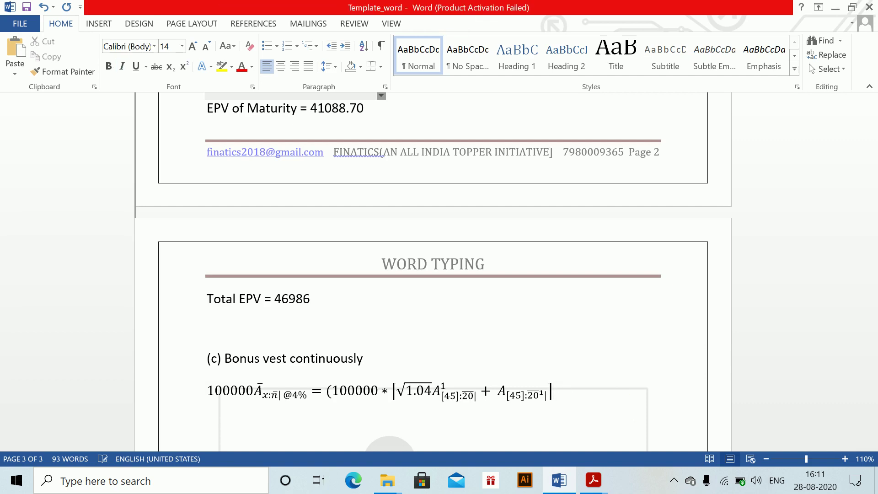
{"action": "type", "text": ")"}
{"action": "key", "text": "BackSpace"}
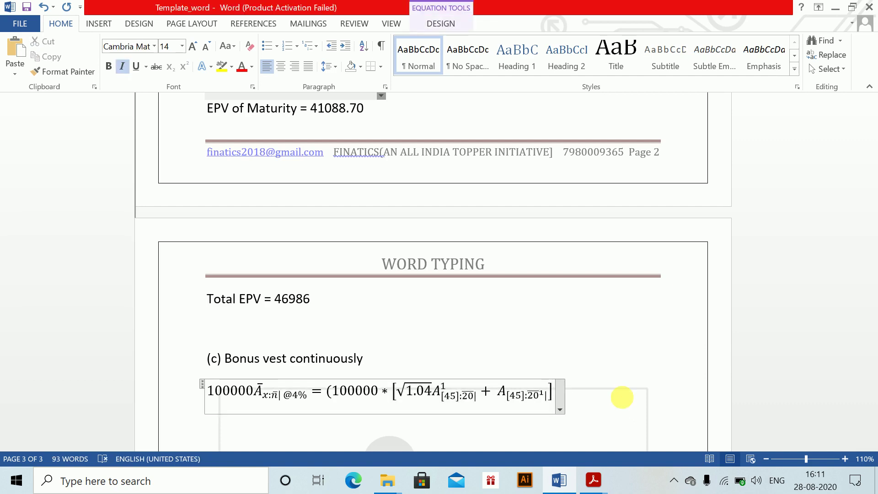
{"action": "type", "text": ")"}
{"action": "key", "text": "Return"}
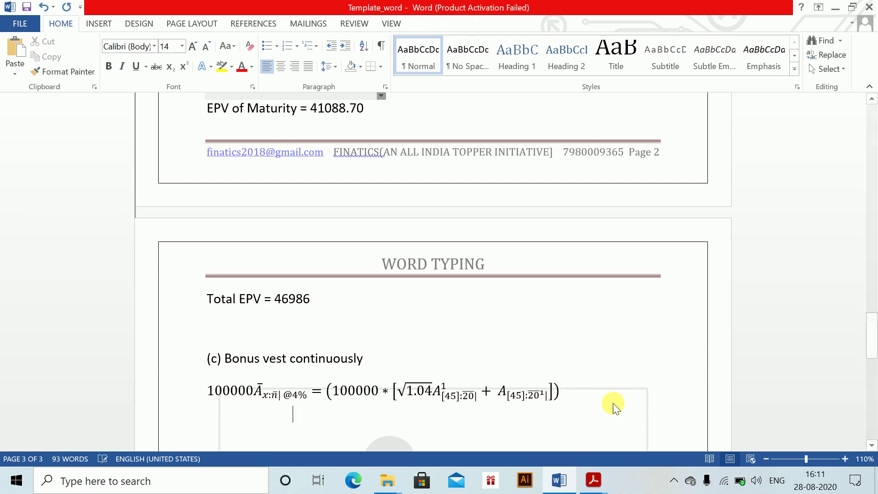
{"action": "key", "text": "Tab"}
{"action": "key", "text": "Tab"}
{"action": "key", "text": "Tab"}
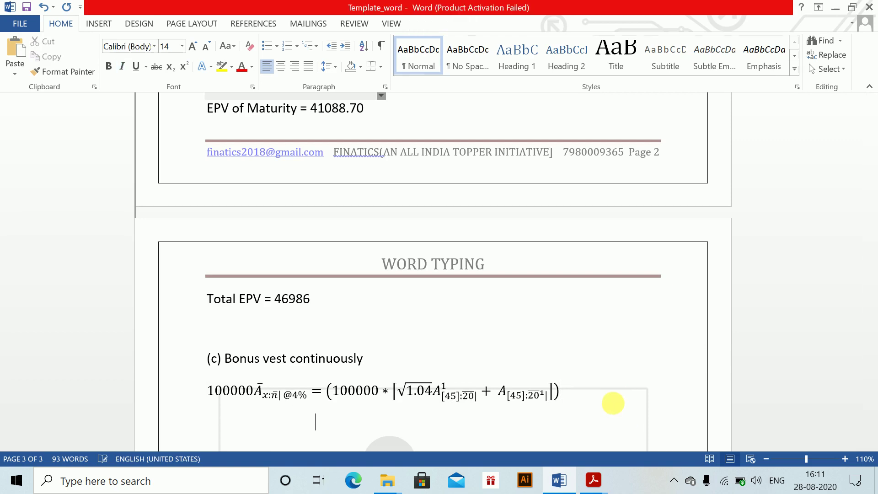
- Insert an equation on the indented line reading = 100000 * (√1.04, reusing the √1.04 radical from the equation above
{"action": "key", "text": "alt+equal"}
{"action": "type", "text": "="}
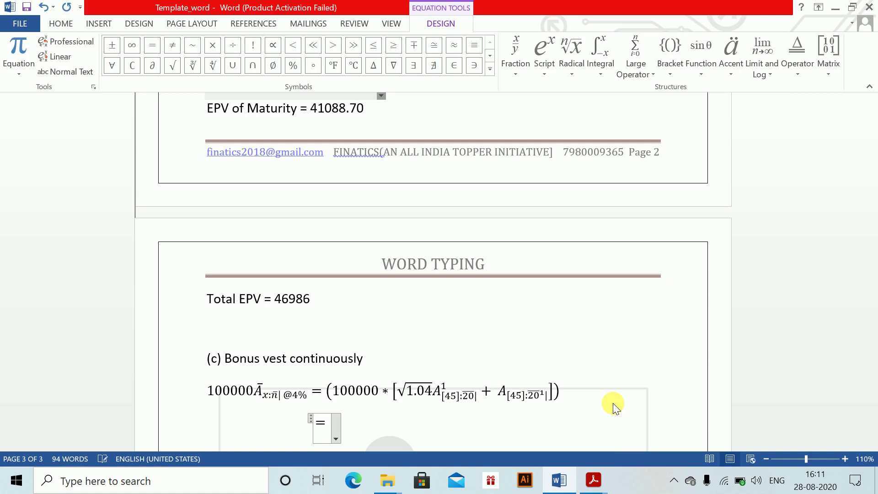
{"action": "type", "text": "100000"}
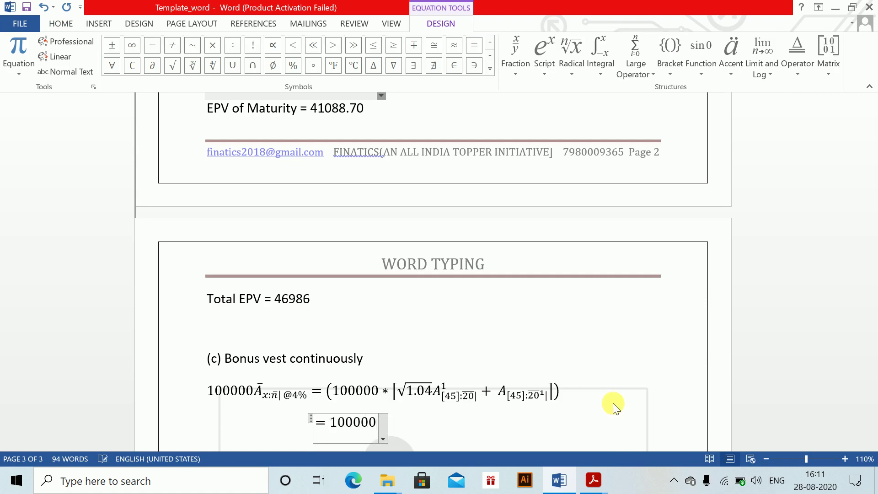
{"action": "type", "text": "*("}
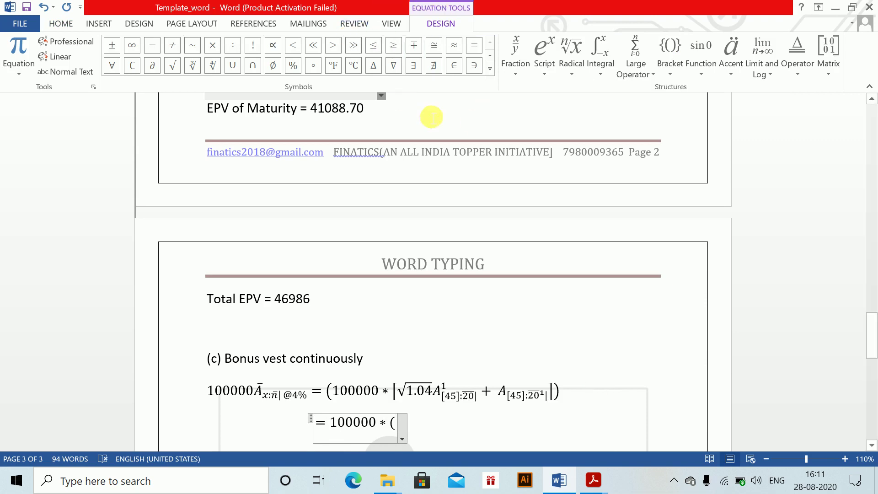
{"action": "double_click", "coordinate": [418, 393]}
{"action": "left_click", "coordinate": [406, 423]}
{"action": "type", "text": "√1.04"}
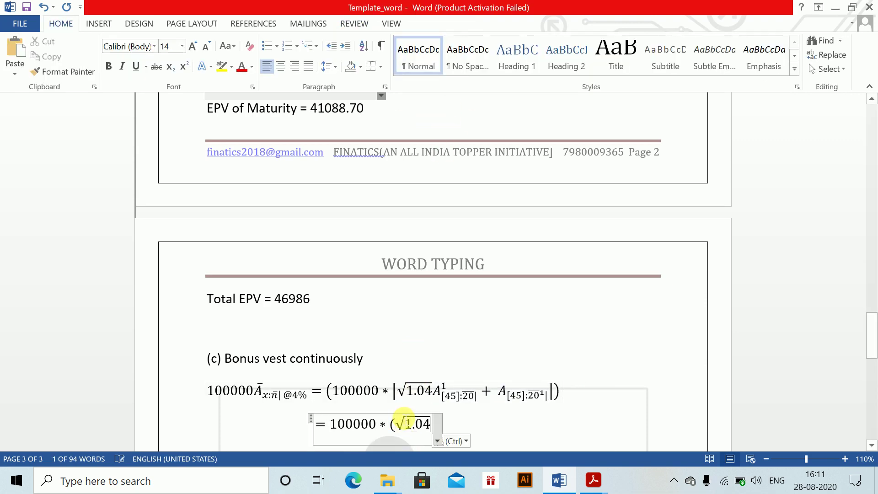
- Continue the new equation after √1.04 with a multiplication sign, an opening parenthesis and the value 0.46982
{"action": "type", "text": "*("}
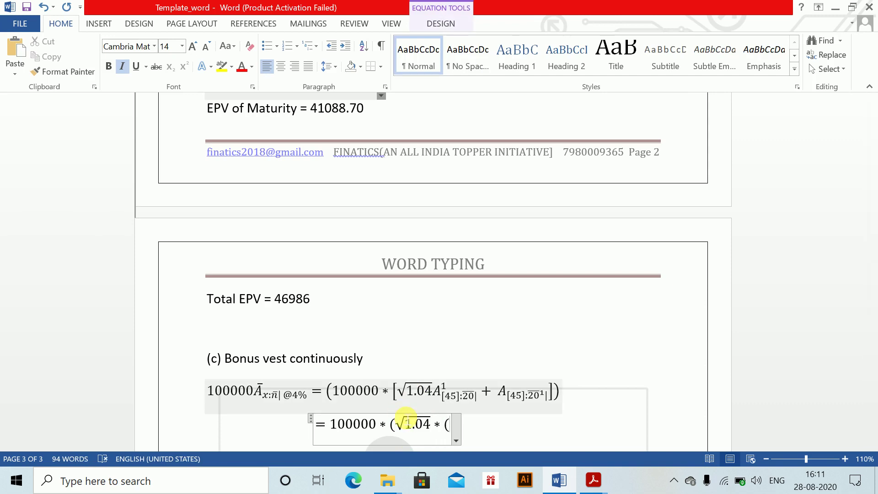
{"action": "type", "text": "0.46"}
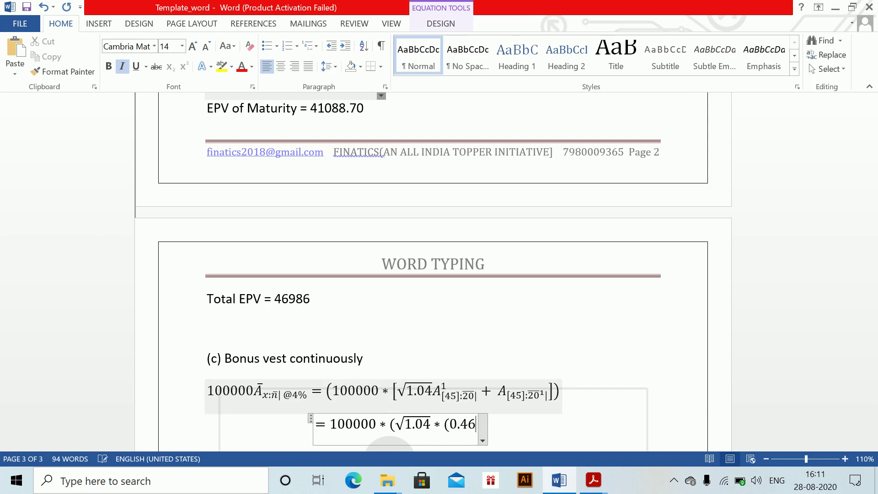
{"action": "type", "text": "8"}
{"action": "key", "text": "BackSpace"}
{"action": "type", "text": "982"}
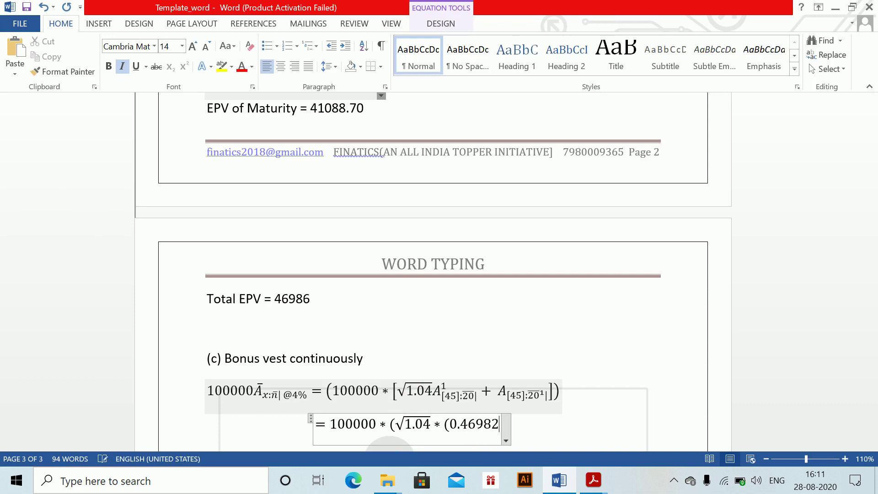